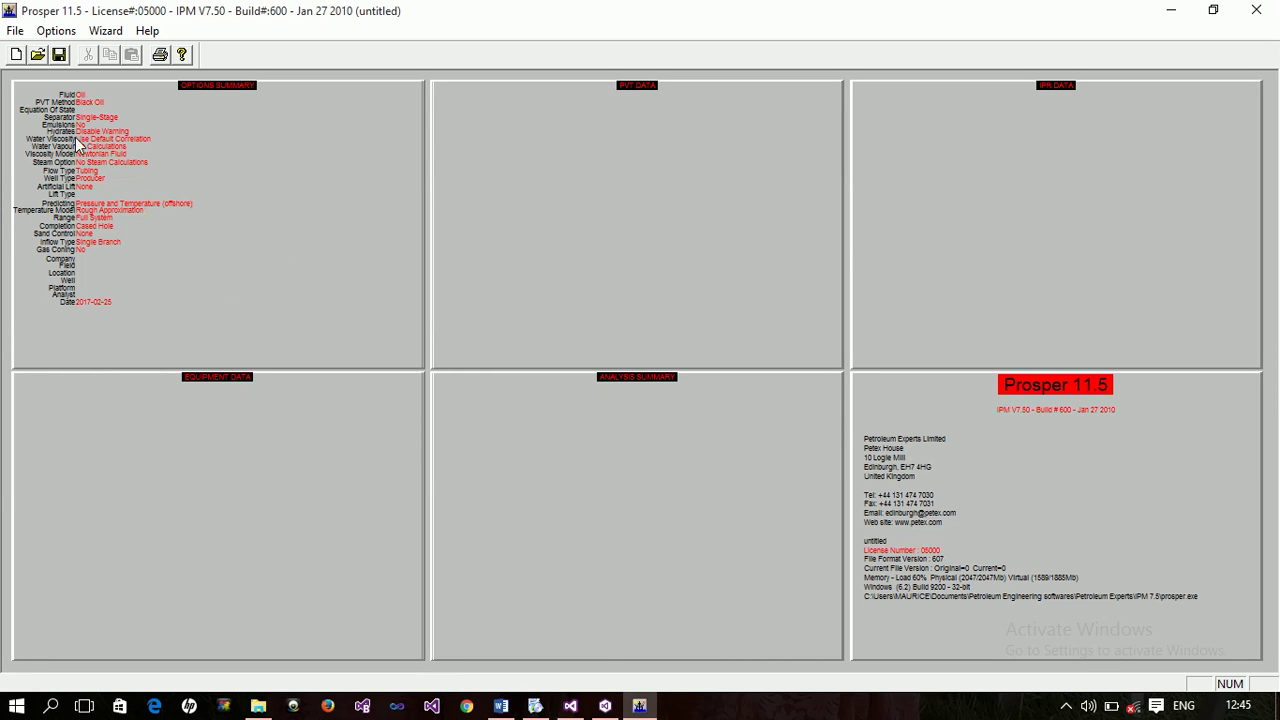
Set up the system summary with Oil and Water as the fluid and Producer as the well type, and accept it.
double_click(171, 149)
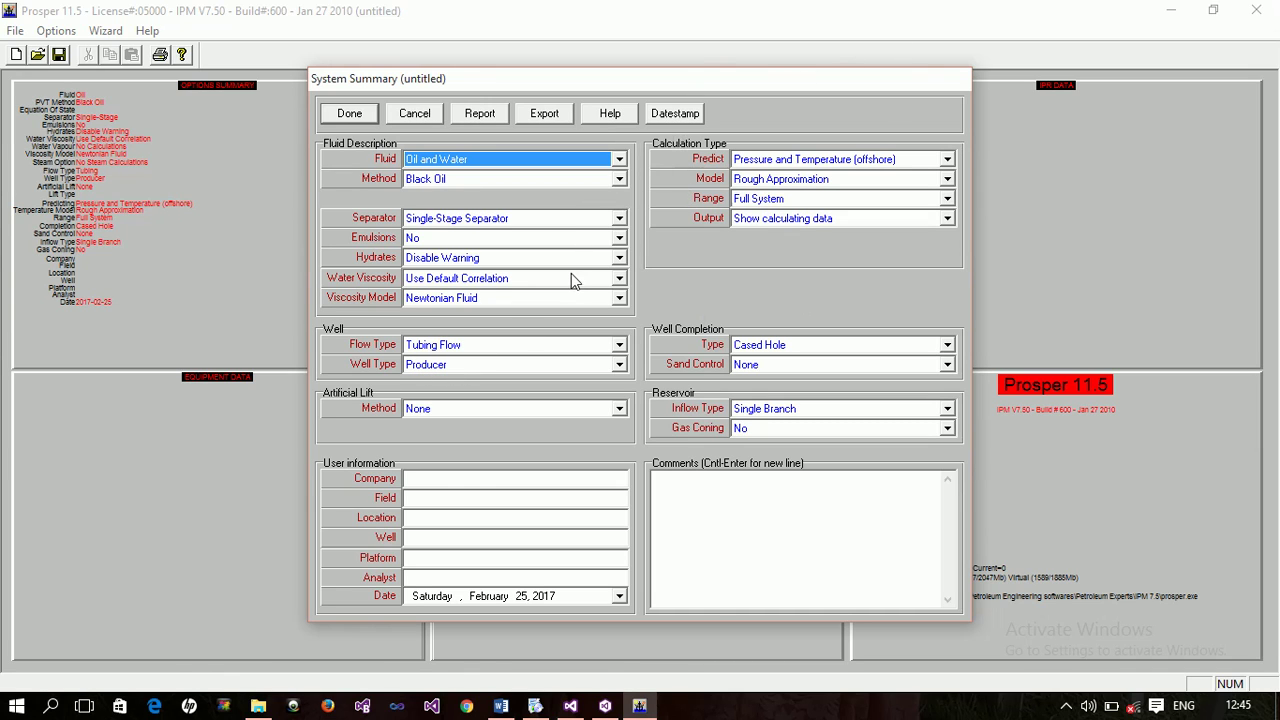
click(495, 158)
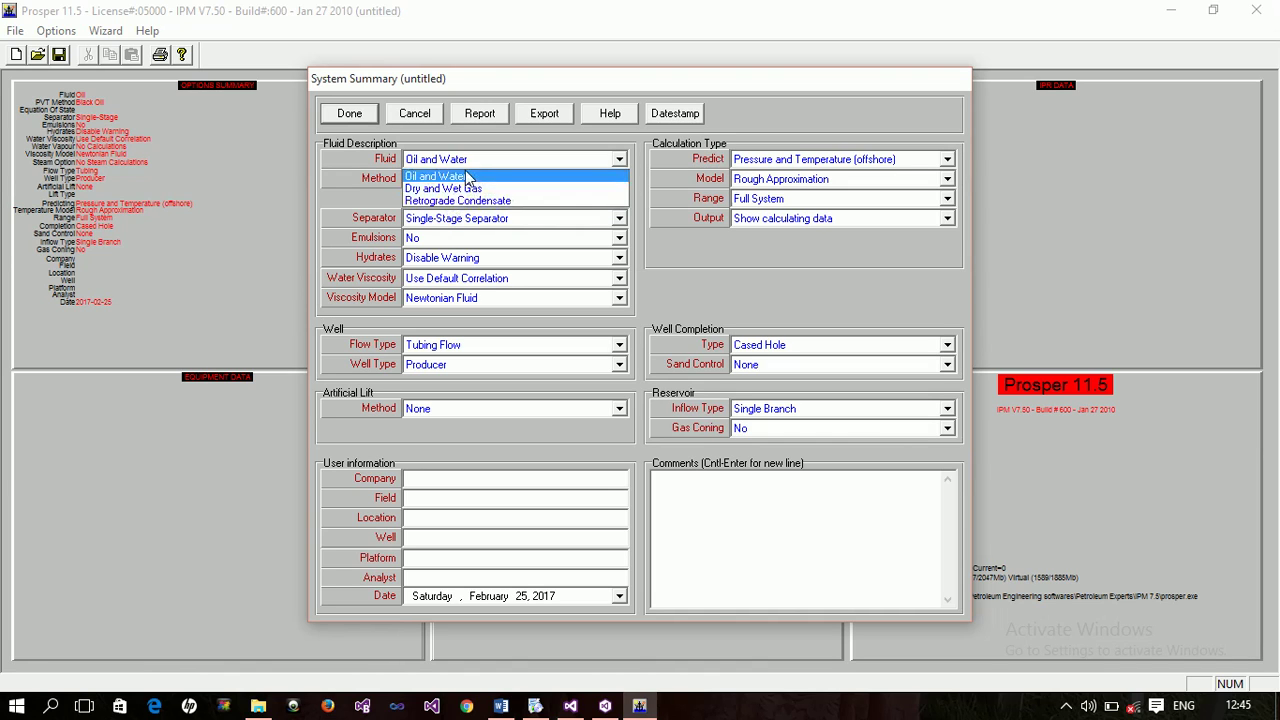
click(468, 158)
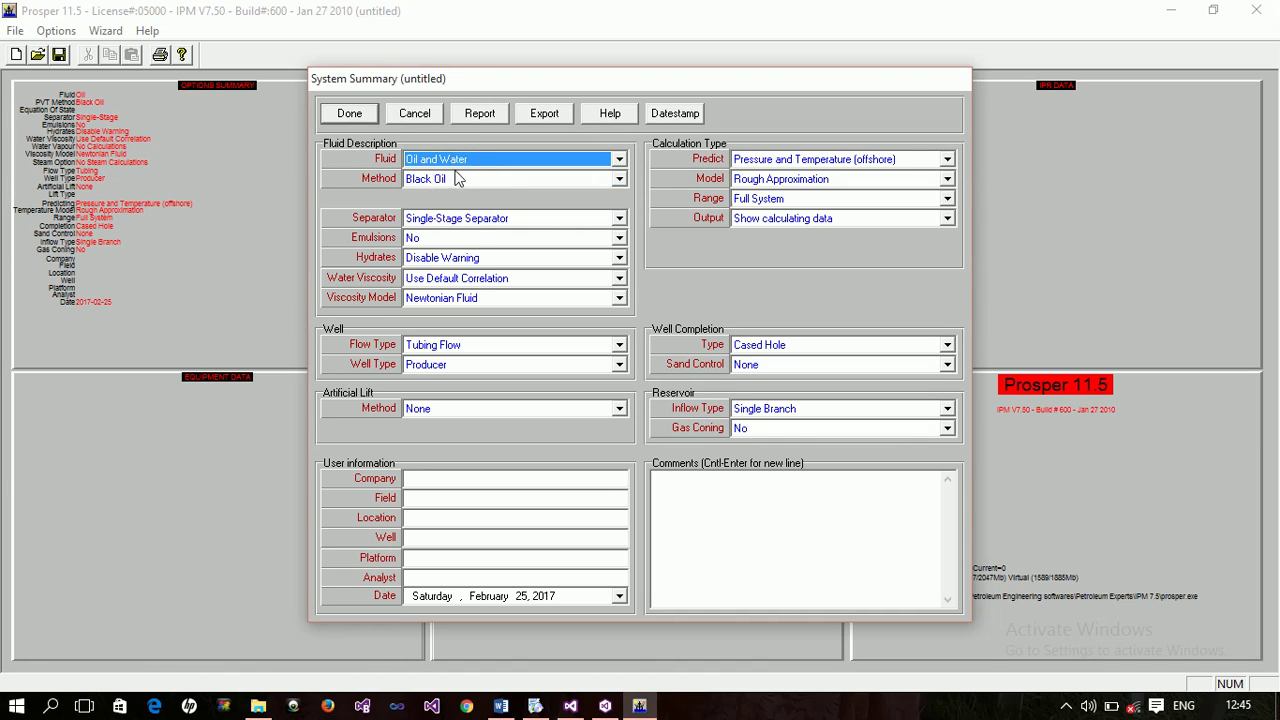
click(438, 368)
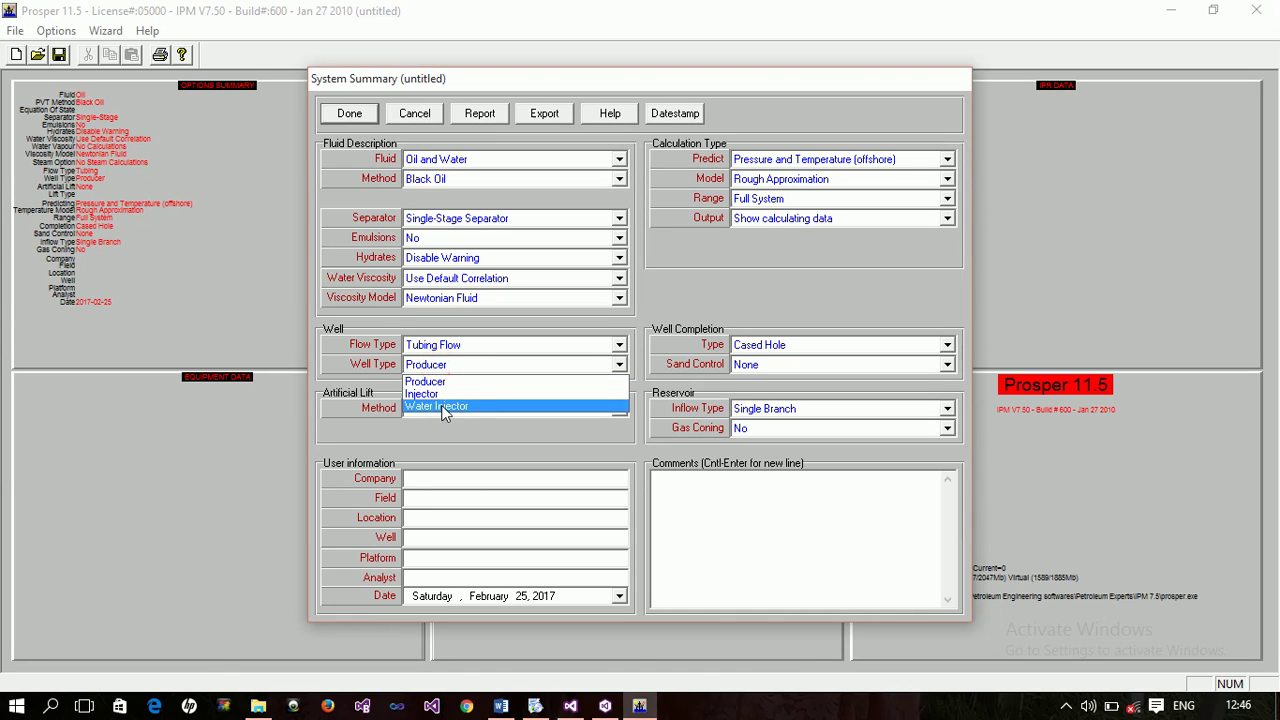
click(446, 384)
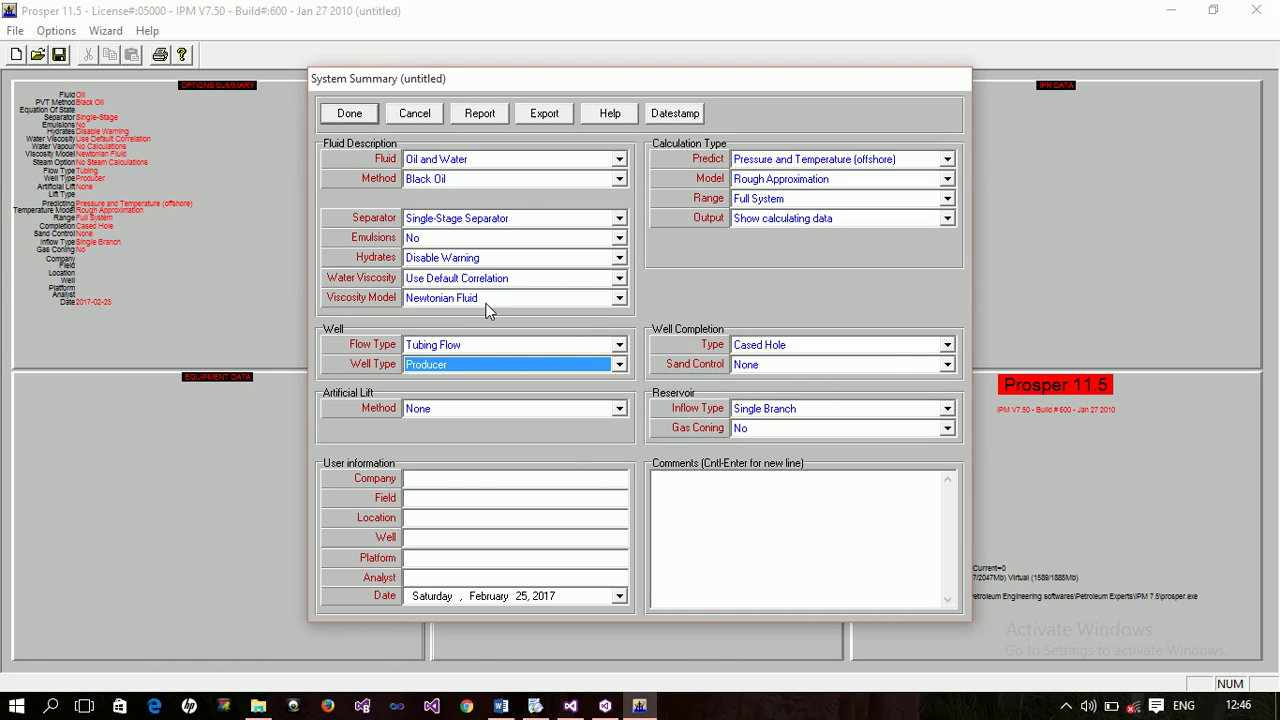
click(349, 113)
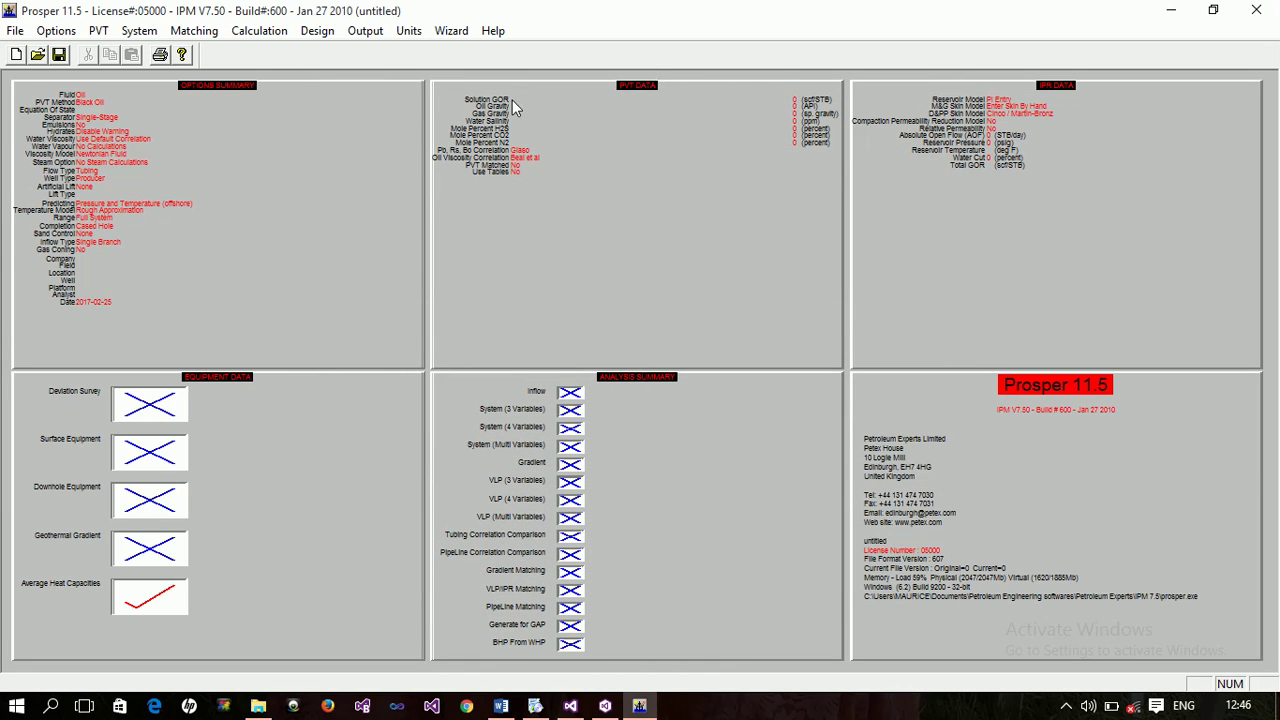
Open the PVT input data and set the solution GOR to 400 scf/STB and the oil gravity to 40 API.
double_click(500, 140)
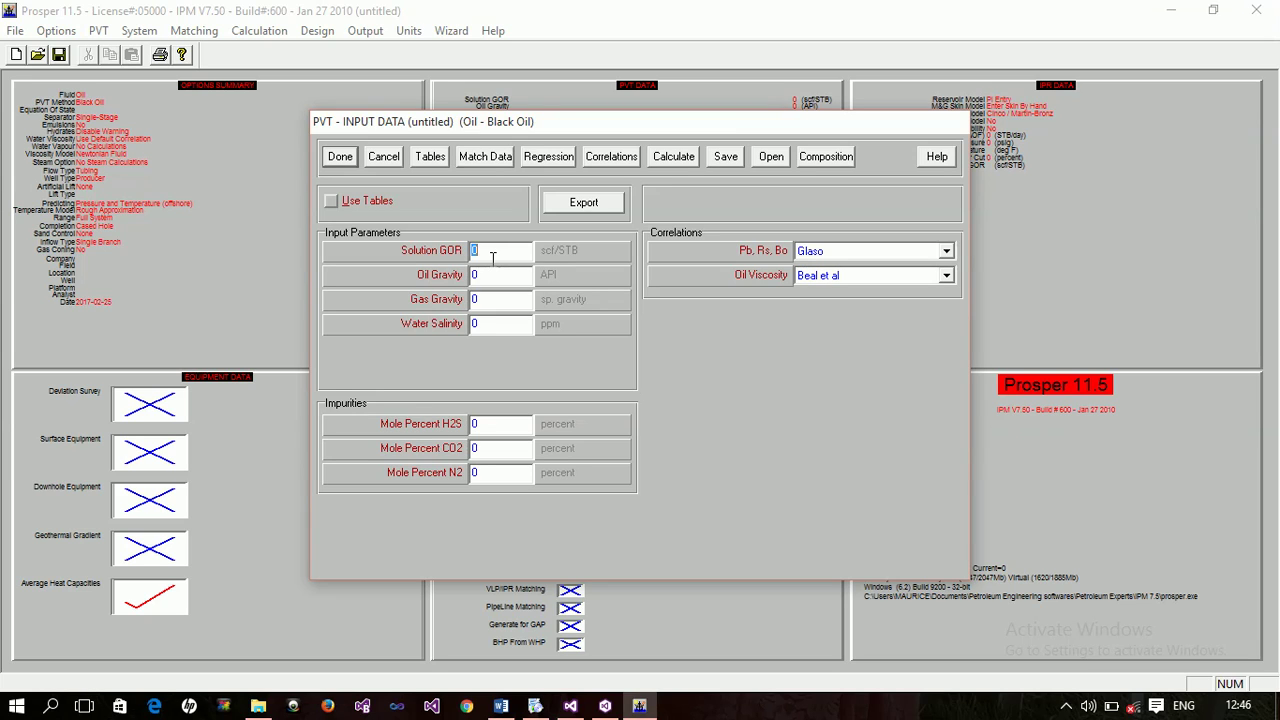
text(400)
double_click(513, 274)
key(BackSpace)
text(40)
Set the gas gravity to 0.8 and the water salinity to 10000 ppm, and accept the PVT data.
double_click(513, 297)
text(.8)
key(Home)
text(0)
click(495, 323)
text(10000)
click(562, 326)
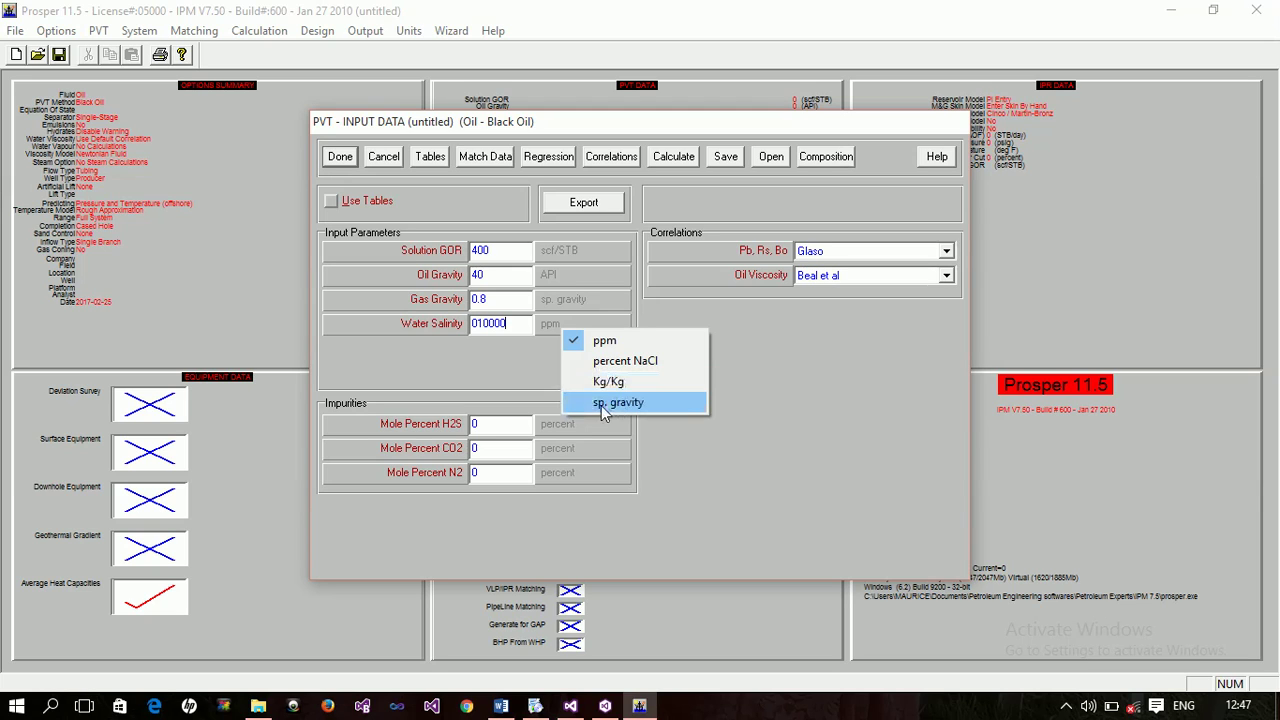
click(513, 356)
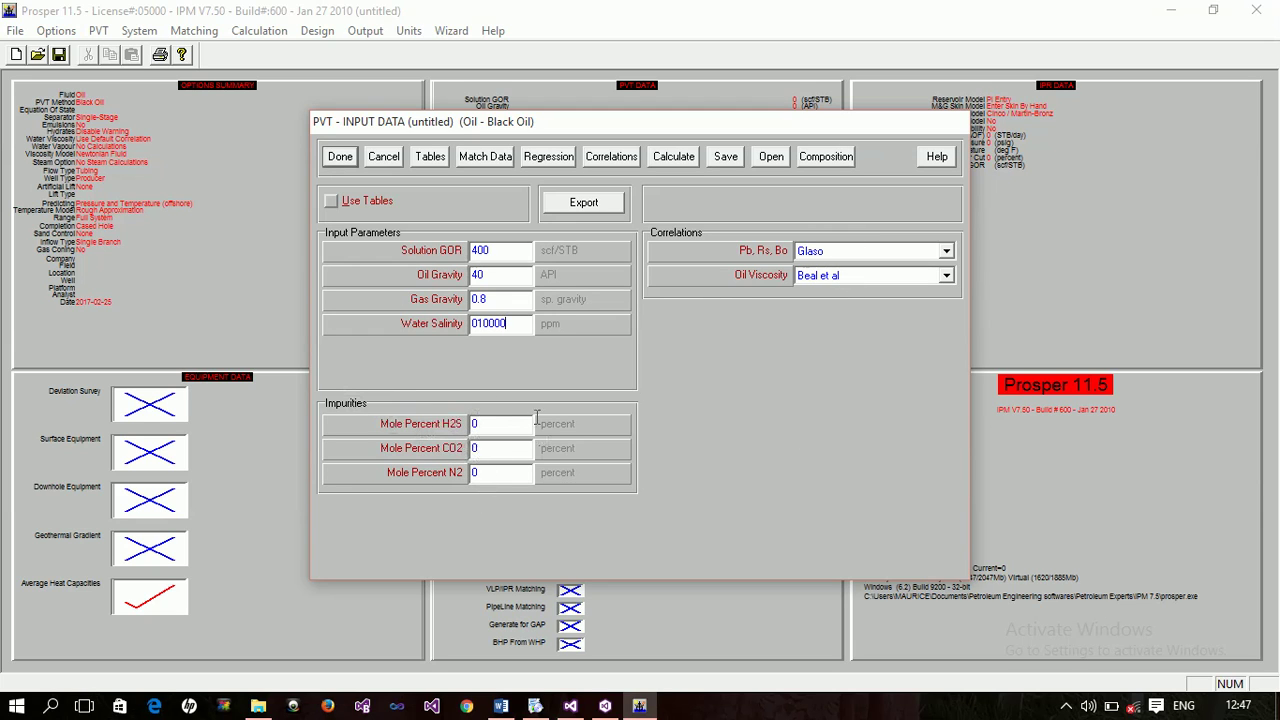
click(340, 157)
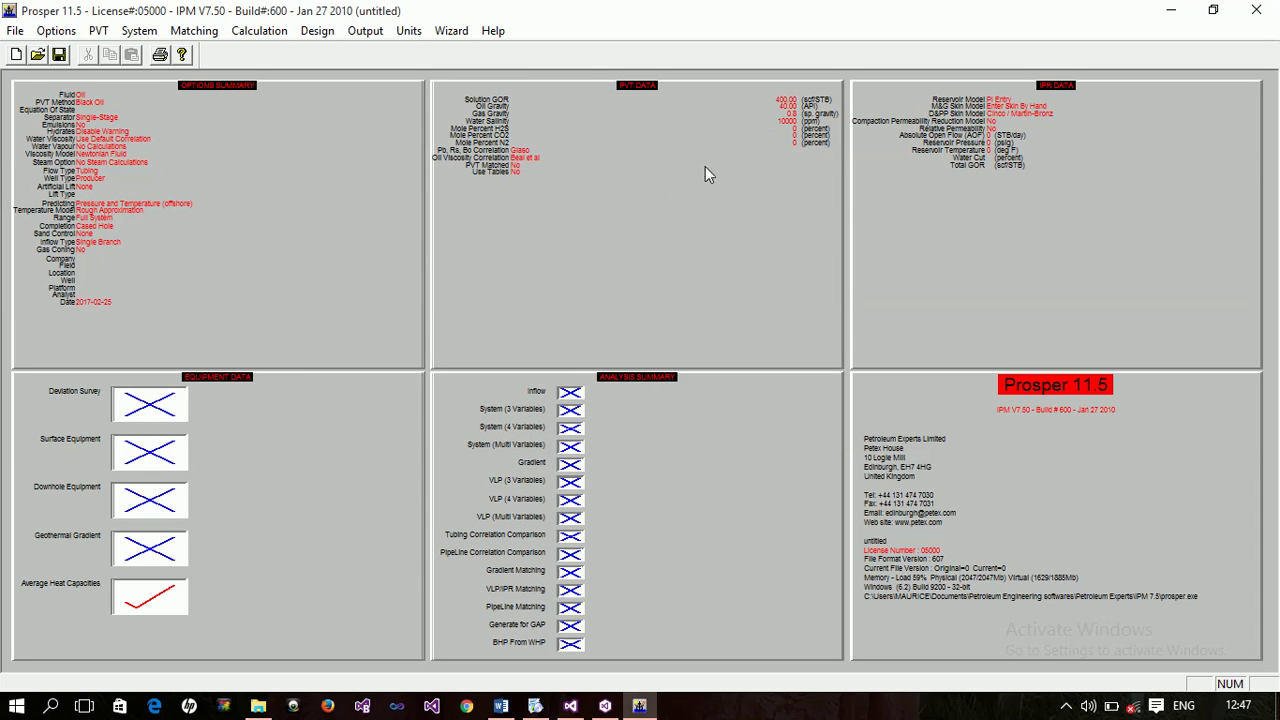
Open the inflow performance data and look through the reservoir models from PI Entry to MultiRate Jones with their skin options.
double_click(944, 180)
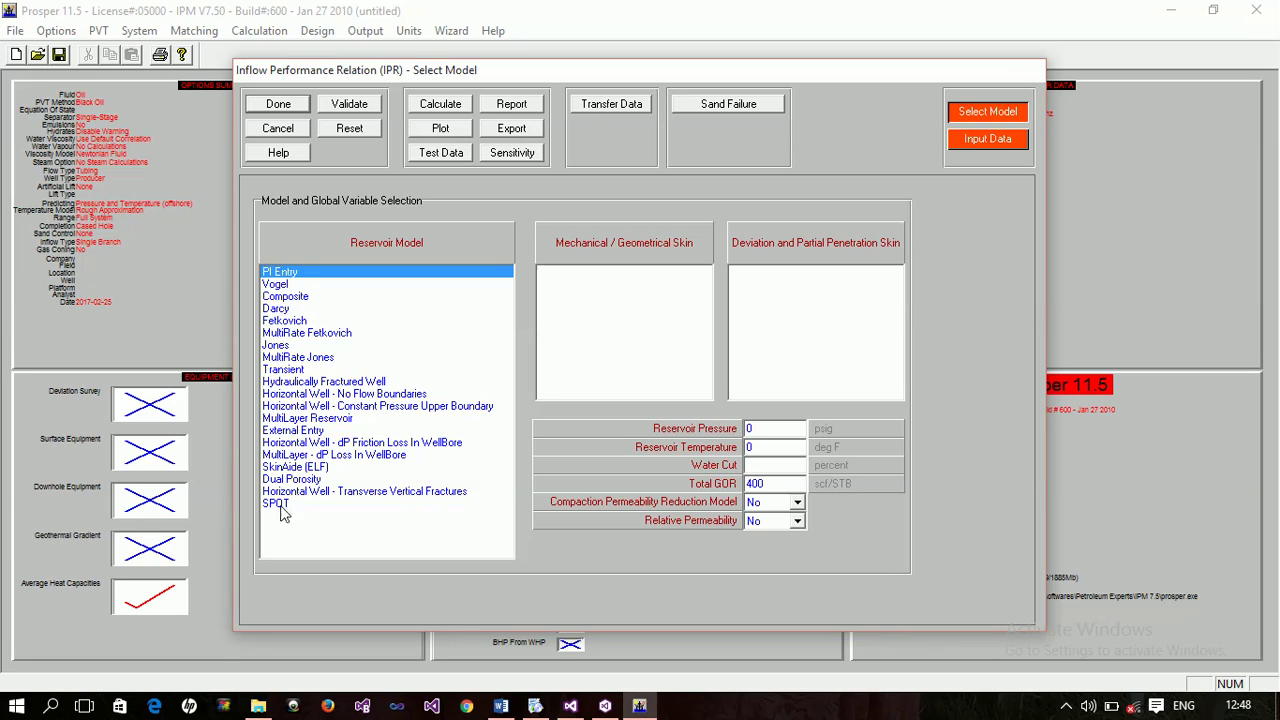
click(286, 286)
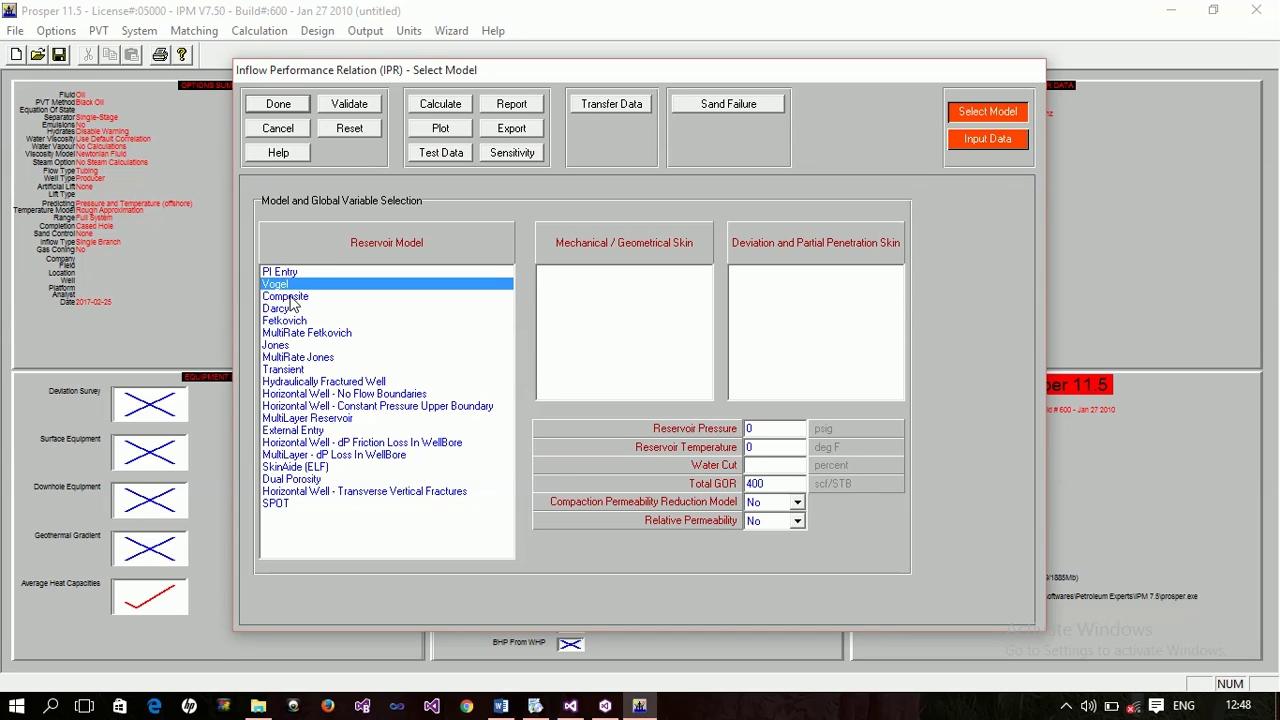
click(291, 299)
click(289, 309)
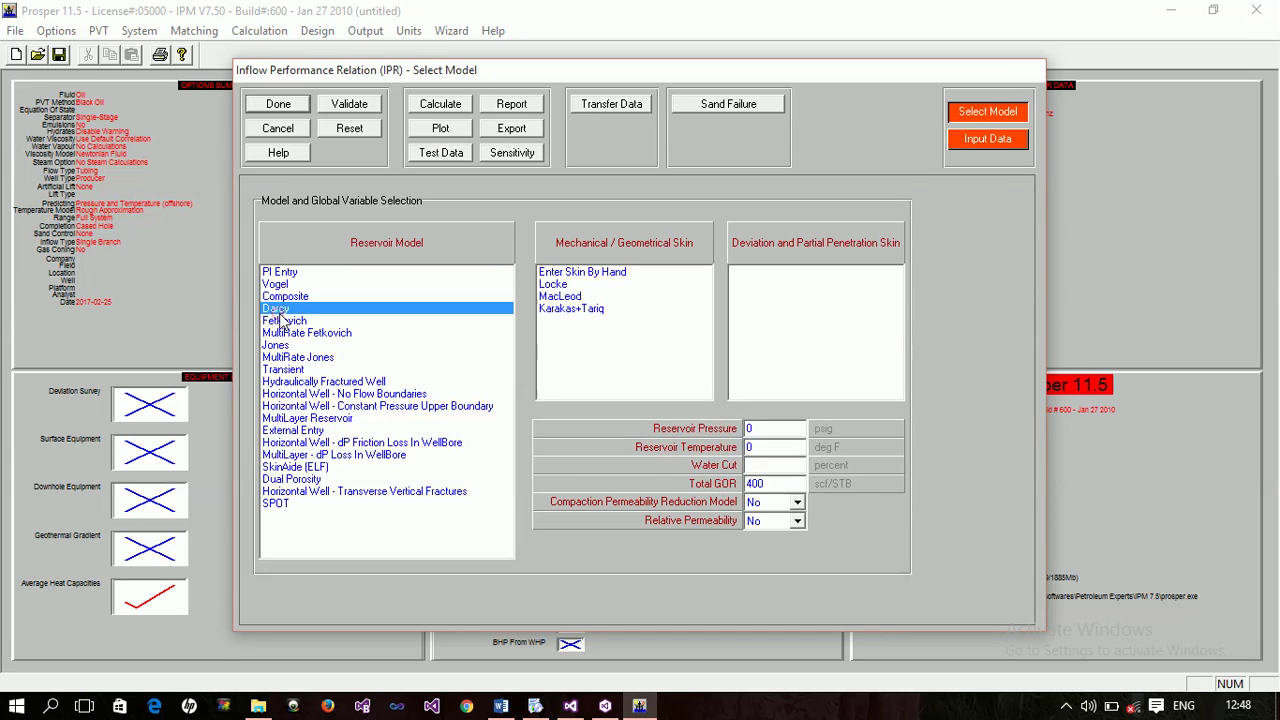
click(290, 322)
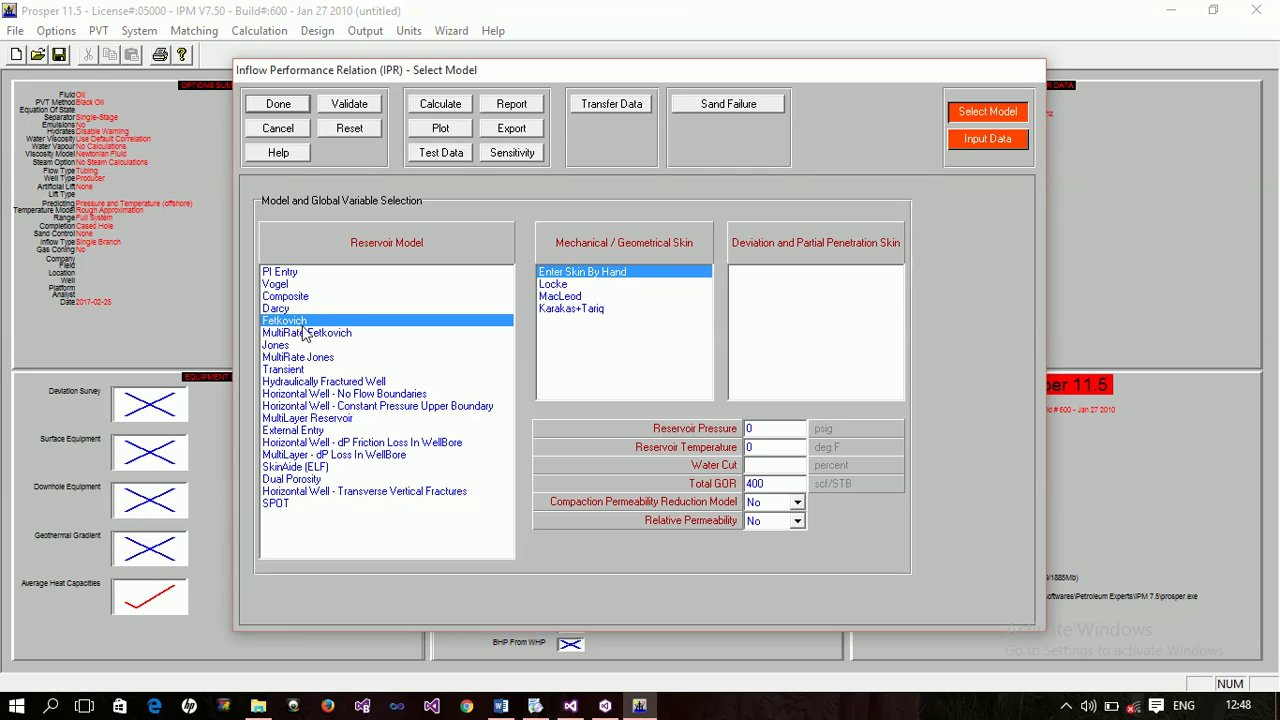
click(308, 334)
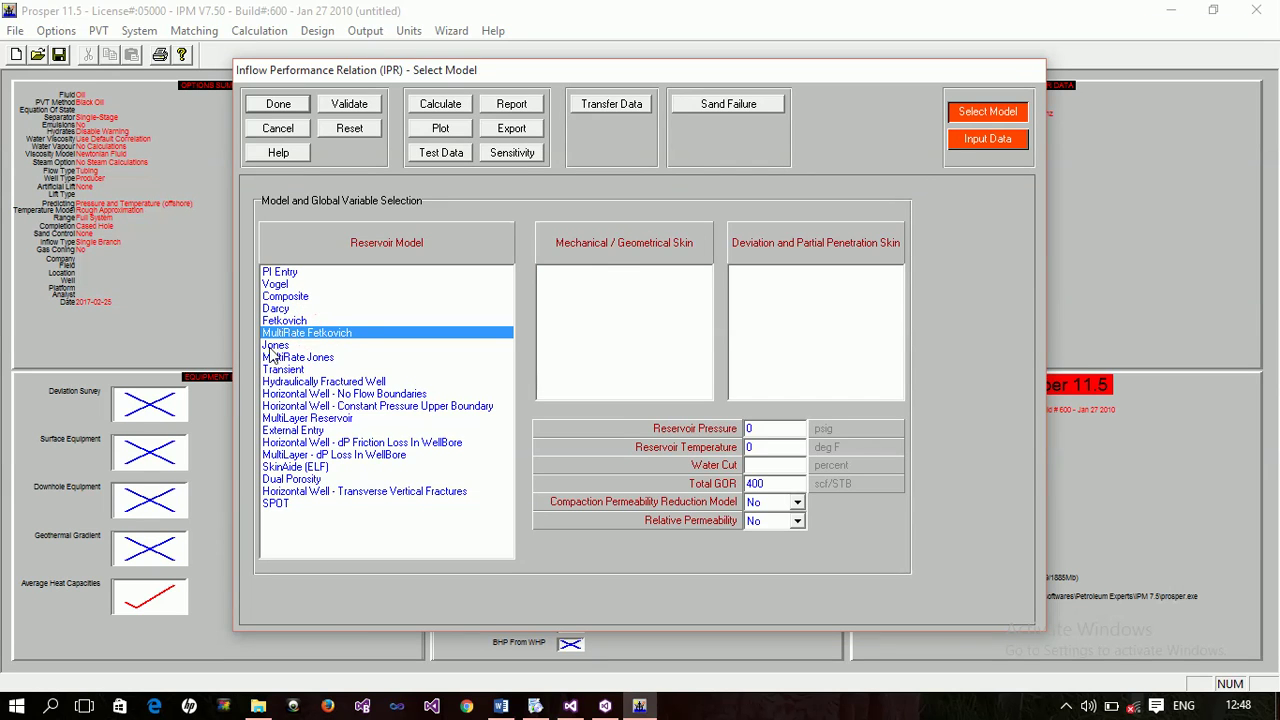
click(272, 346)
click(275, 358)
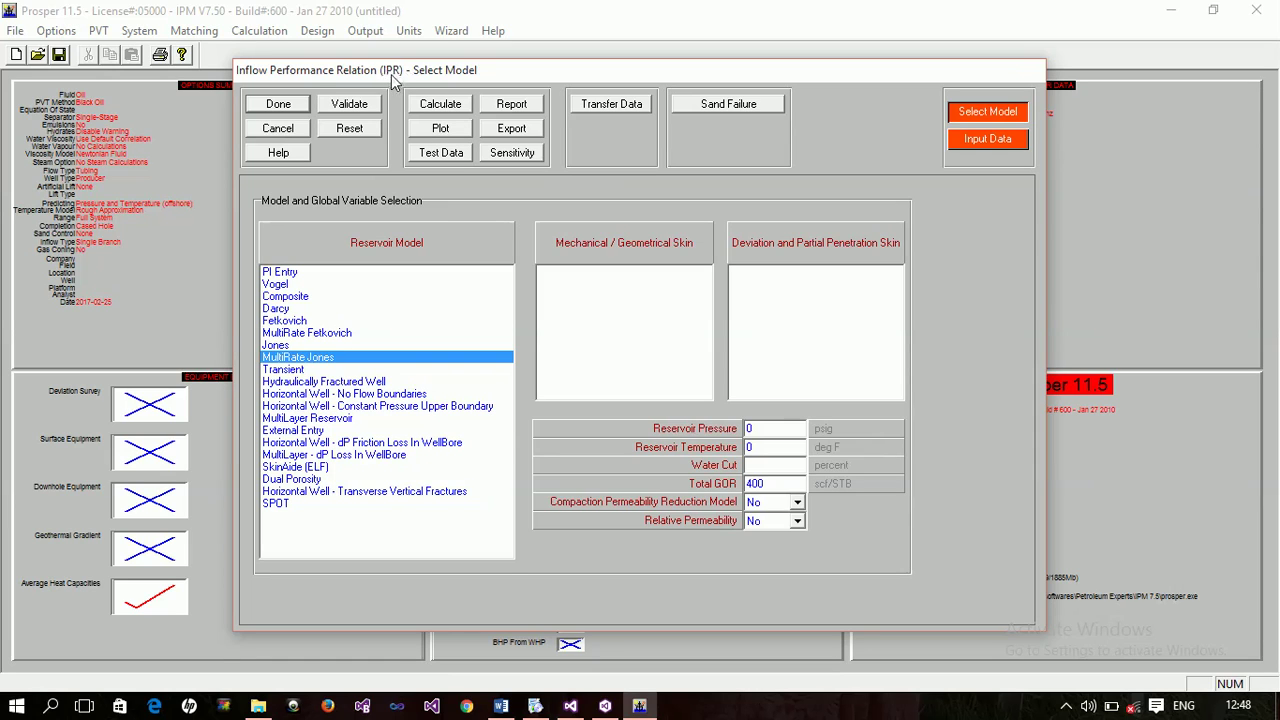
click(284, 273)
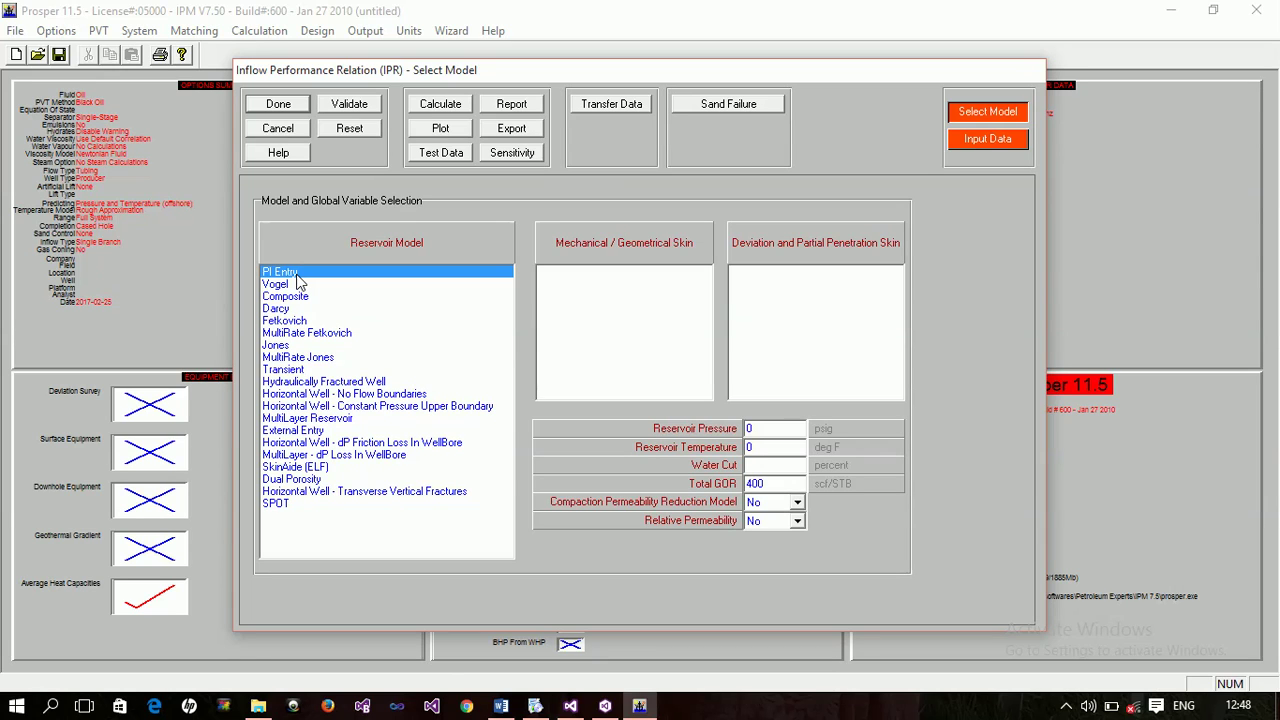
click(274, 286)
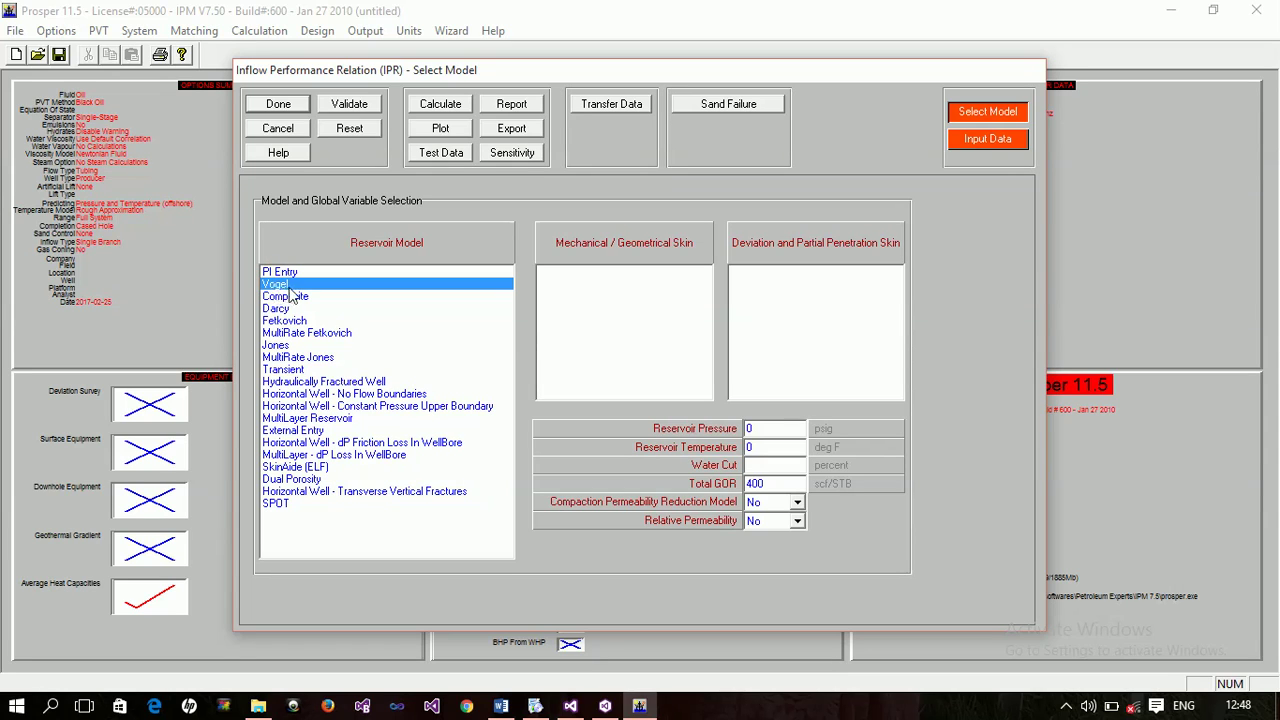
click(299, 321)
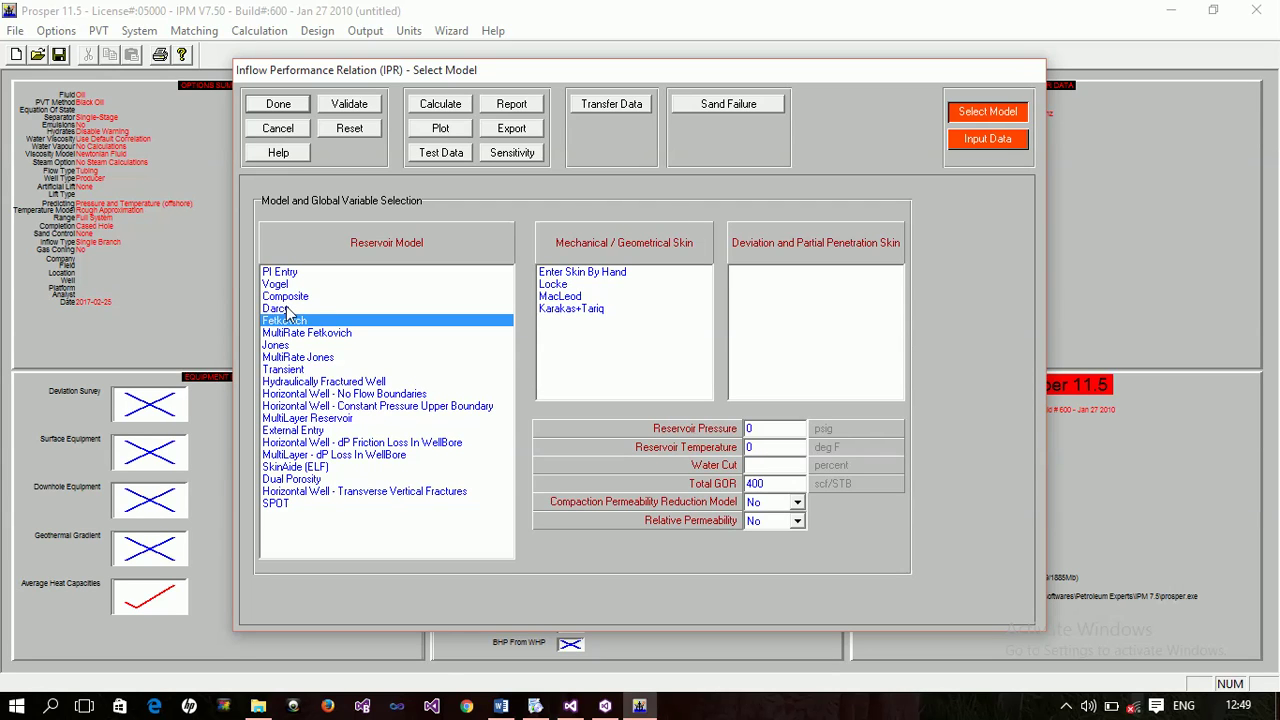
Select the Darcy reservoir model and set the reservoir pressure to 3500 psig.
click(286, 309)
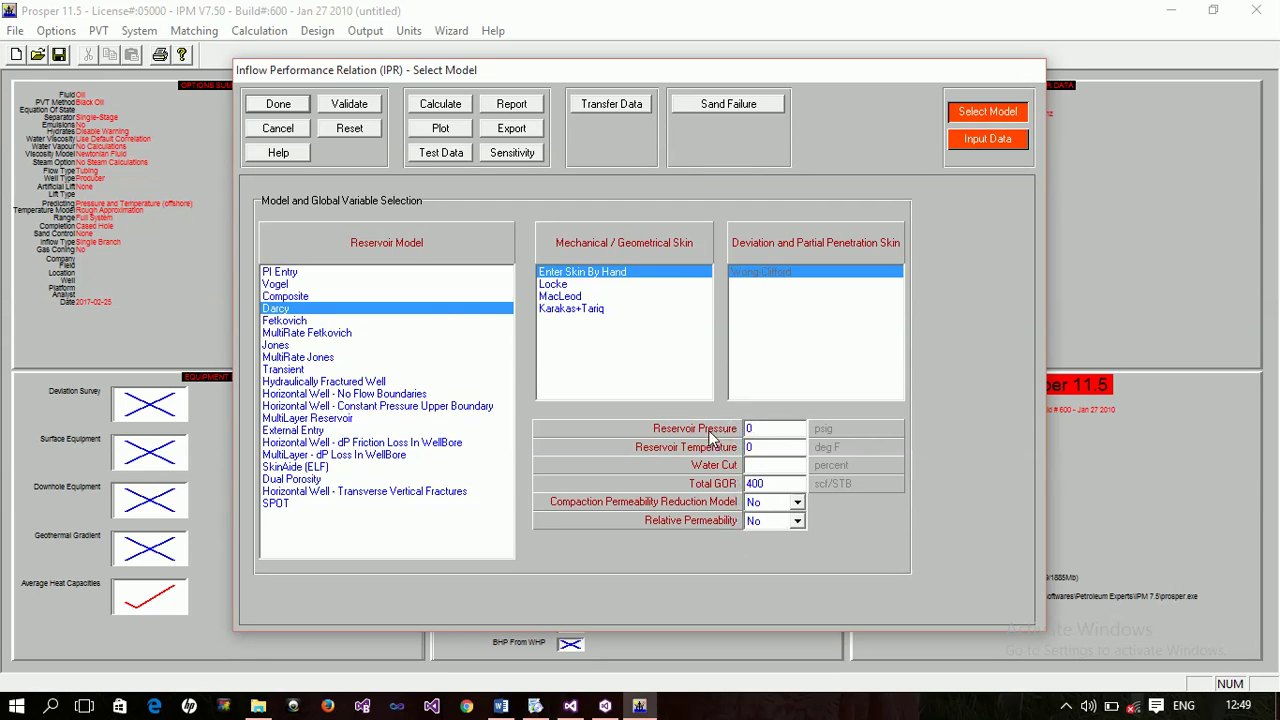
click(757, 427)
key(BackSpace)
text(3500)
key(Tab)
click(843, 427)
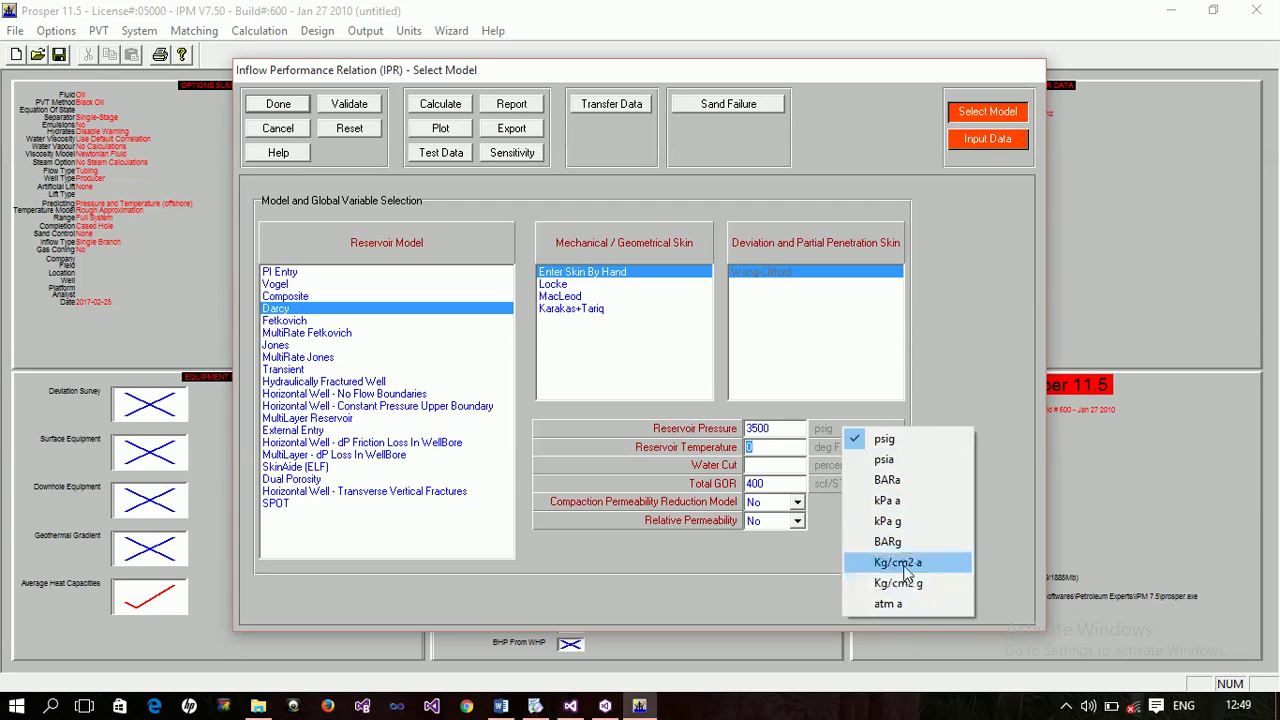
click(893, 442)
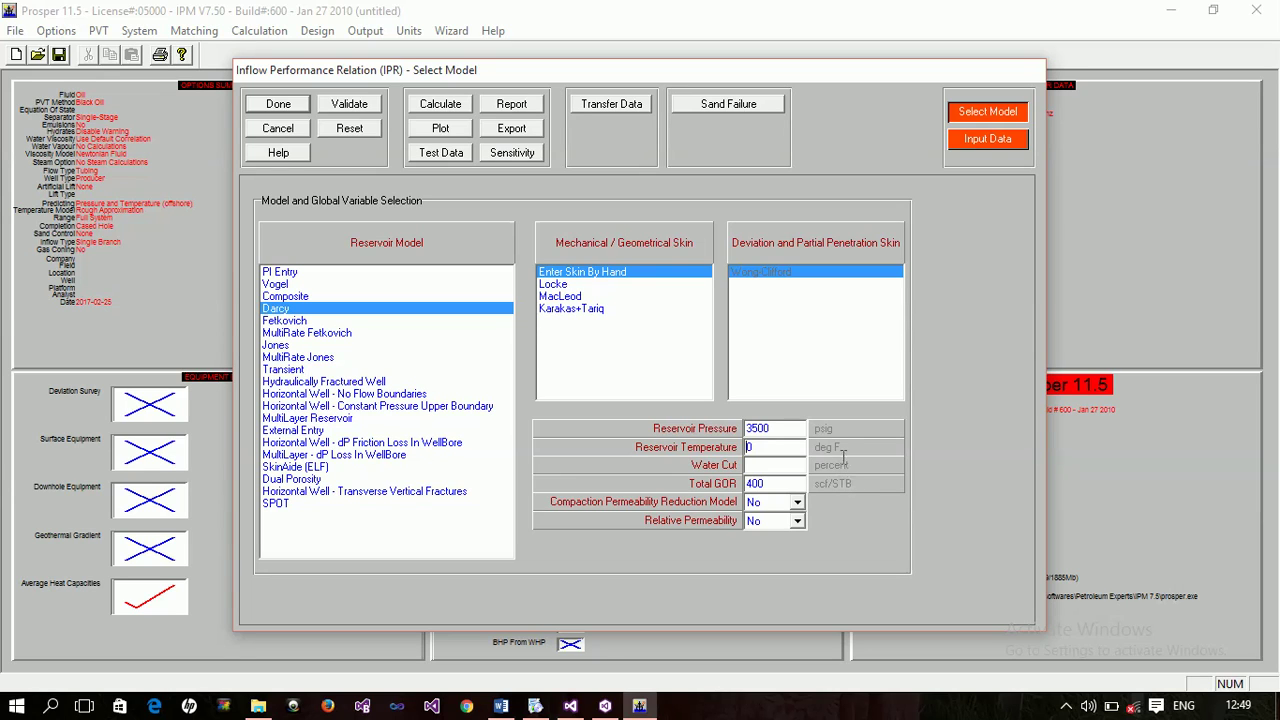
Set the reservoir temperature to 250 deg F and the water cut to 0 percent.
key(BackSpace)
text(250)
click(784, 465)
text(0)
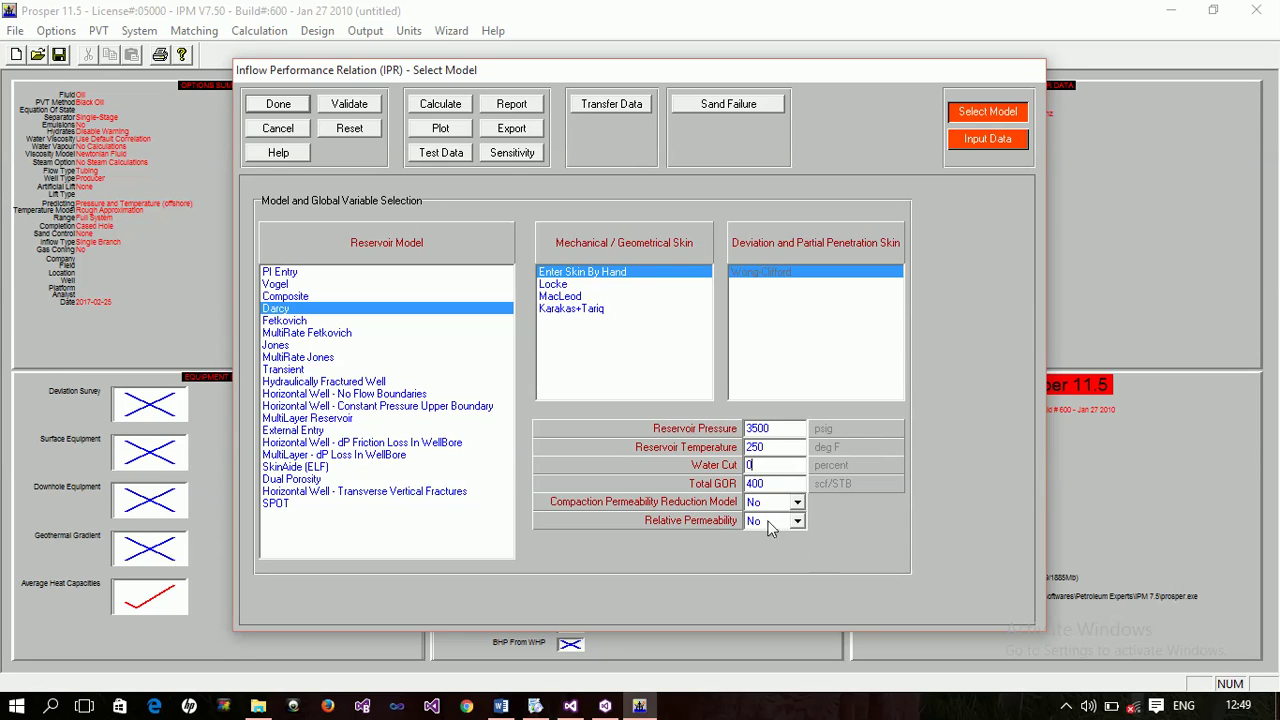
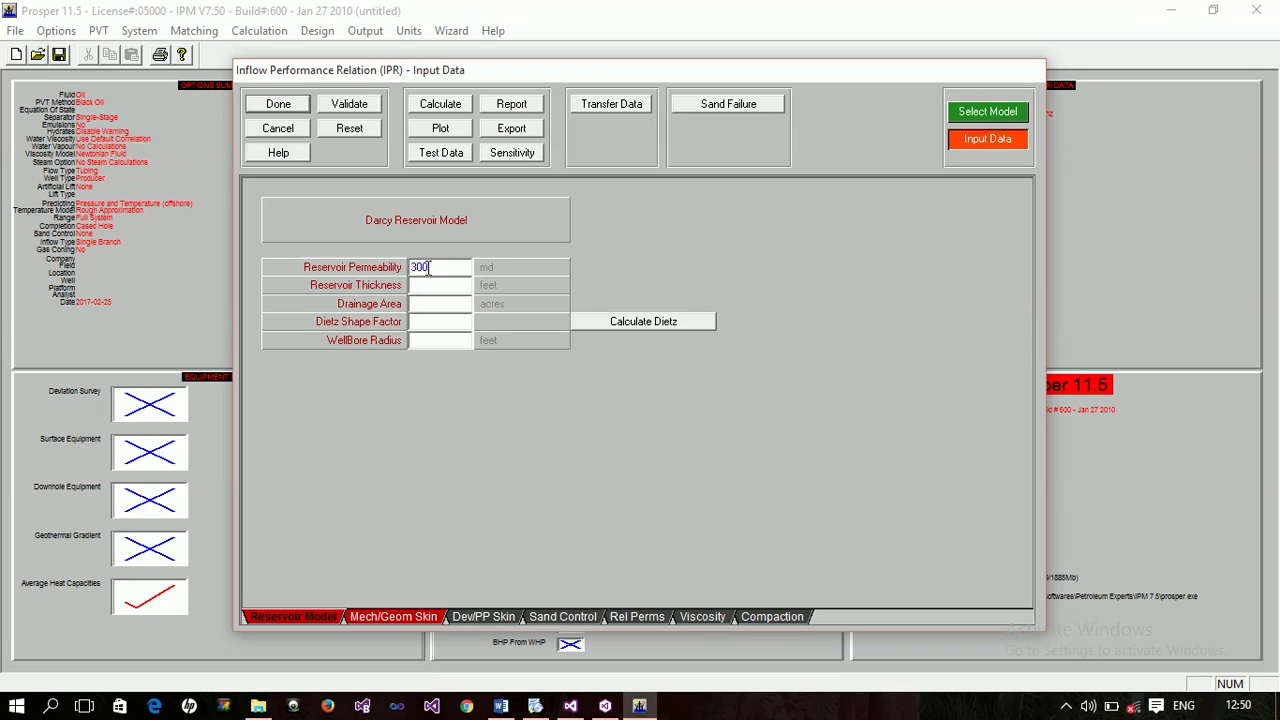
For the Darcy model, set the reservoir thickness to 100 feet, drainage area to 2500 acres and Dietz shape factor to 31.6.
click(447, 285)
text(100)
click(443, 305)
text(2500)
click(451, 324)
text(31.6)
Examine the zone data inputs and reservoir sketch of the Dietz calculation, and leave it without entering anything.
click(607, 322)
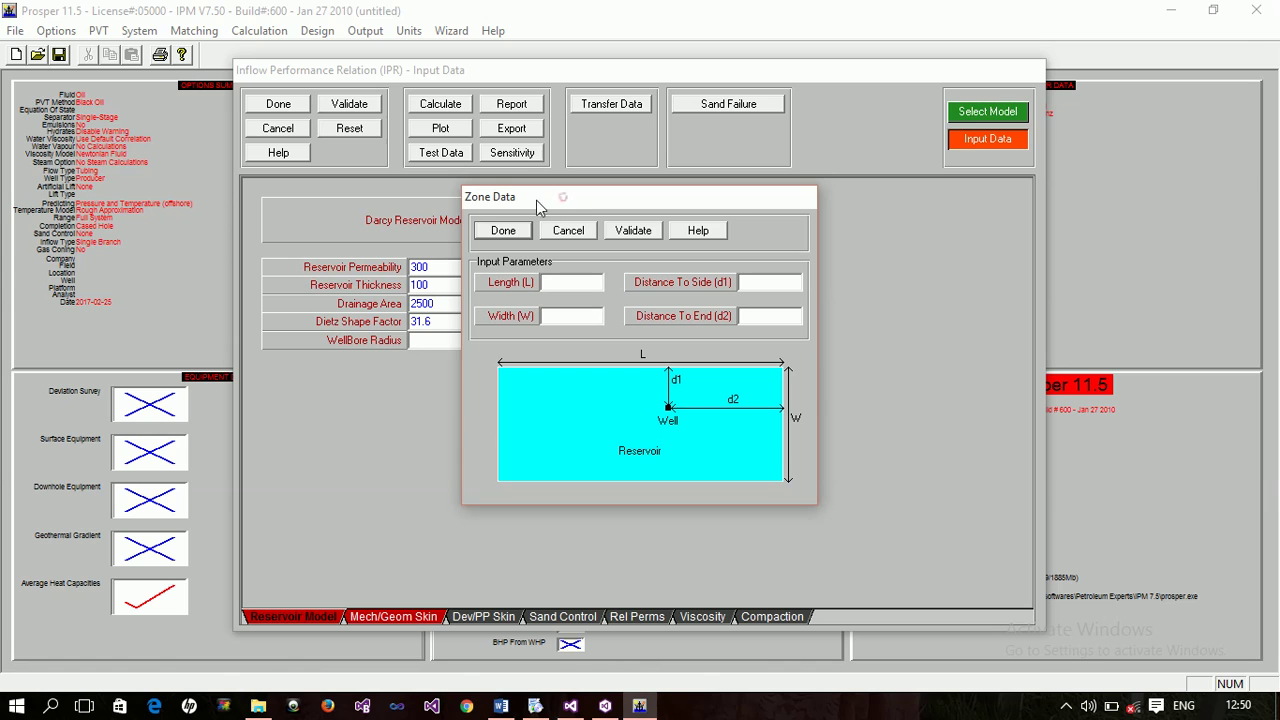
drag(519, 196, 367, 175)
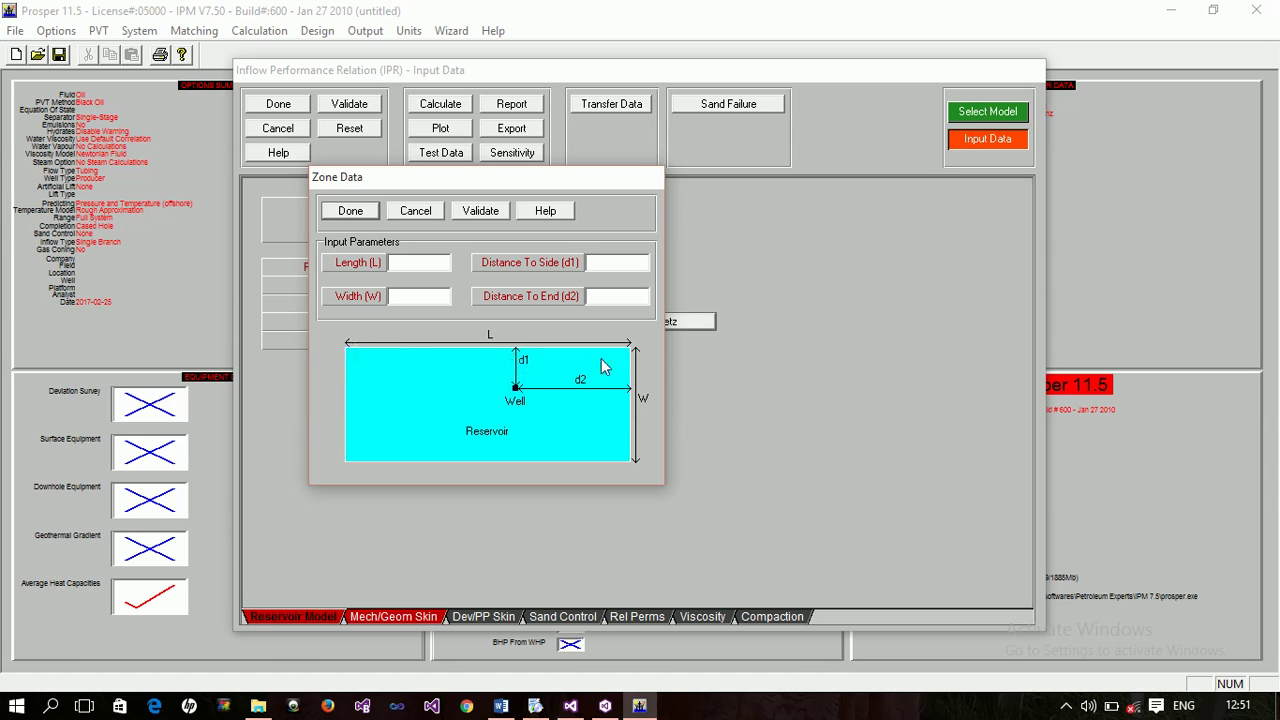
drag(581, 180, 509, 181)
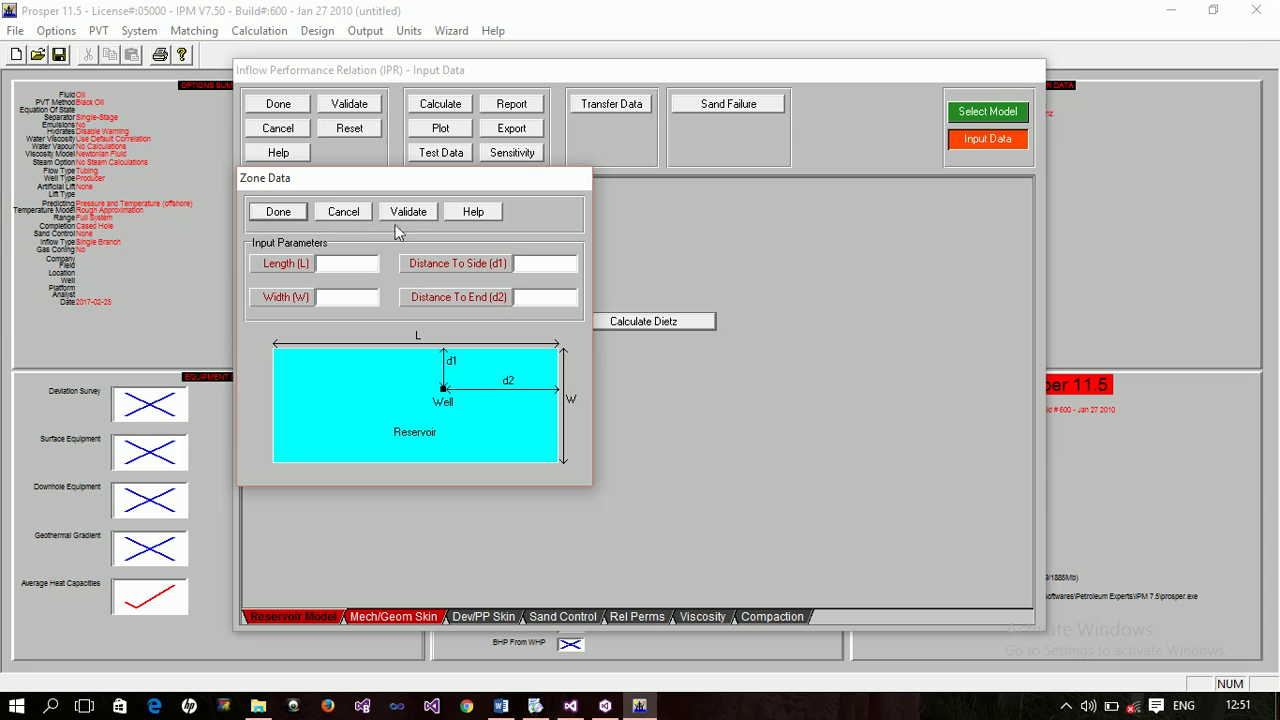
click(327, 213)
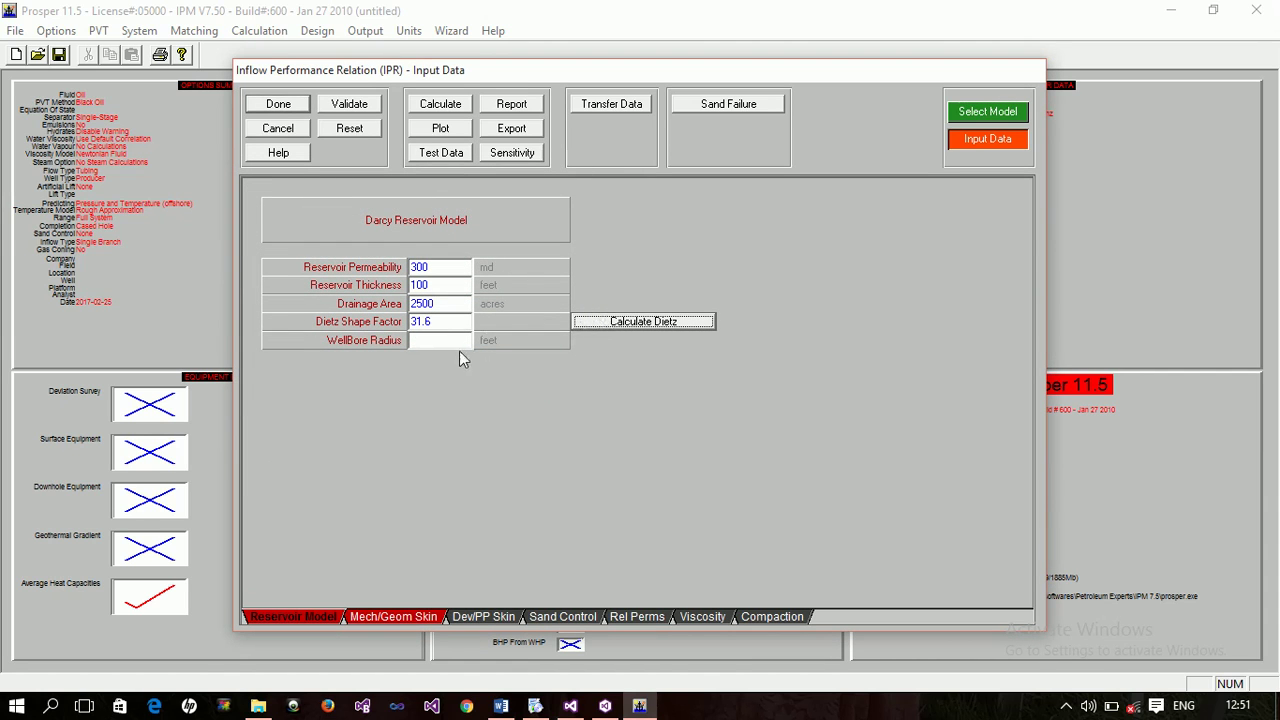
Set the wellbore radius of the Darcy model to 0.435 feet.
click(456, 345)
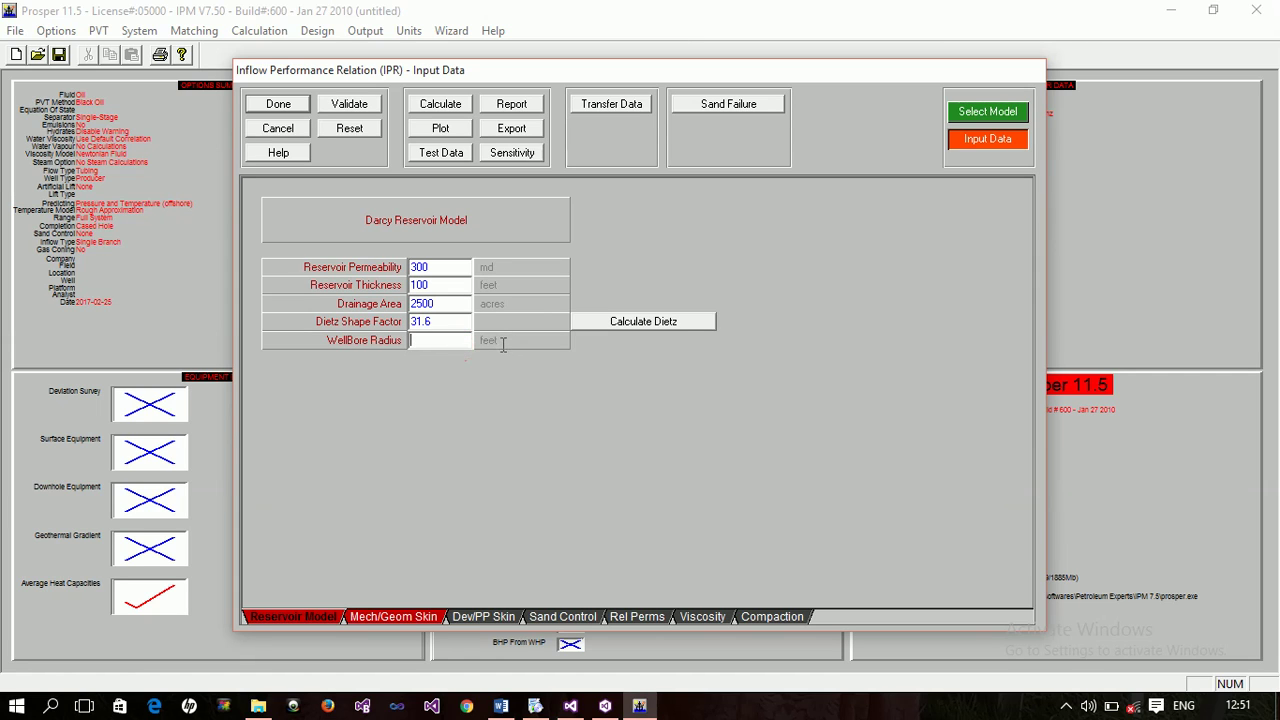
click(497, 341)
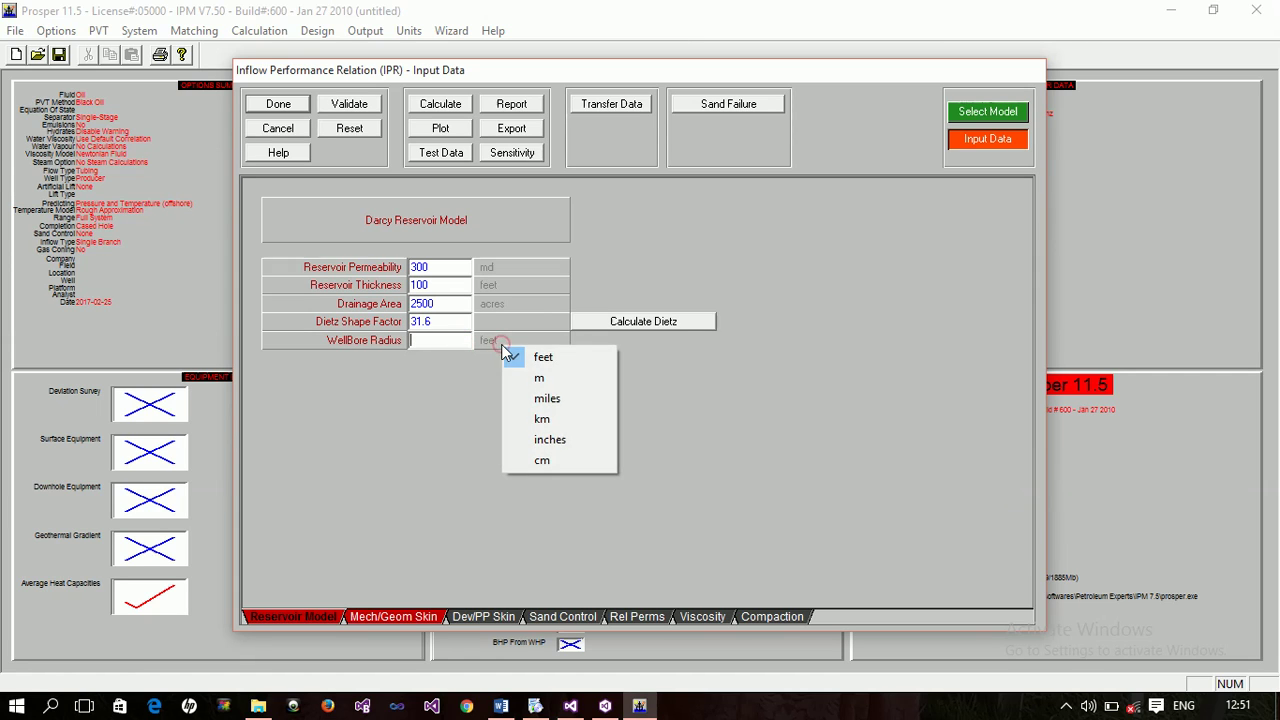
click(451, 340)
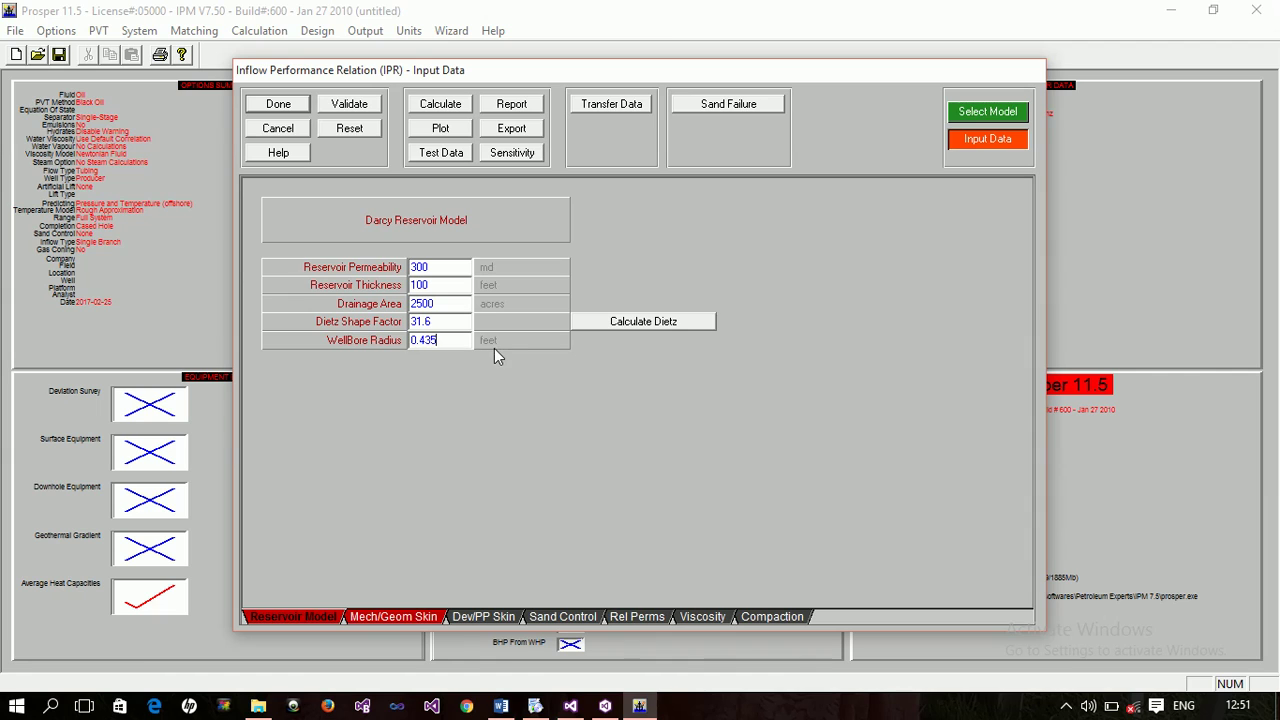
Switch the wellbore radius unit to inches and back to feet.
click(494, 348)
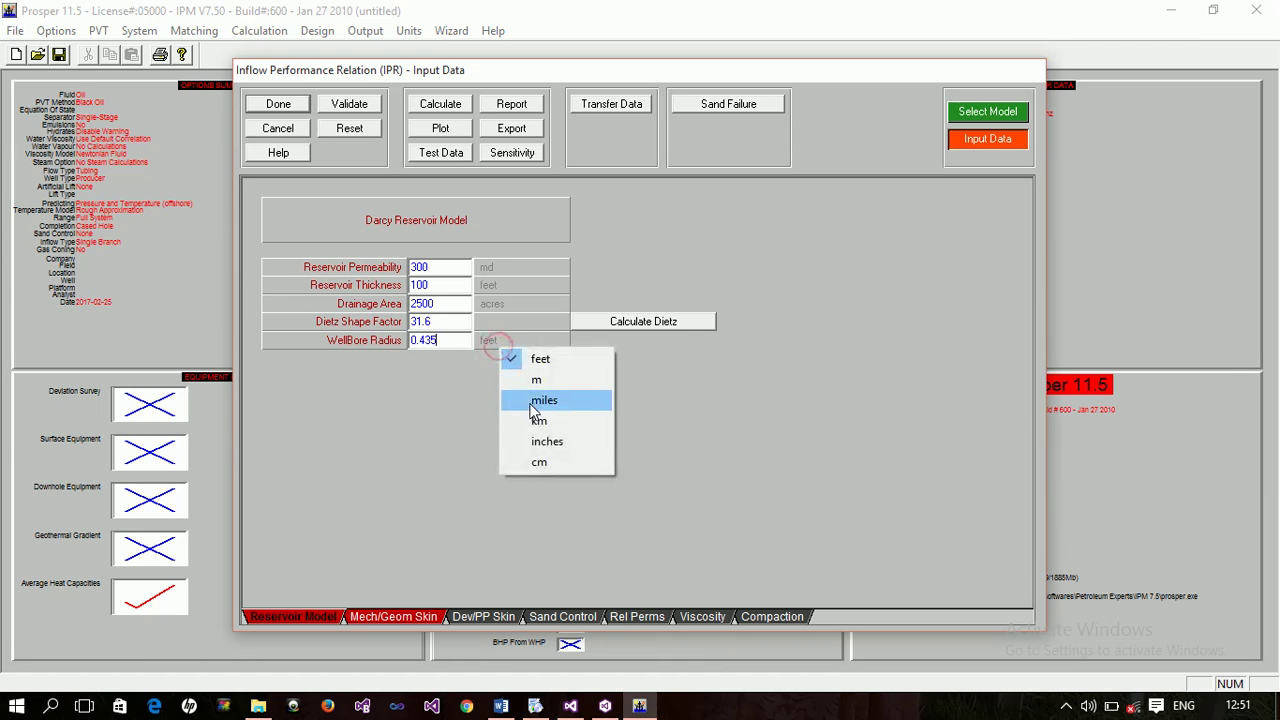
click(537, 445)
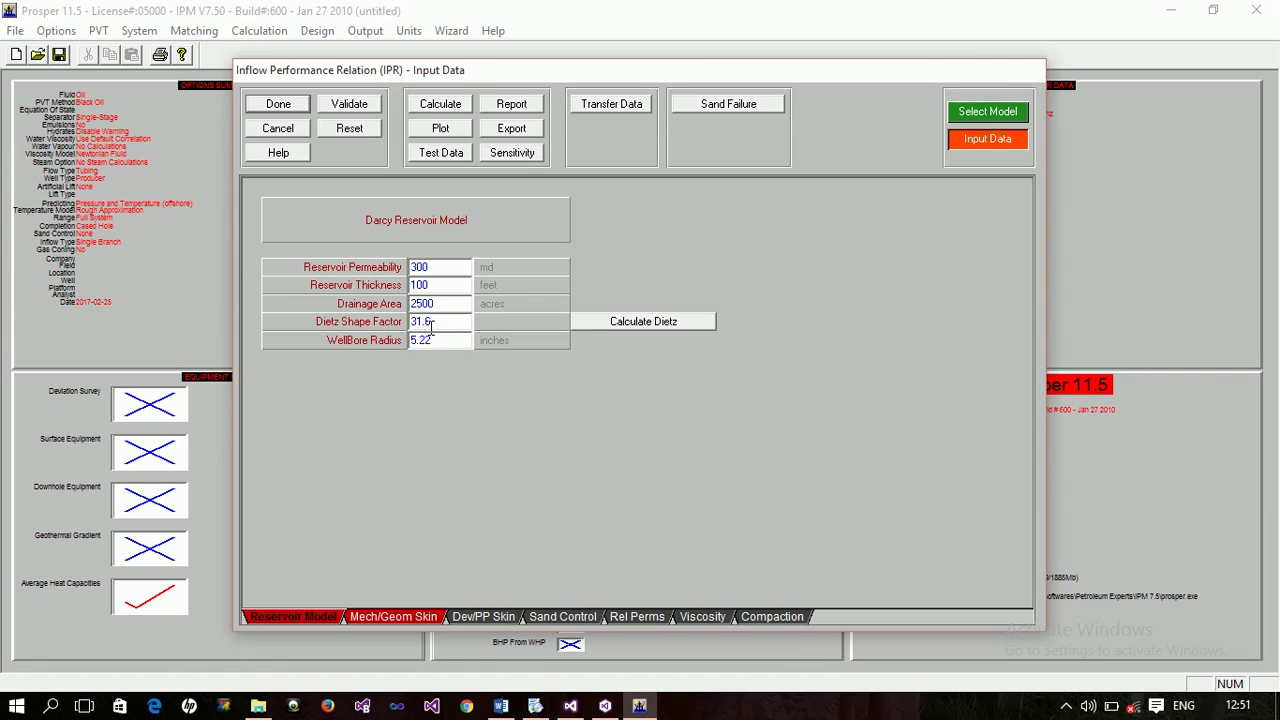
click(498, 342)
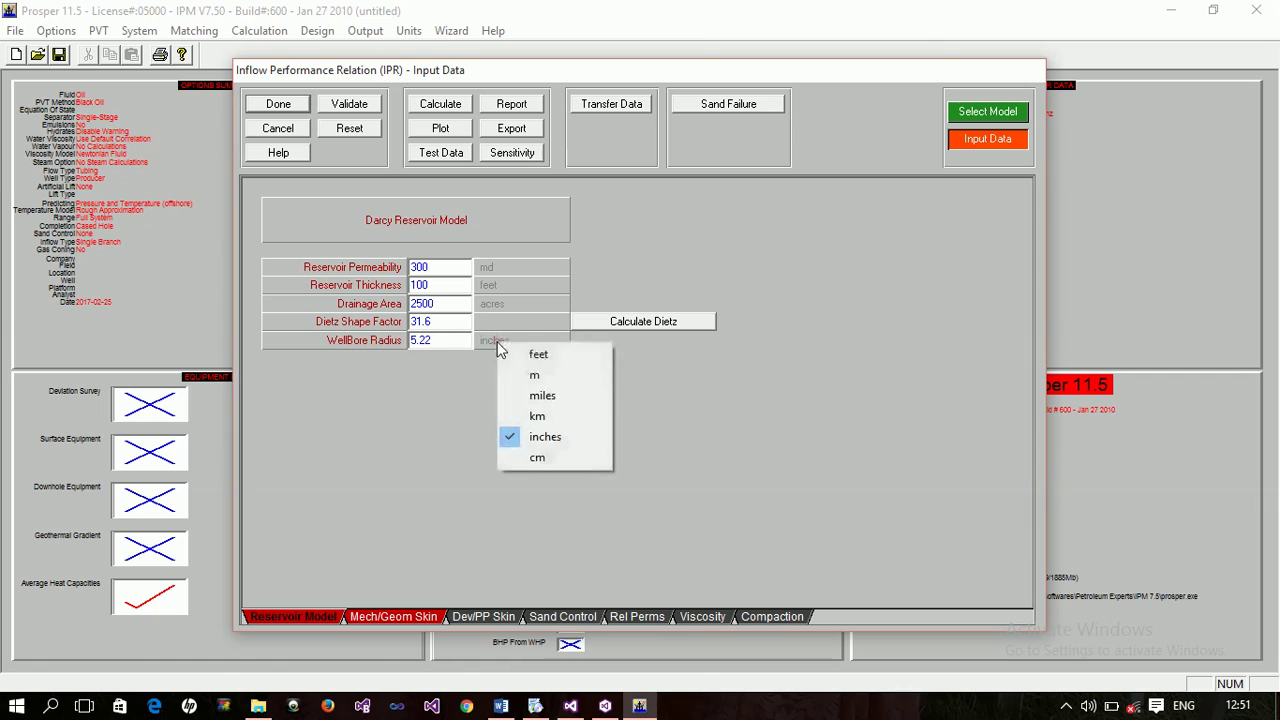
click(526, 356)
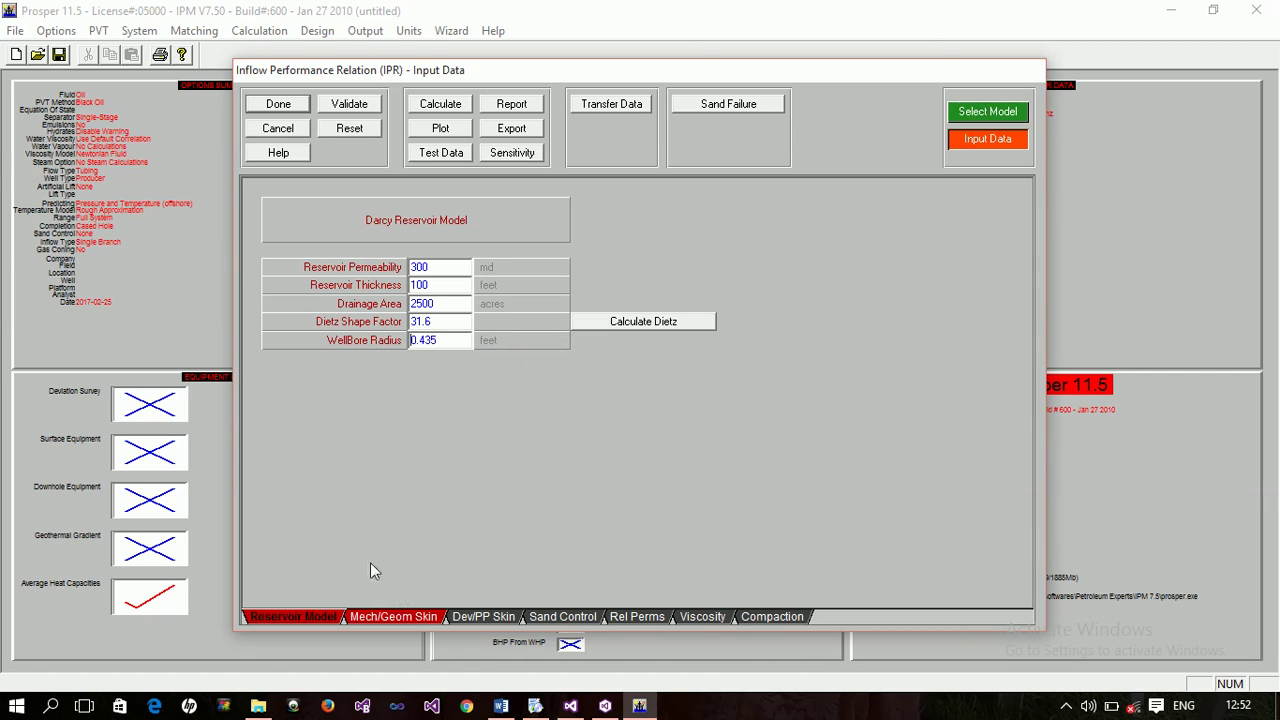
Set the skin of the Darcy model to 0 for the Enter Skin By Hand method.
click(401, 614)
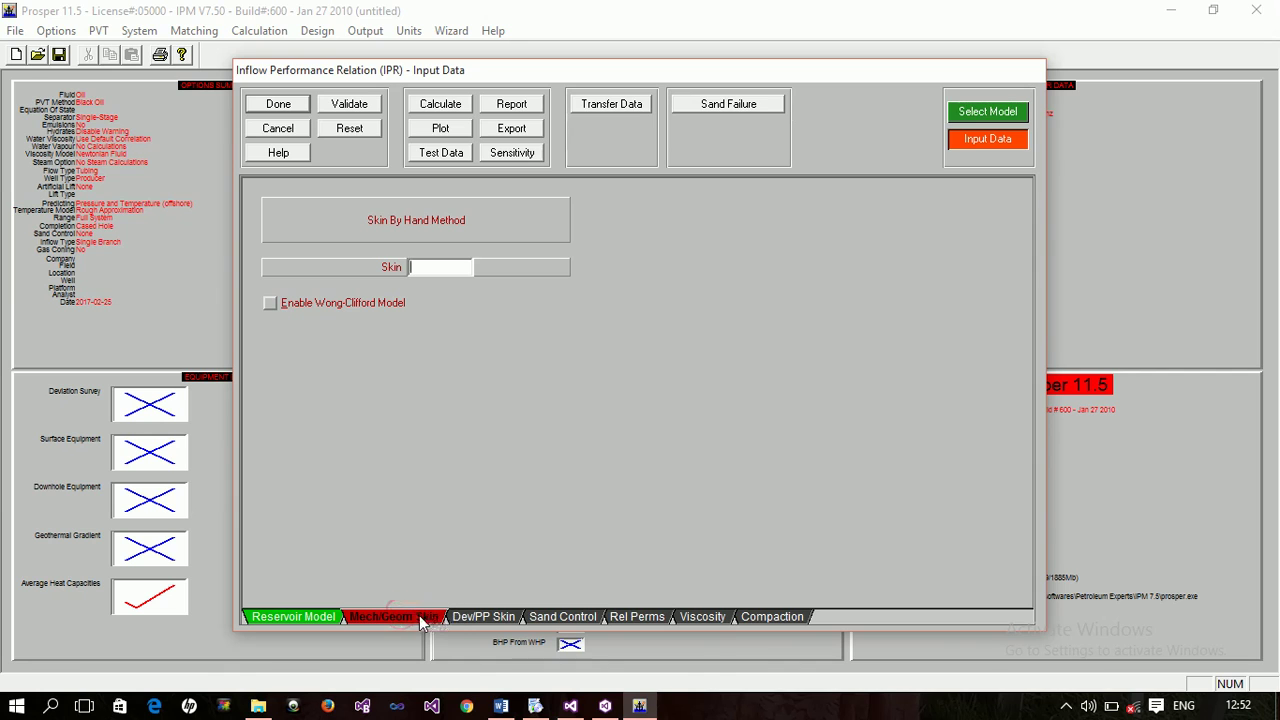
click(990, 111)
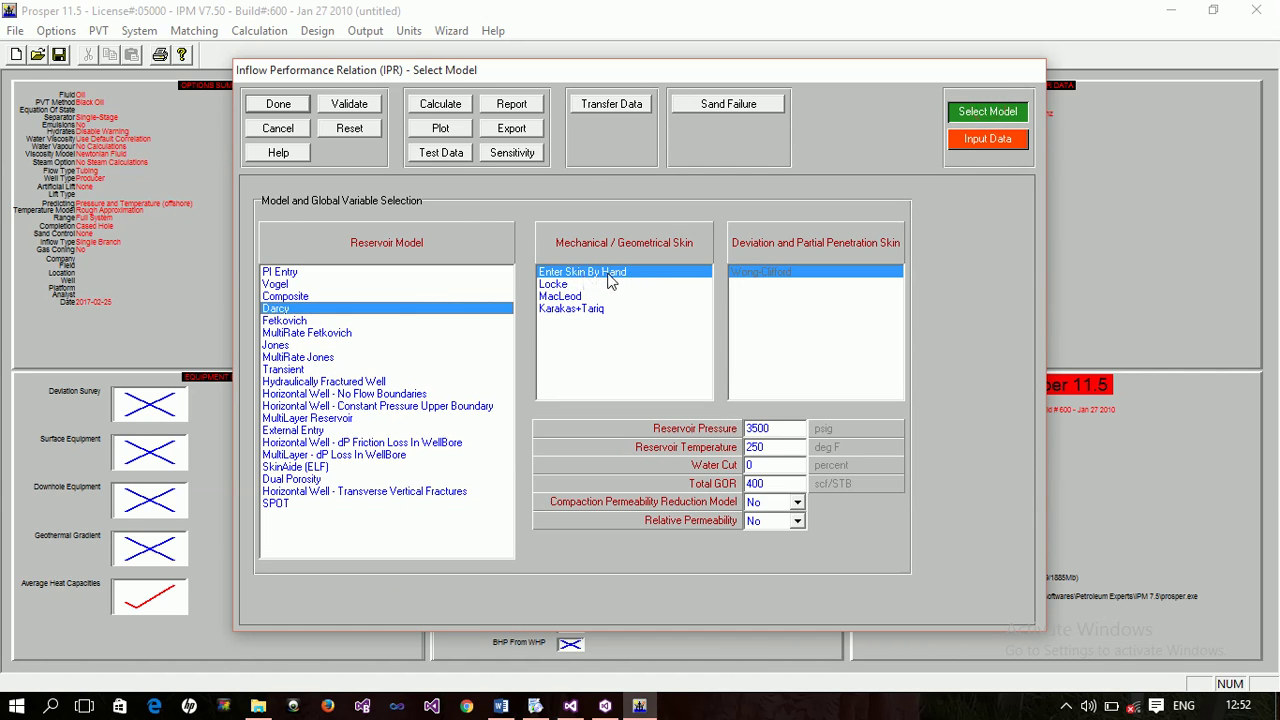
click(986, 140)
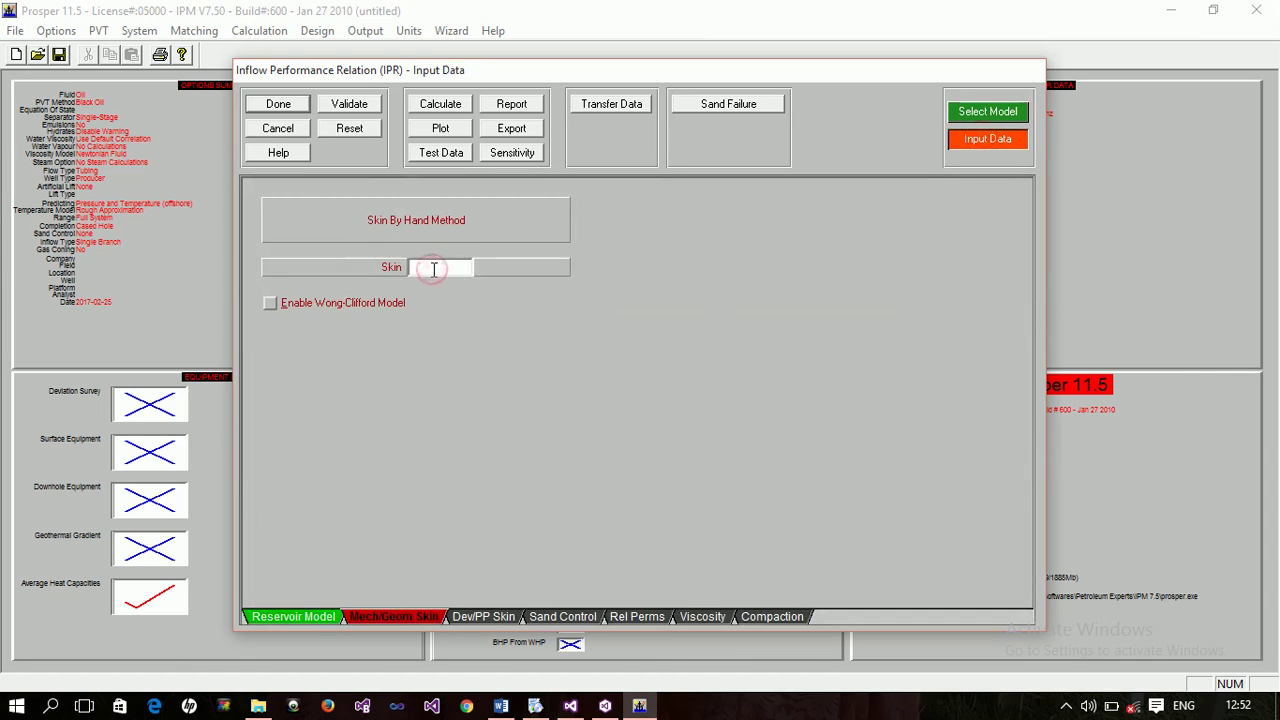
text(0)
Review the reservoir model and skin inputs, and calculate the inflow performance curve.
click(291, 621)
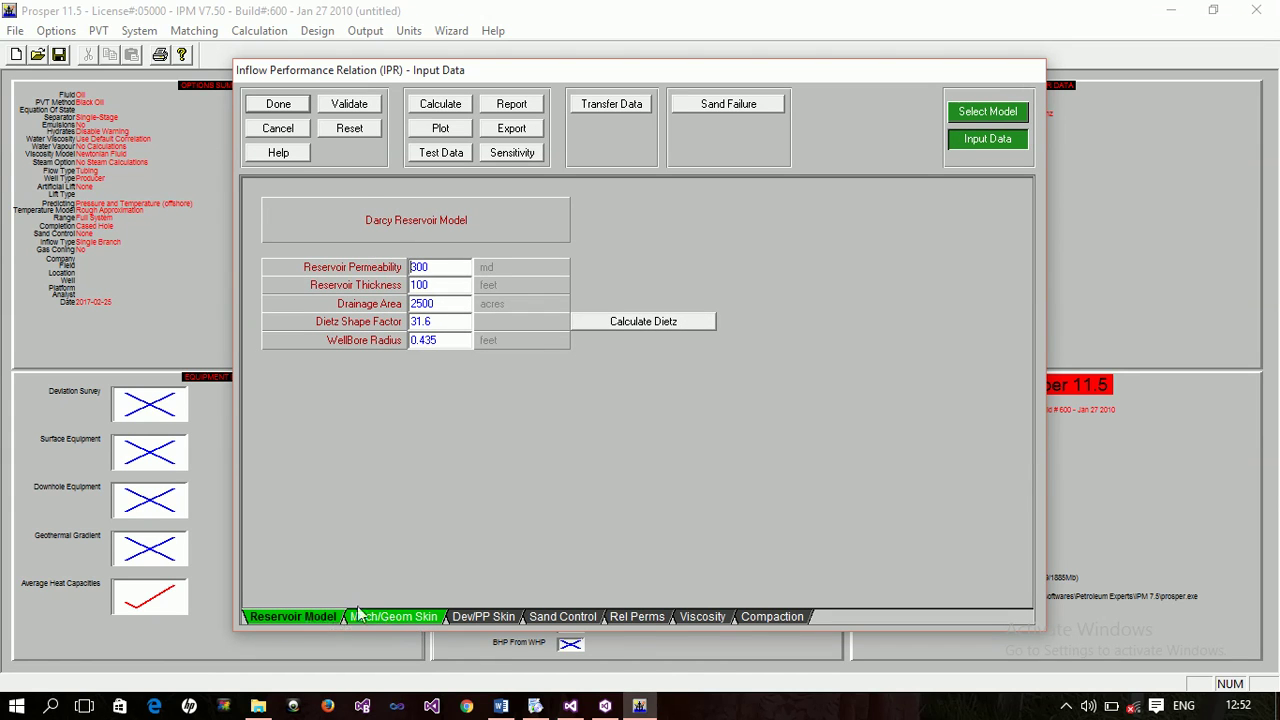
click(396, 616)
click(335, 616)
click(433, 106)
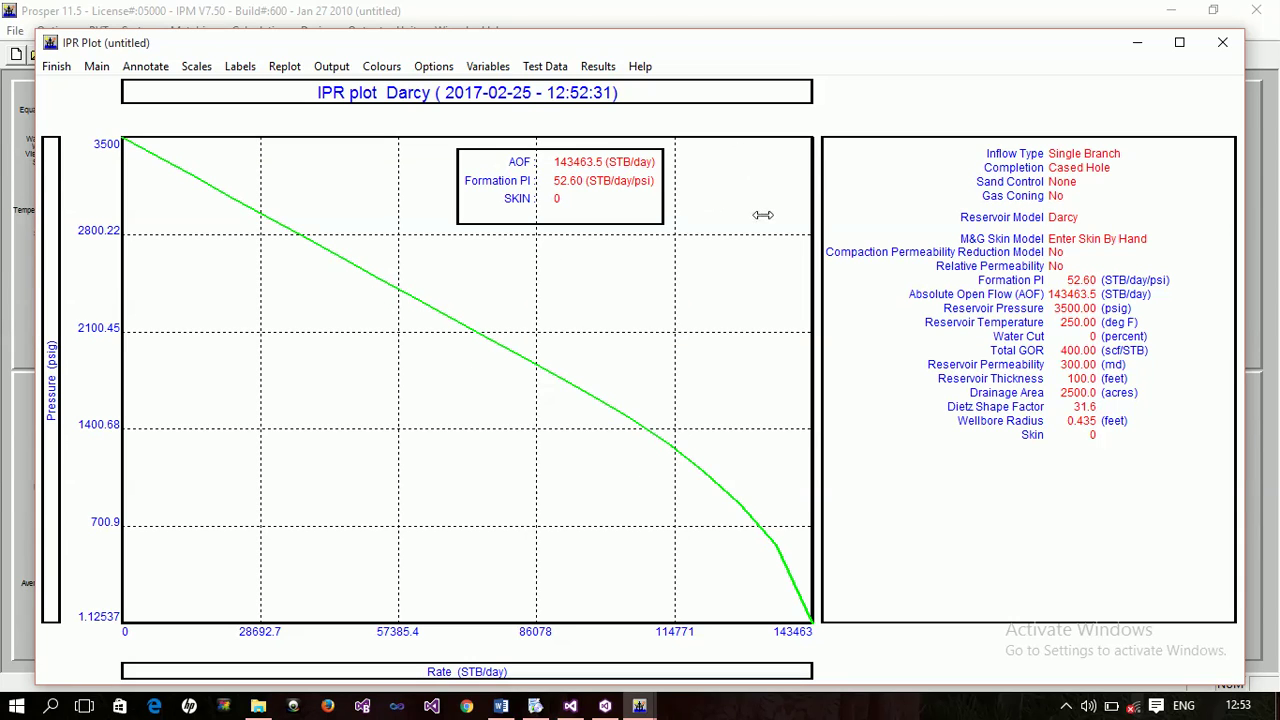
Show the mouse readout on the IPR plot through the plot options.
click(448, 66)
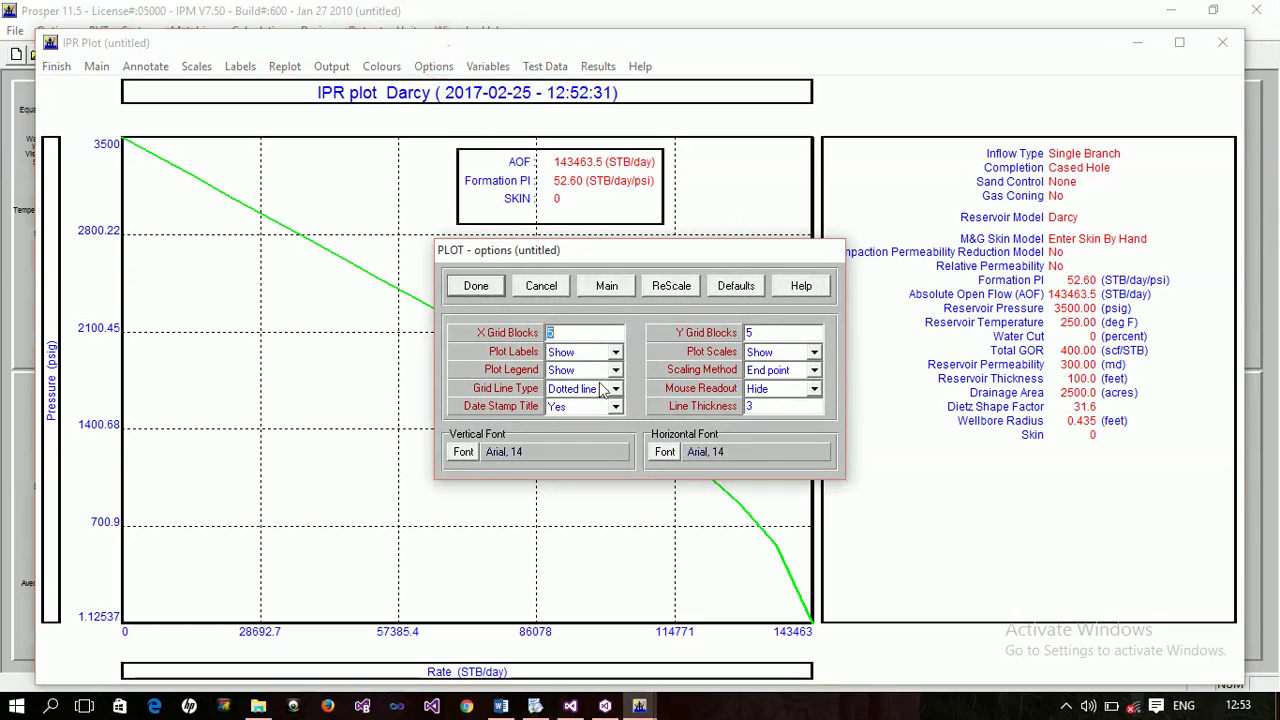
click(766, 390)
click(765, 414)
click(476, 286)
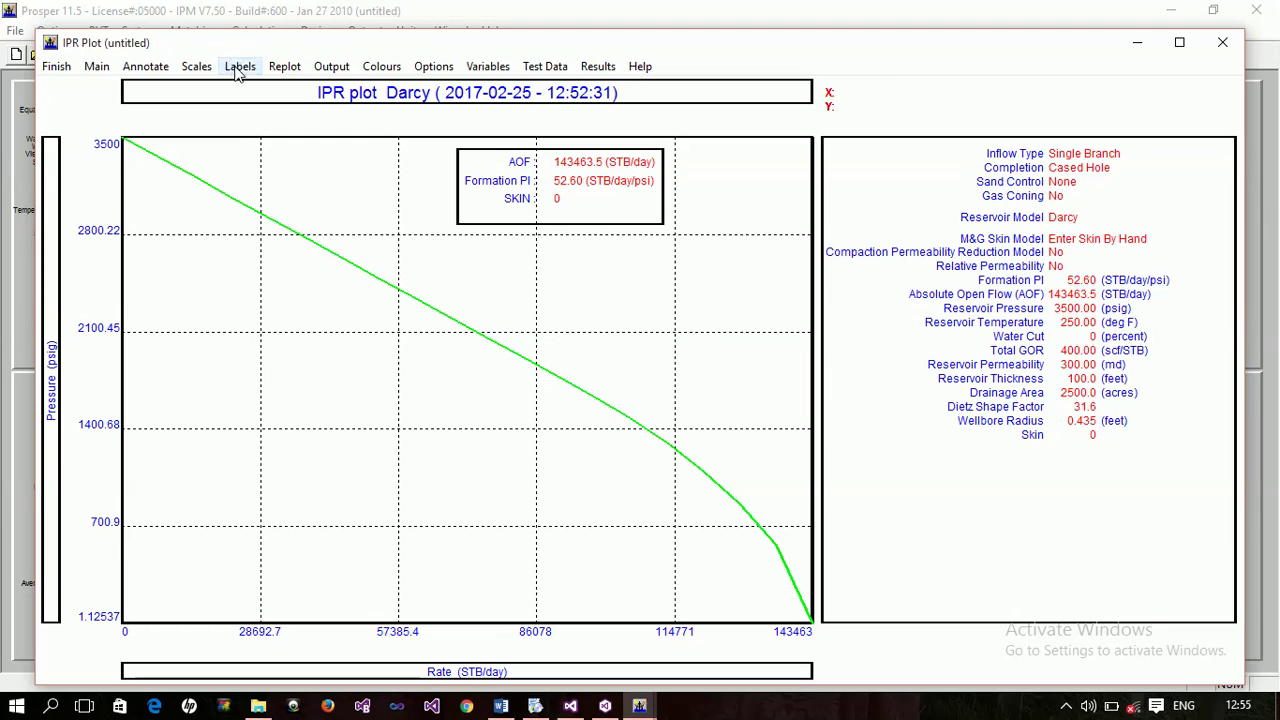
Examine the variables available for the IPR plot and the table of IPR calculation results.
click(487, 66)
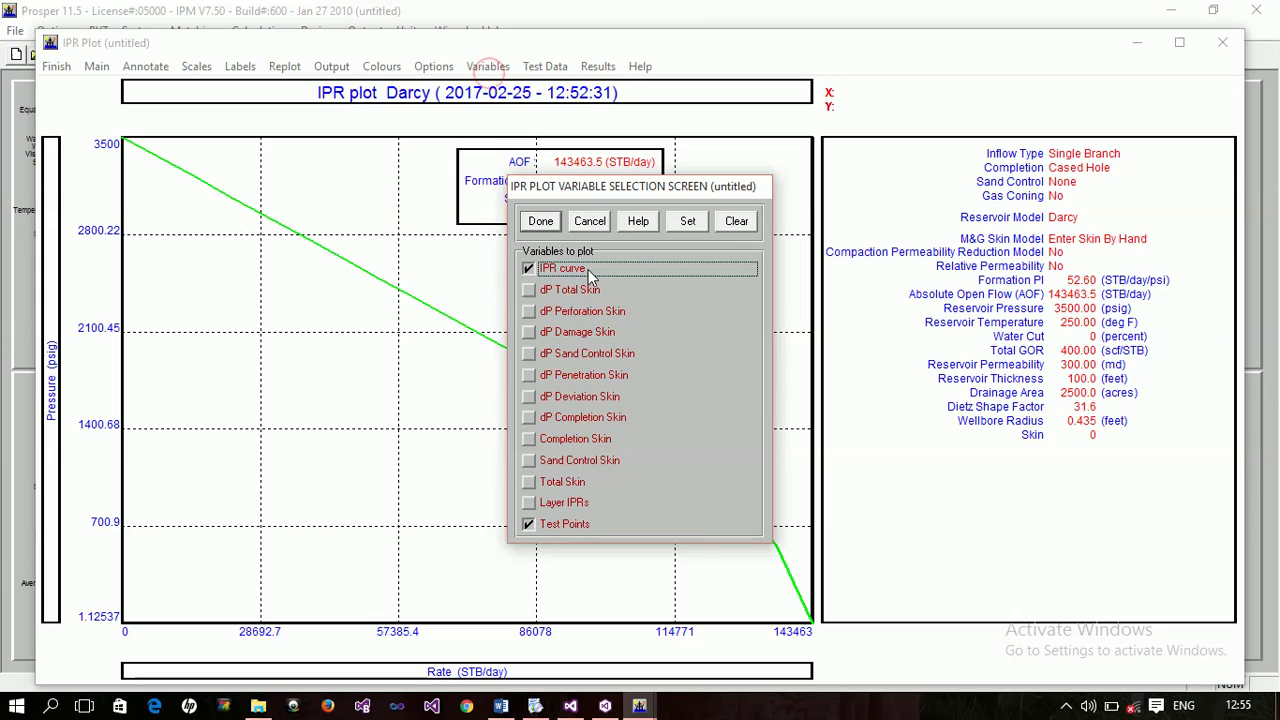
drag(558, 192, 407, 186)
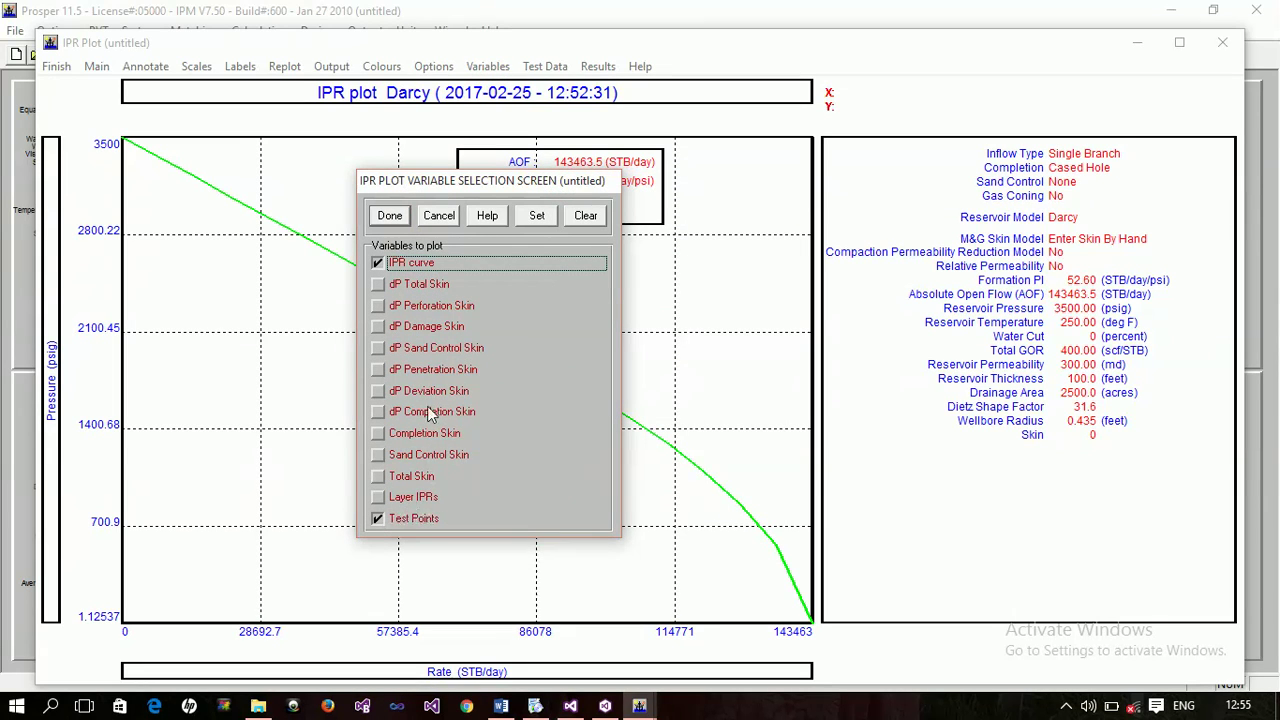
click(391, 215)
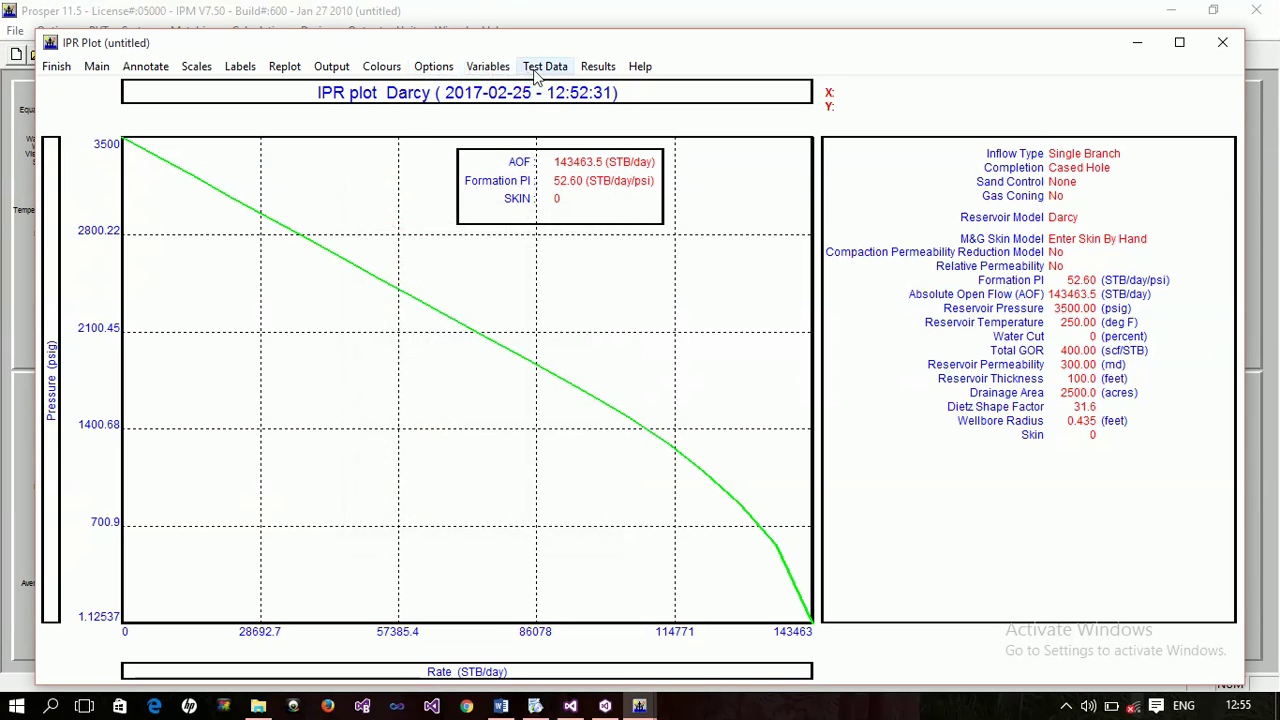
click(596, 66)
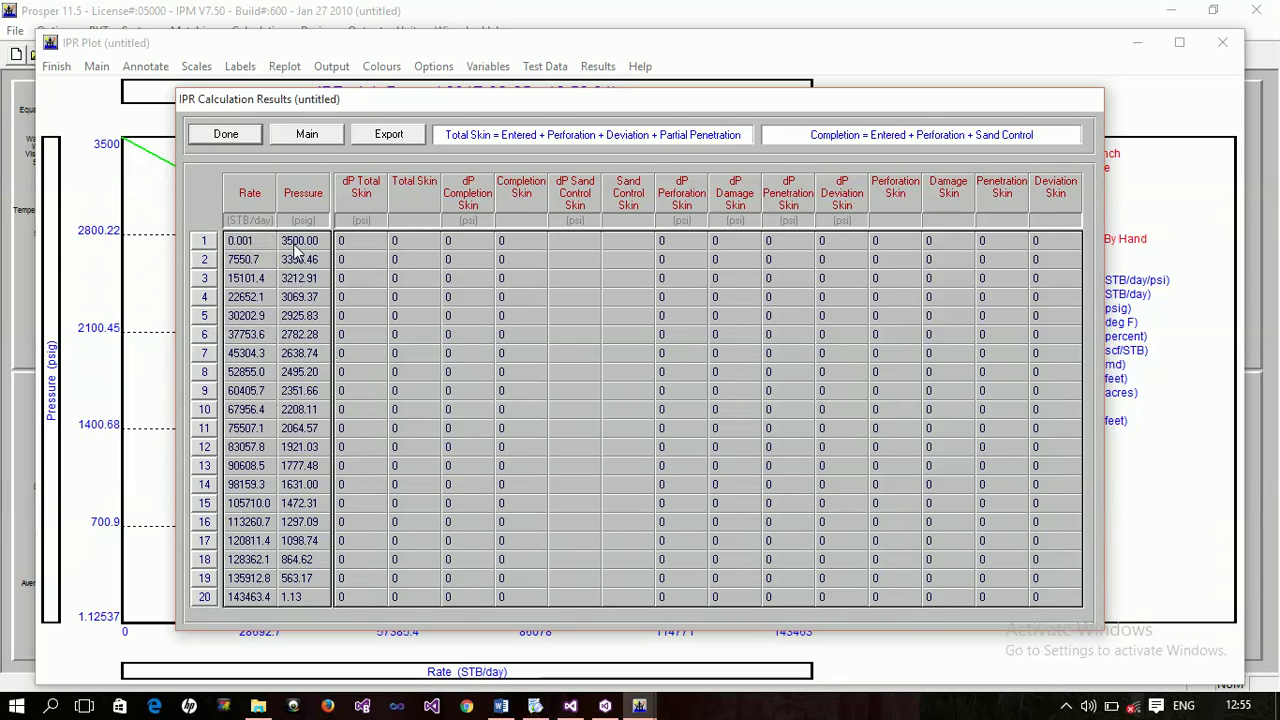
click(246, 134)
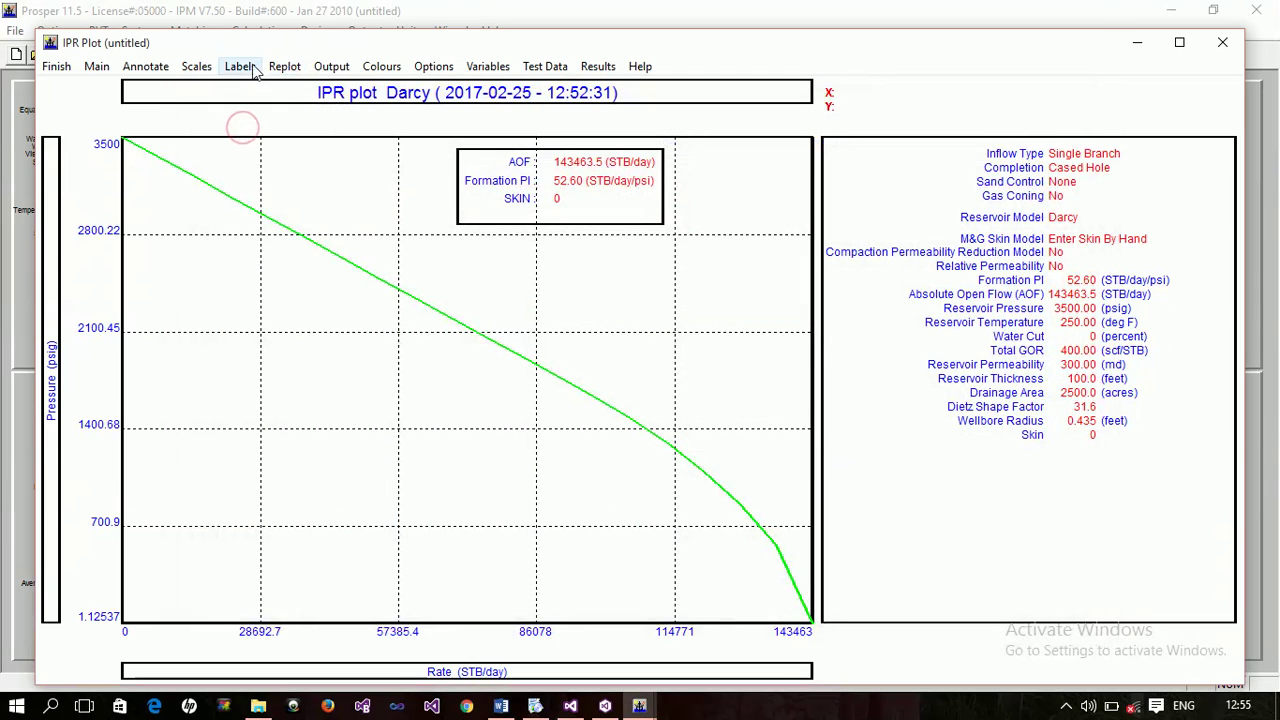
Accept the IPR plot's title and axis labels, and finish the plot and the inflow performance data.
click(240, 66)
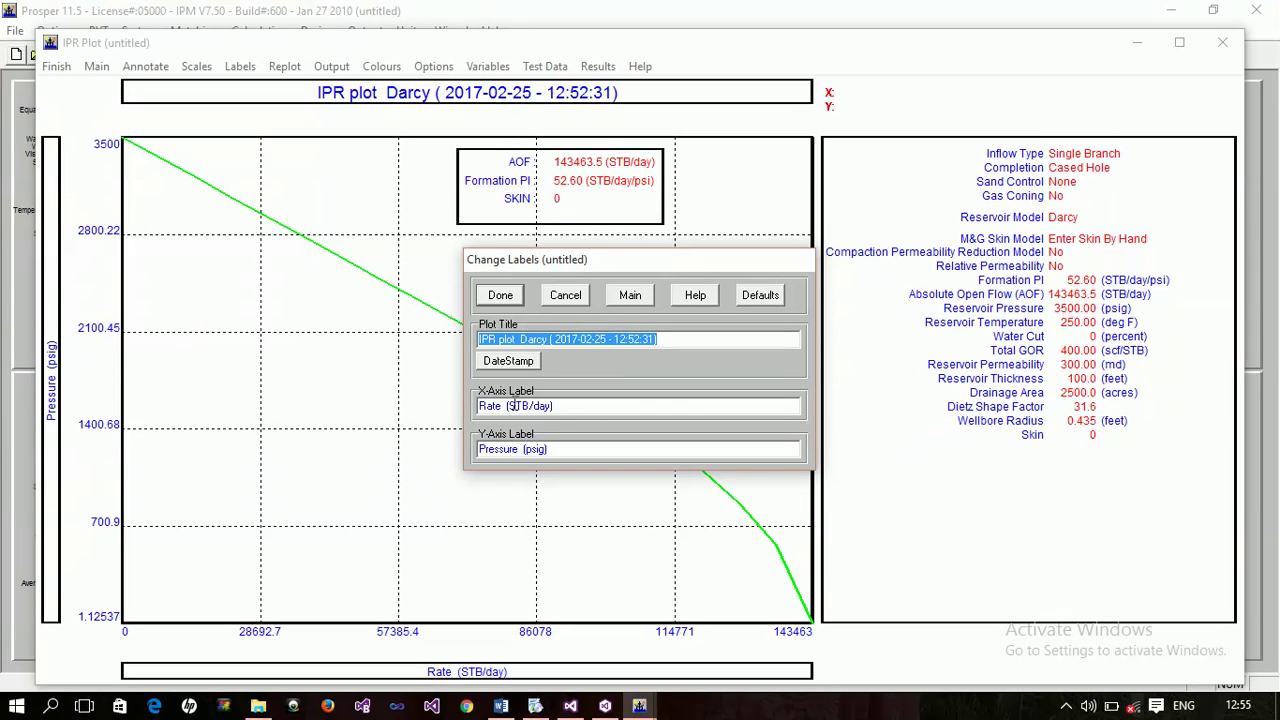
click(503, 298)
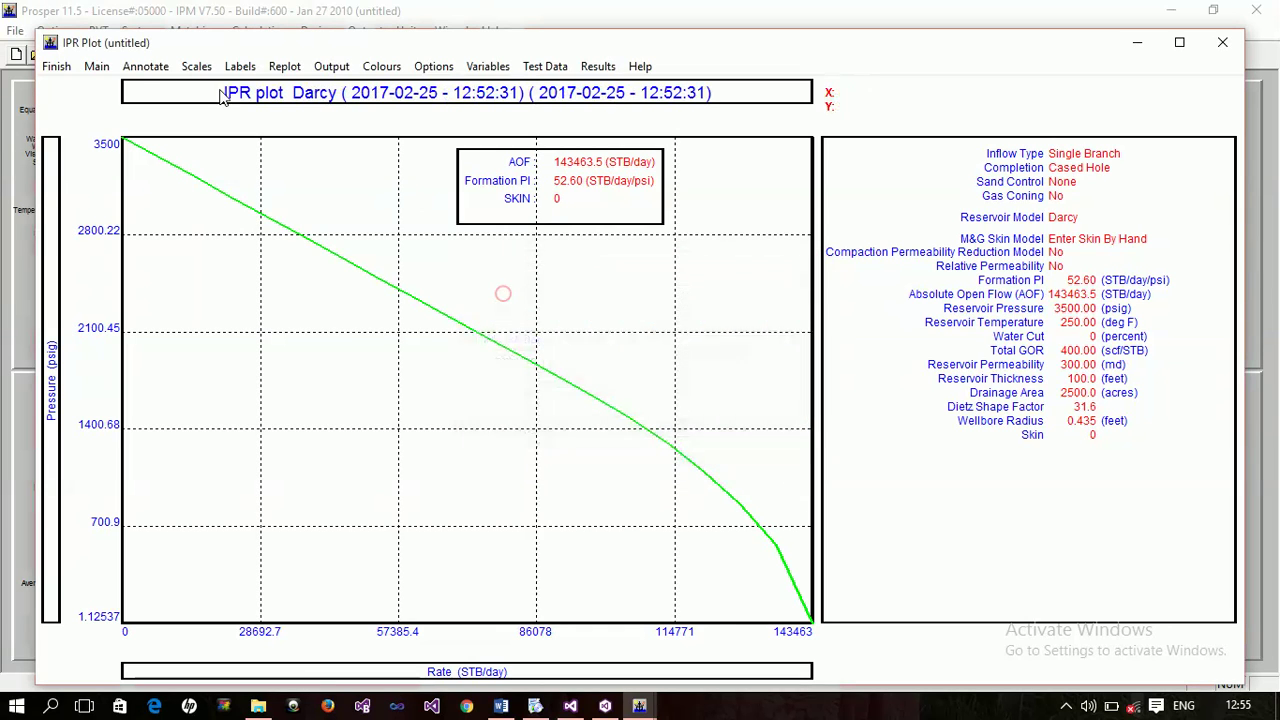
click(57, 66)
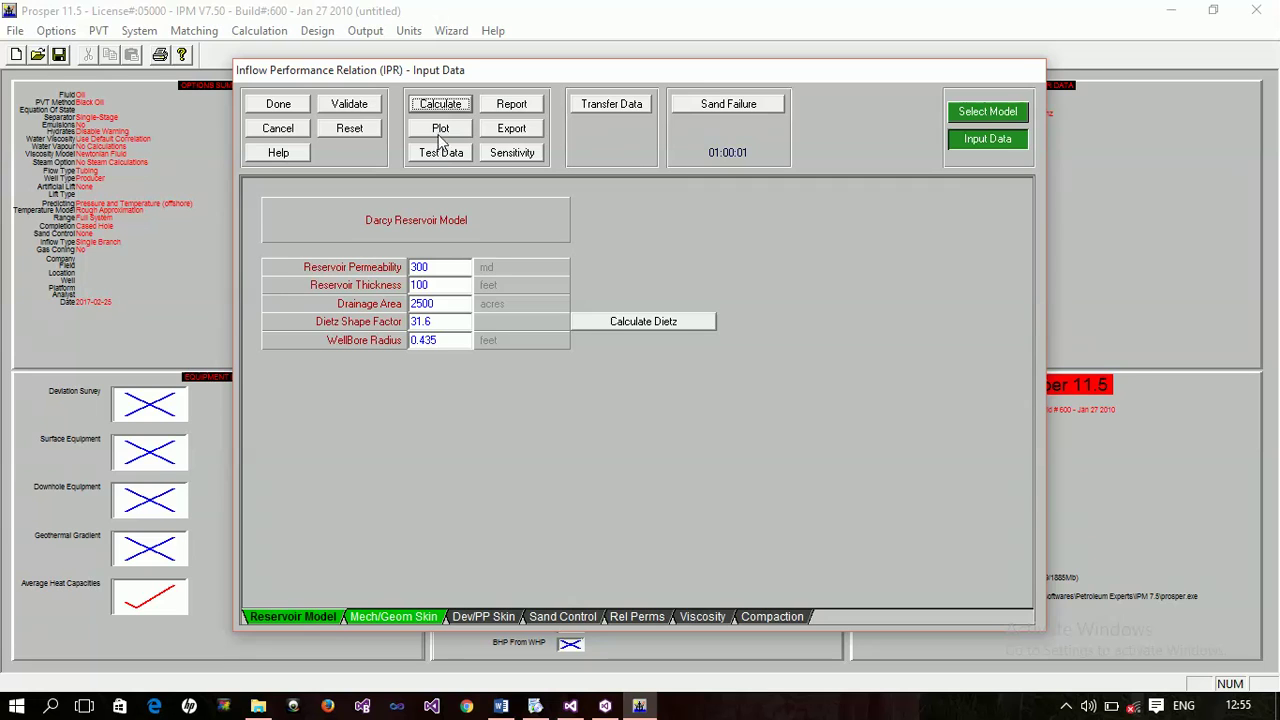
click(293, 104)
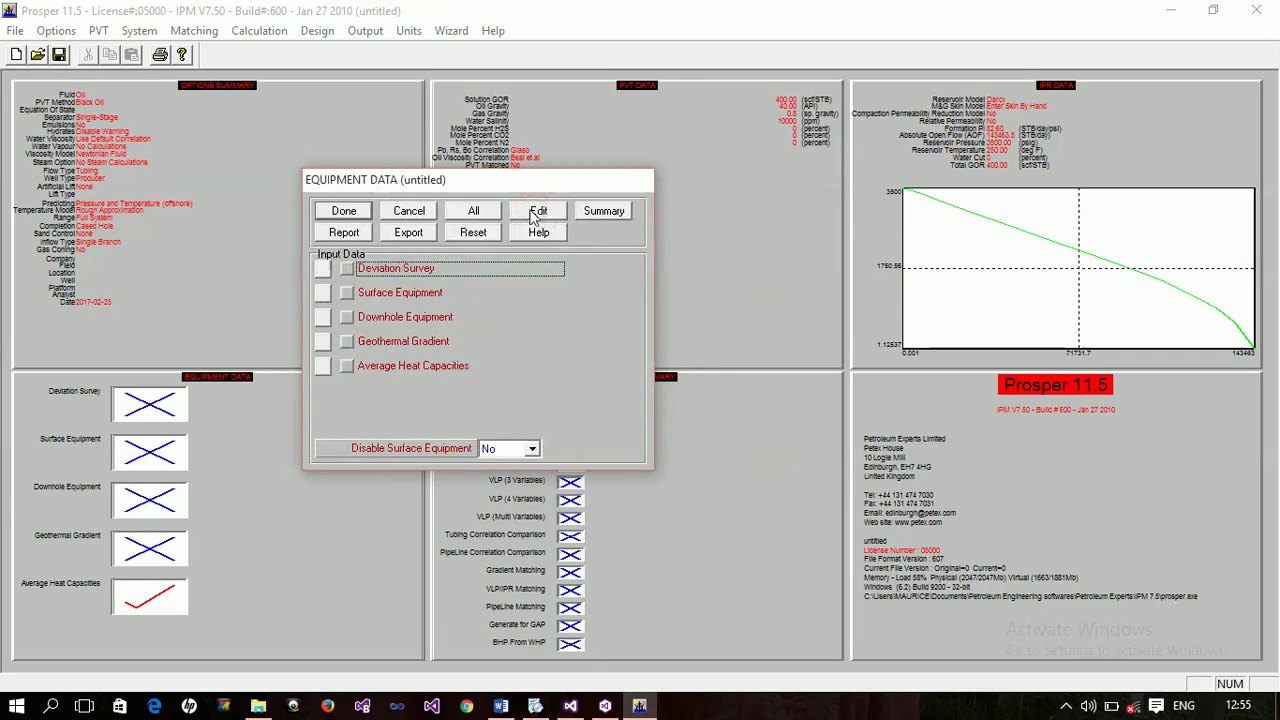
Select all equipment data sections except Surface Equipment and start editing them.
click(482, 214)
click(374, 295)
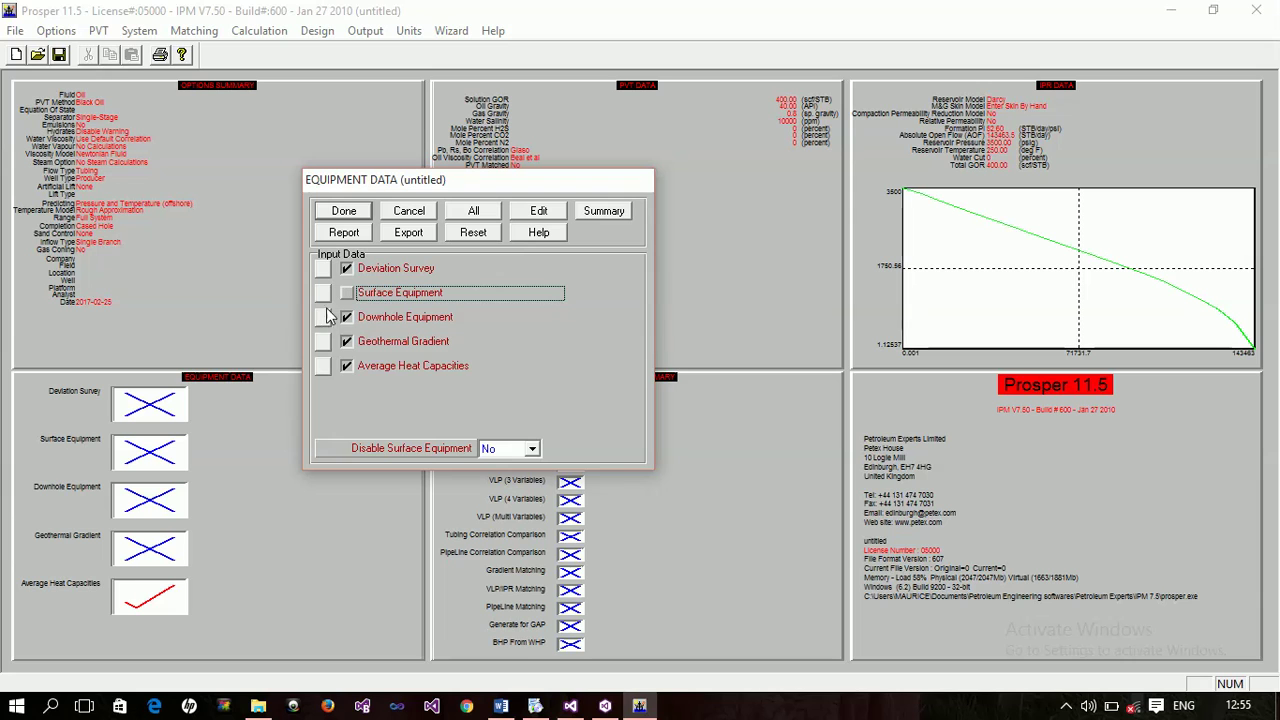
click(539, 214)
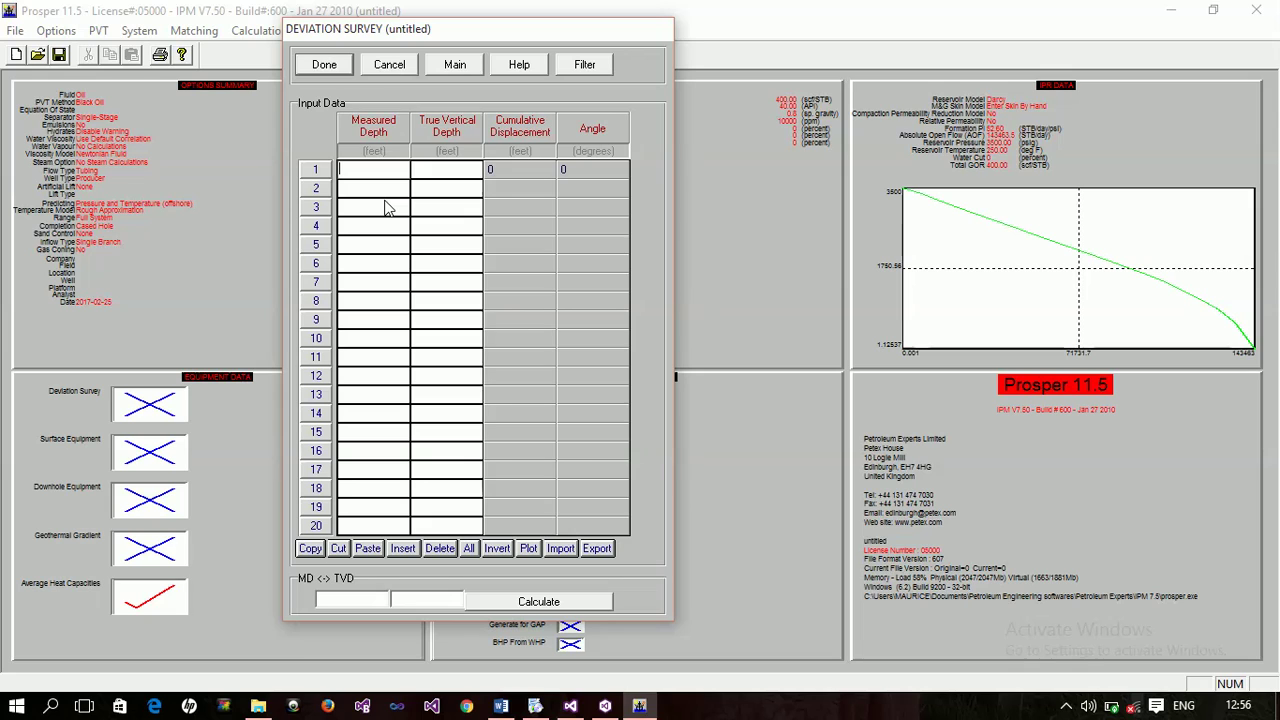
Enter a vertical deviation survey with measured and true vertical depths of 0 feet in row 1 and 12000 feet in row 2.
key(Tab)
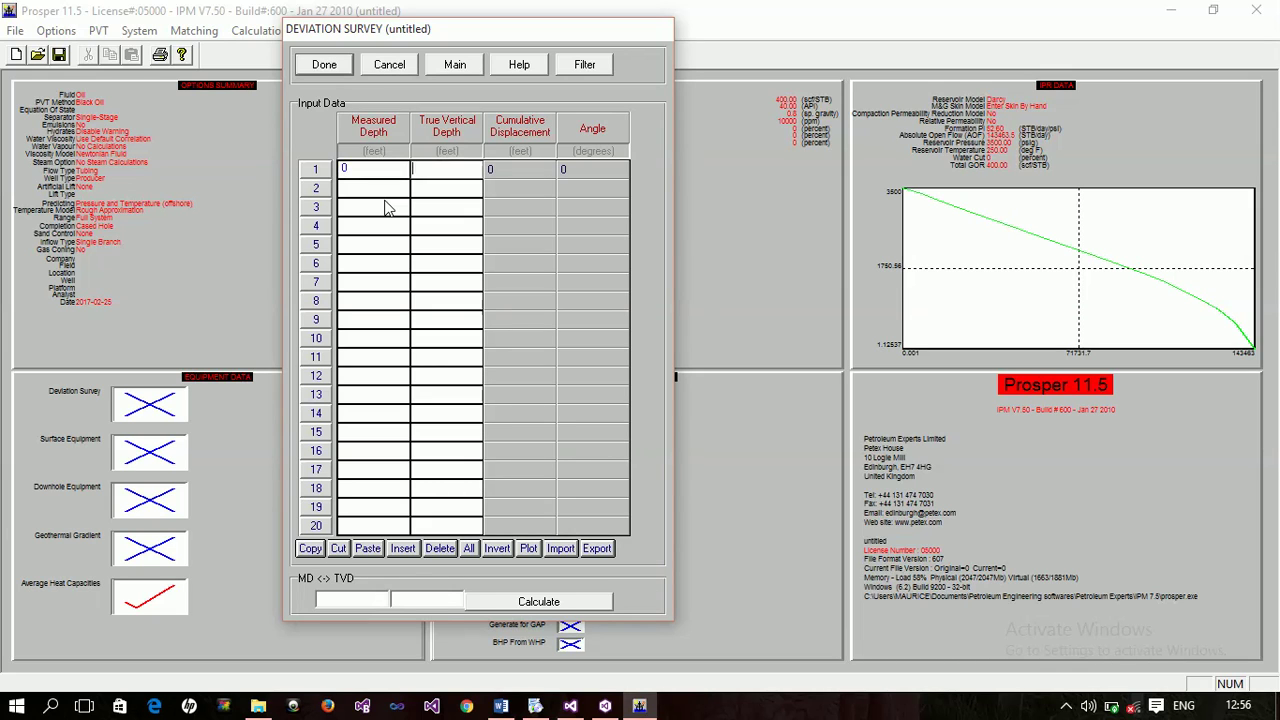
text(0)
key(Tab)
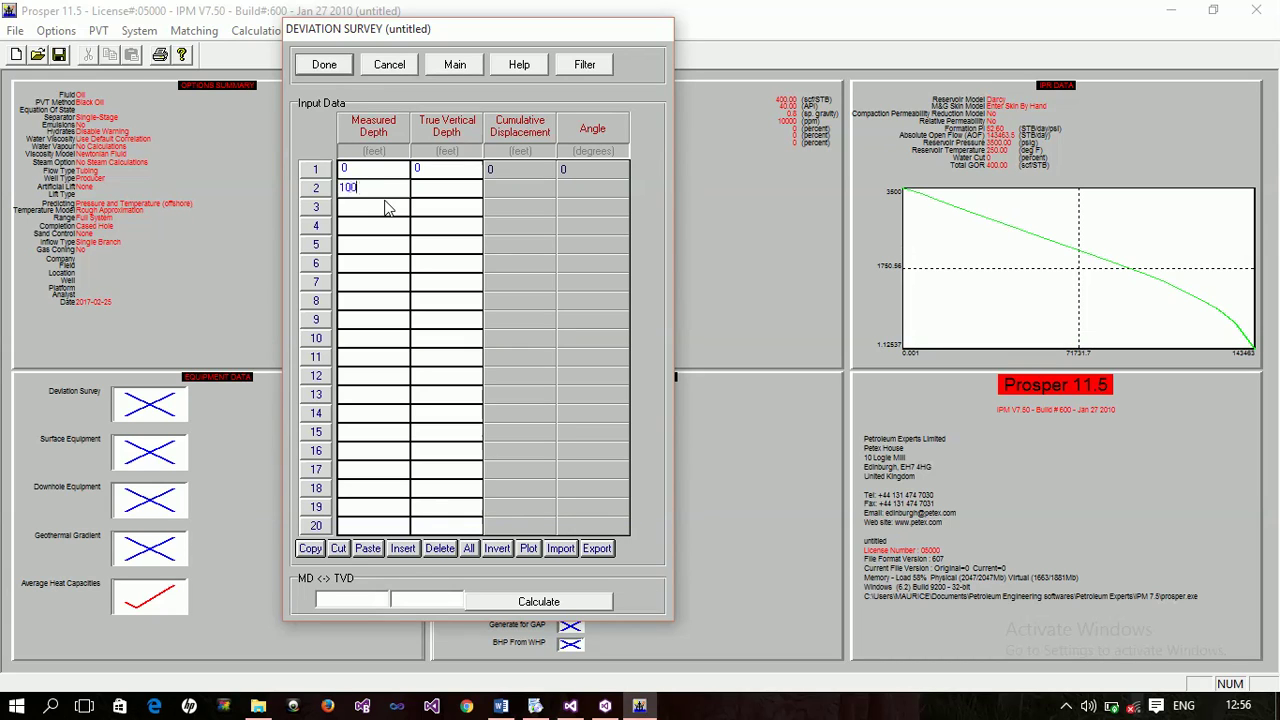
key(BackSpace)
key(BackSpace)
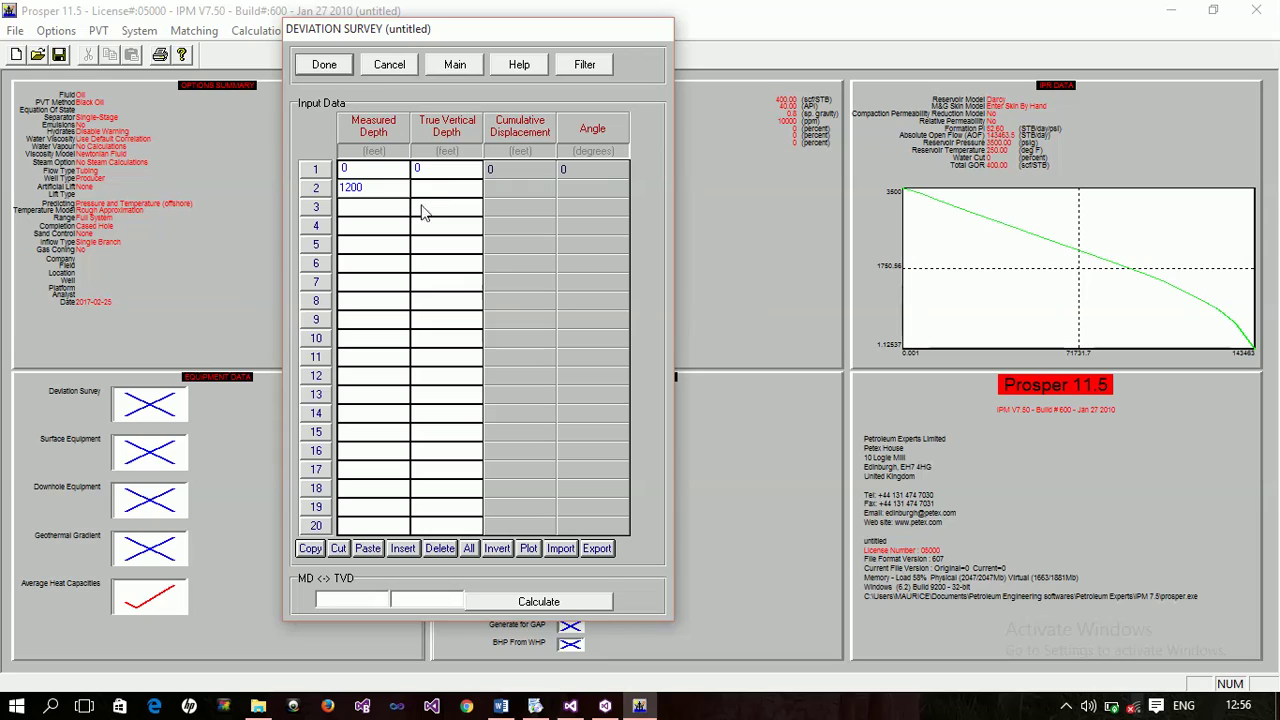
click(452, 188)
text(12000)
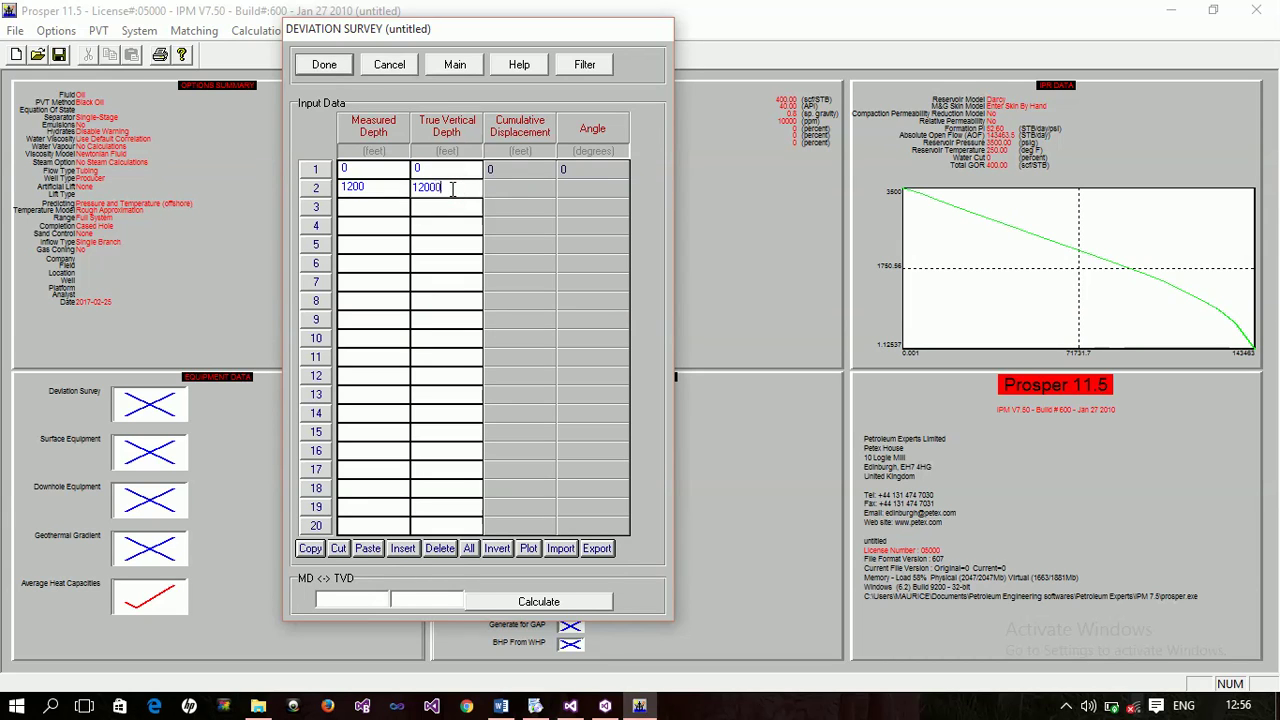
click(380, 190)
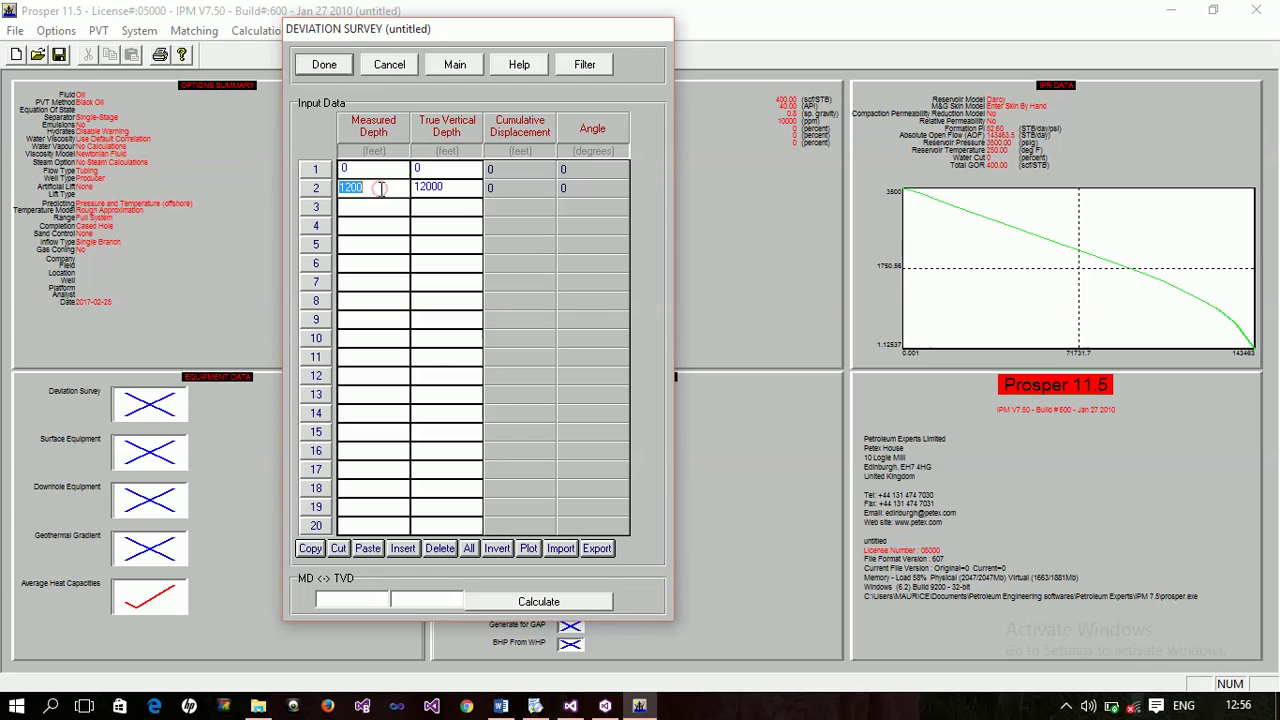
text(12)
Plot the deviation survey to check the well profile, and accept the survey data.
click(528, 549)
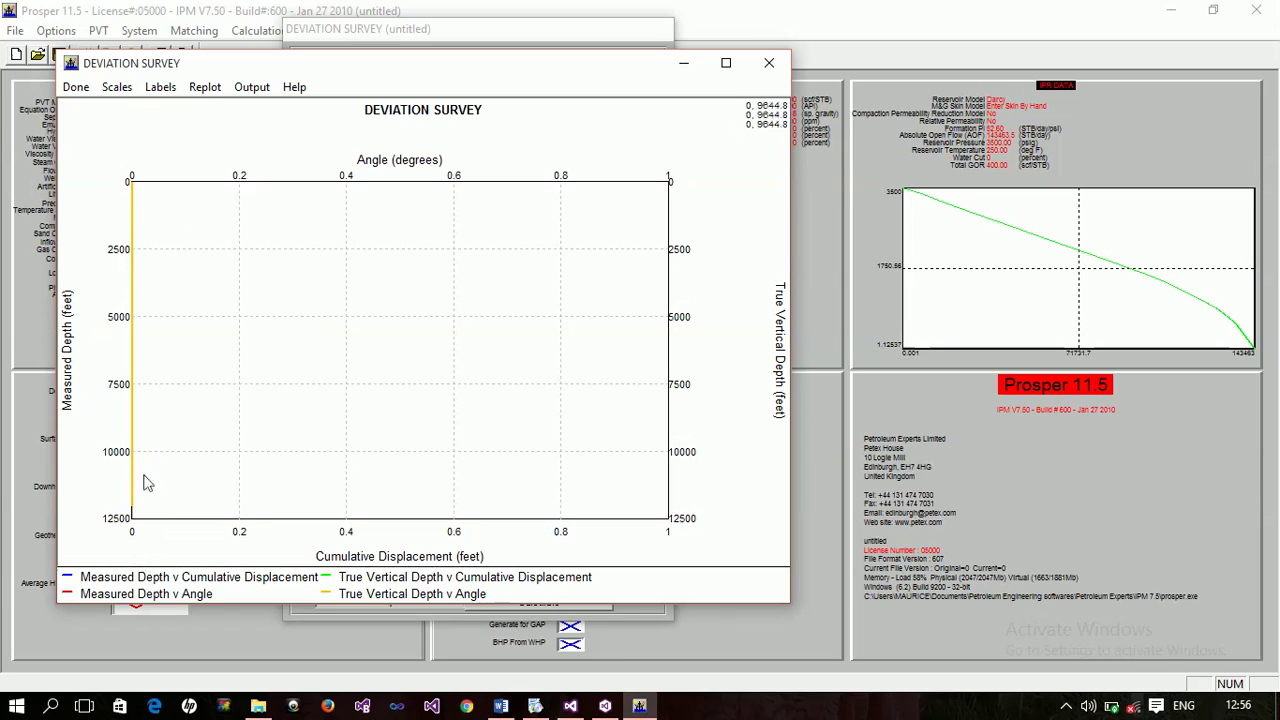
click(77, 87)
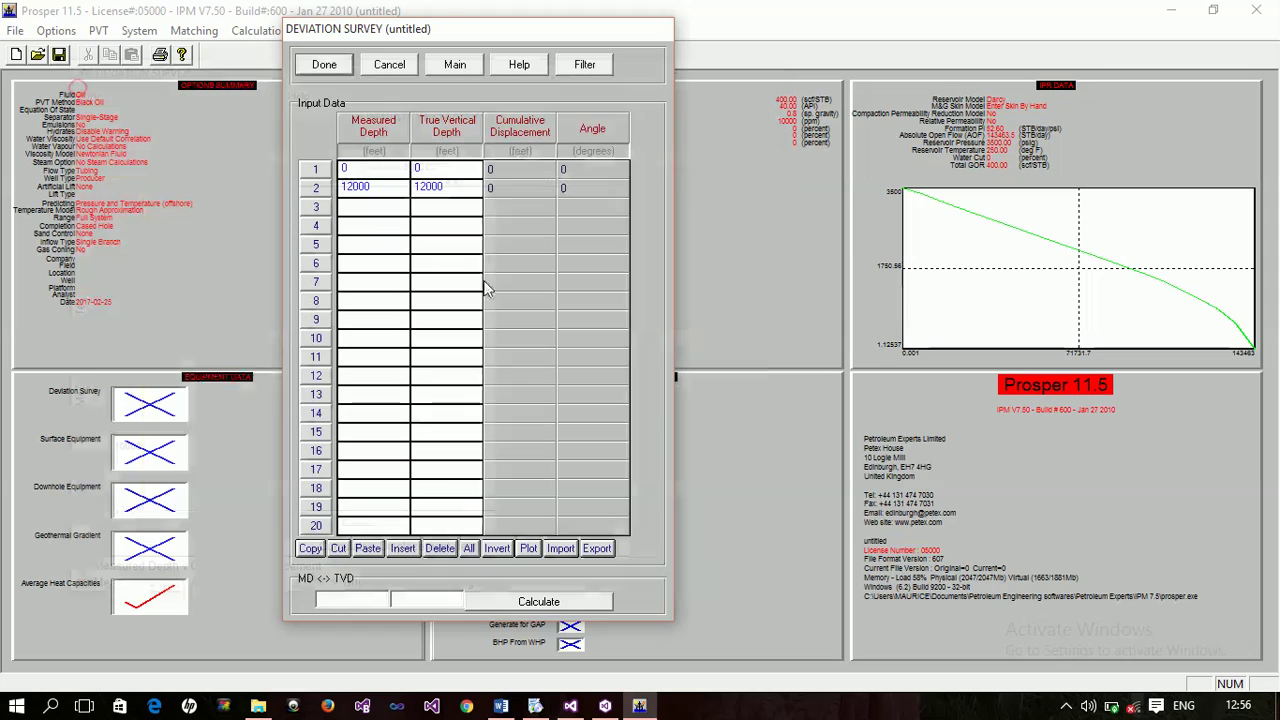
click(325, 66)
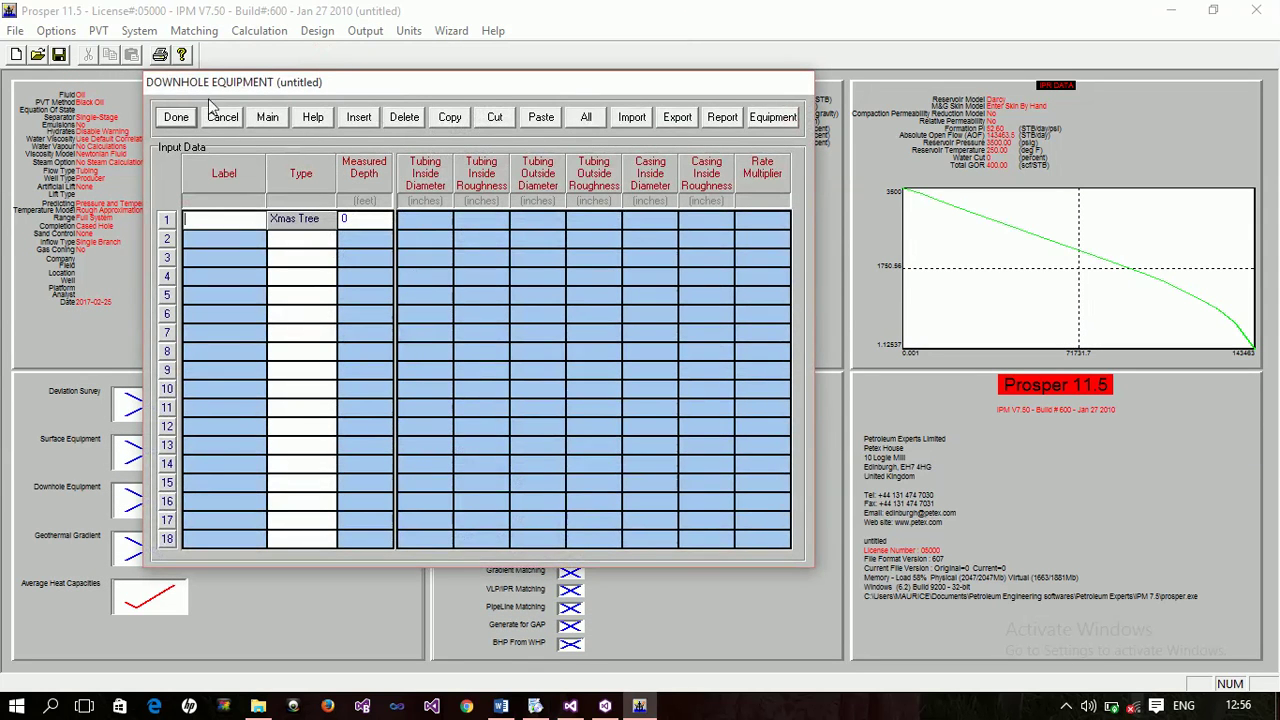
Set the downhole equipment type to Casing in row 2 and Tubing in row 3, below the Xmas Tree.
click(328, 245)
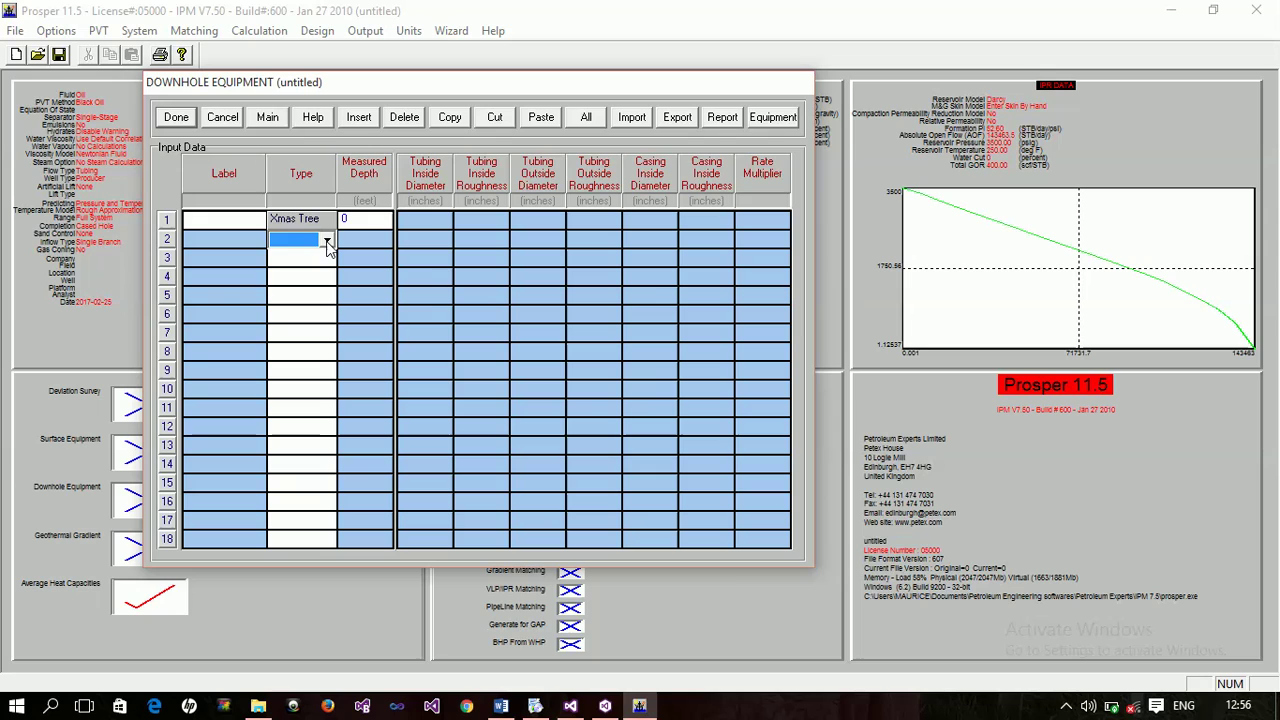
click(328, 241)
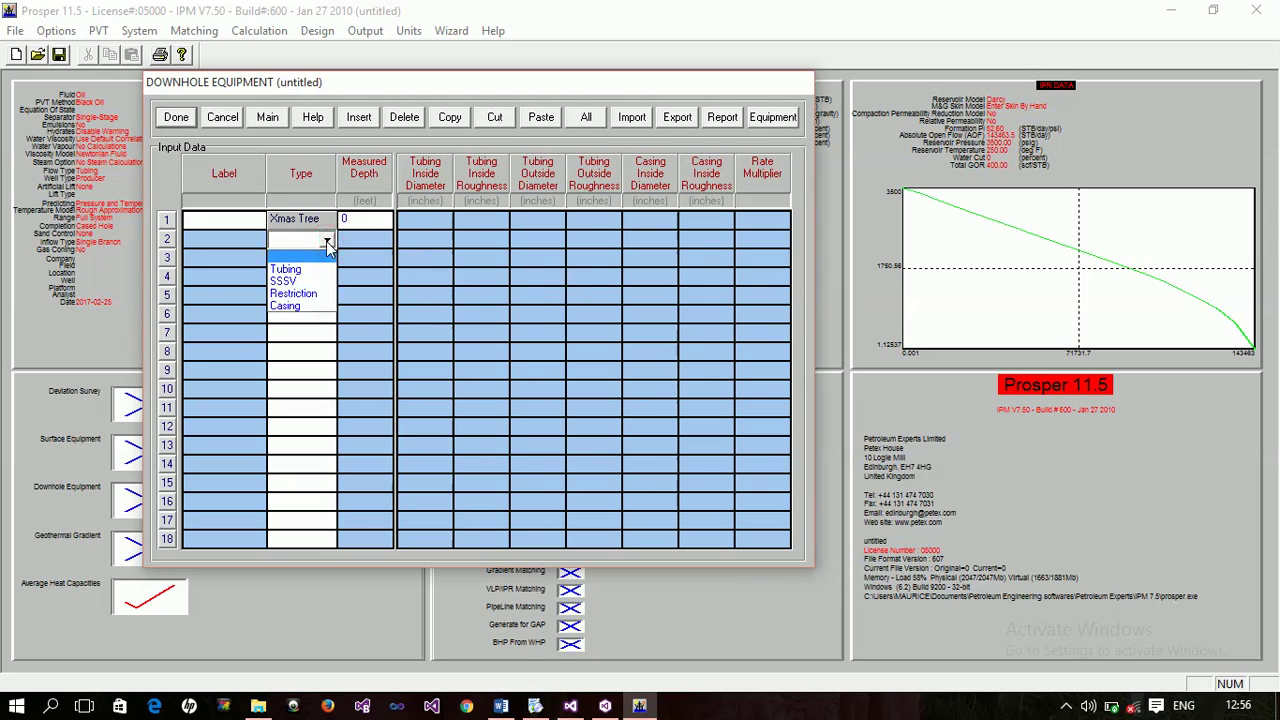
click(305, 318)
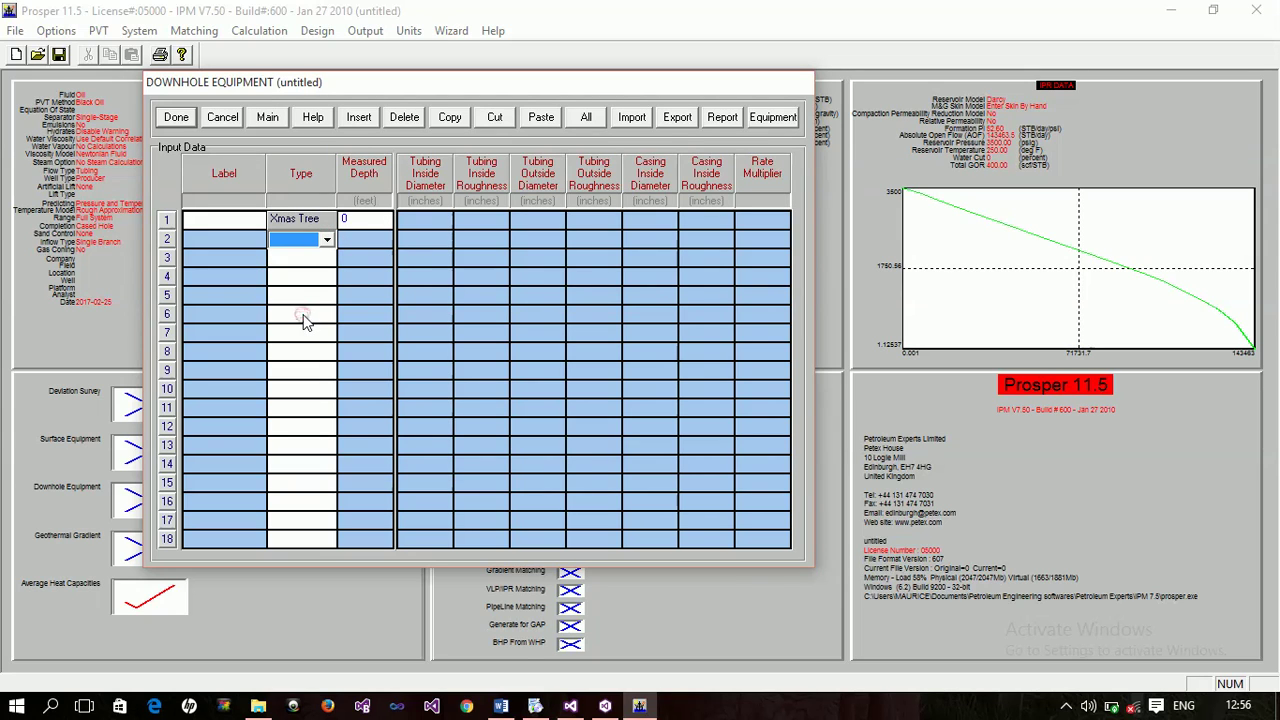
click(327, 241)
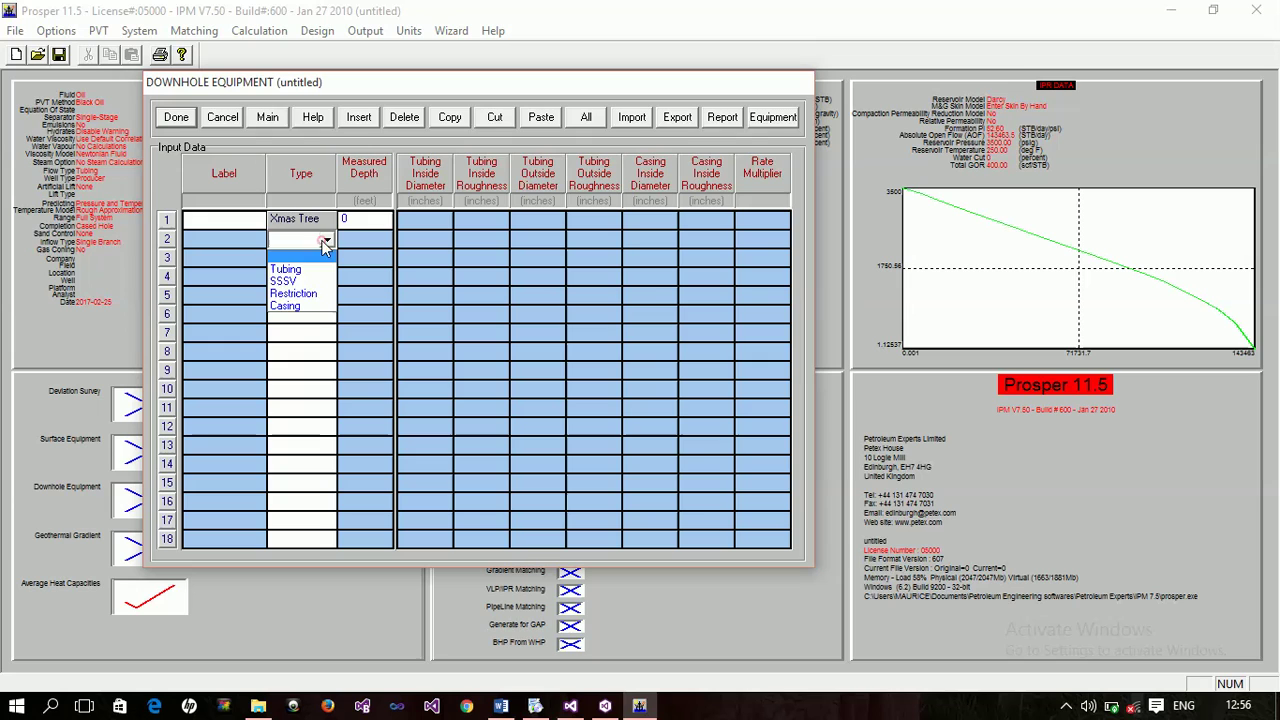
click(296, 304)
click(323, 258)
click(327, 259)
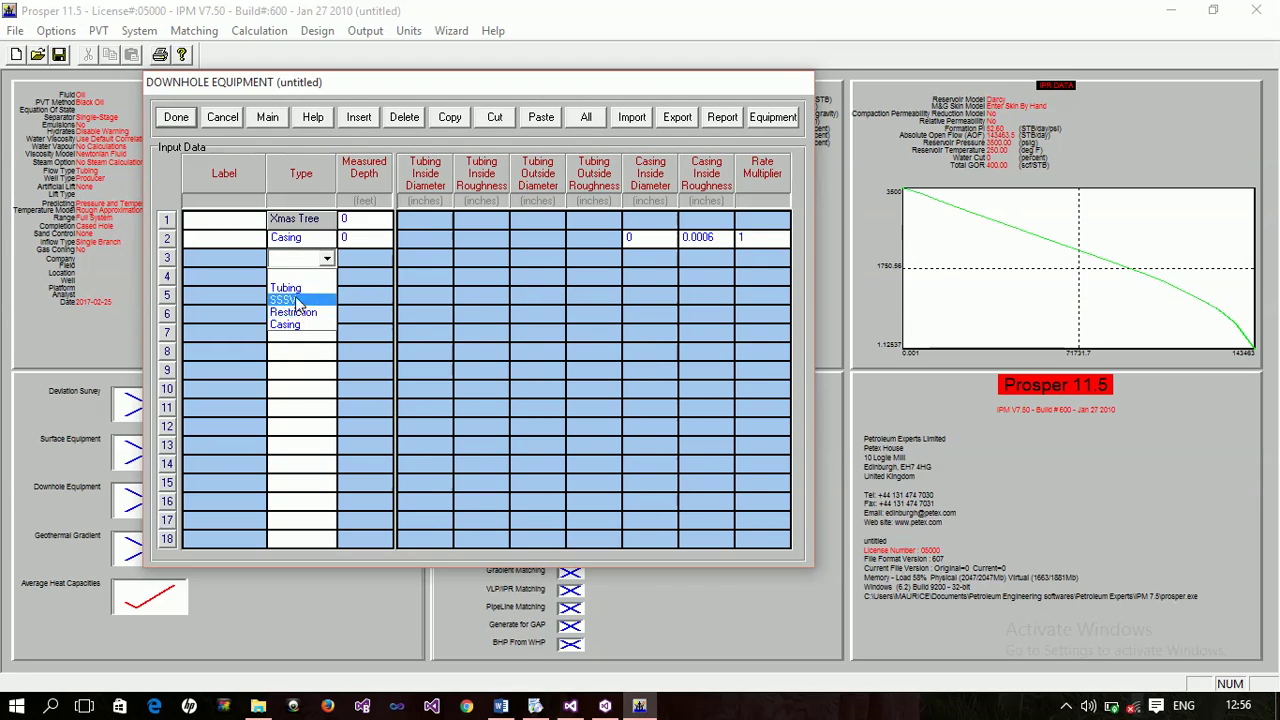
click(293, 288)
click(330, 280)
click(327, 278)
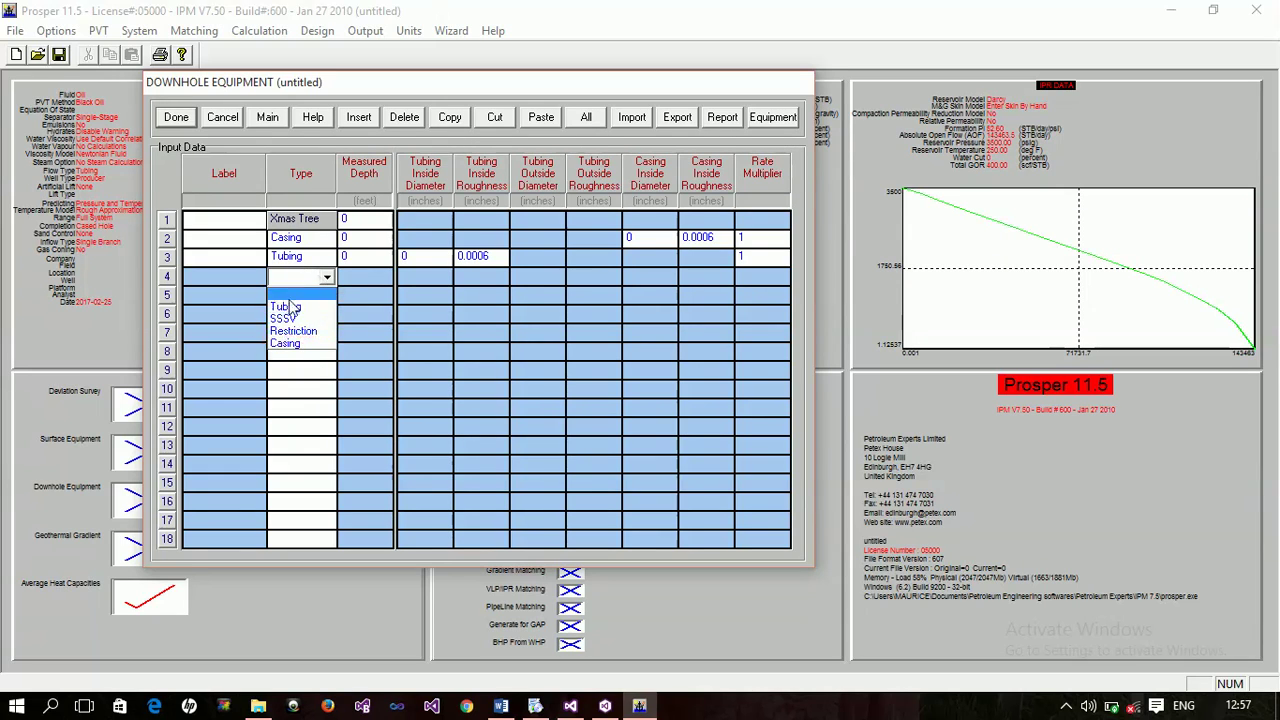
click(314, 248)
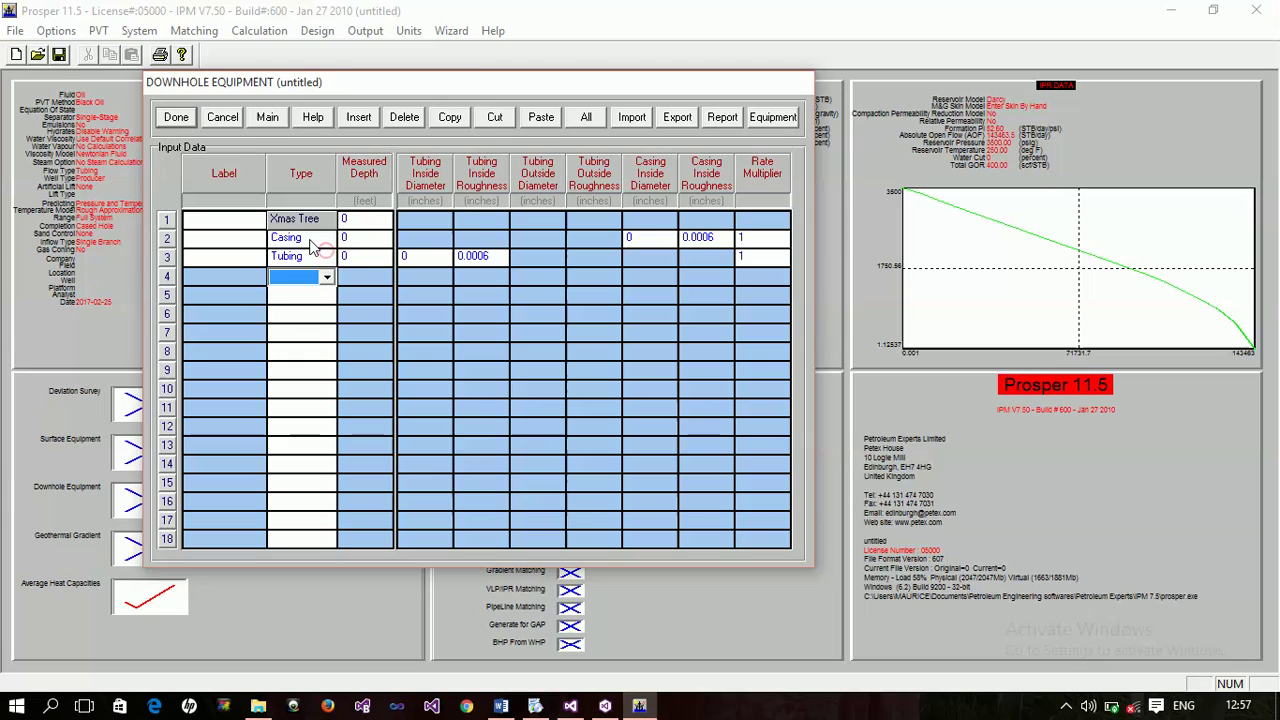
Change the downhole equipment type to Tubing in row 2 and Casing in row 3.
click(364, 238)
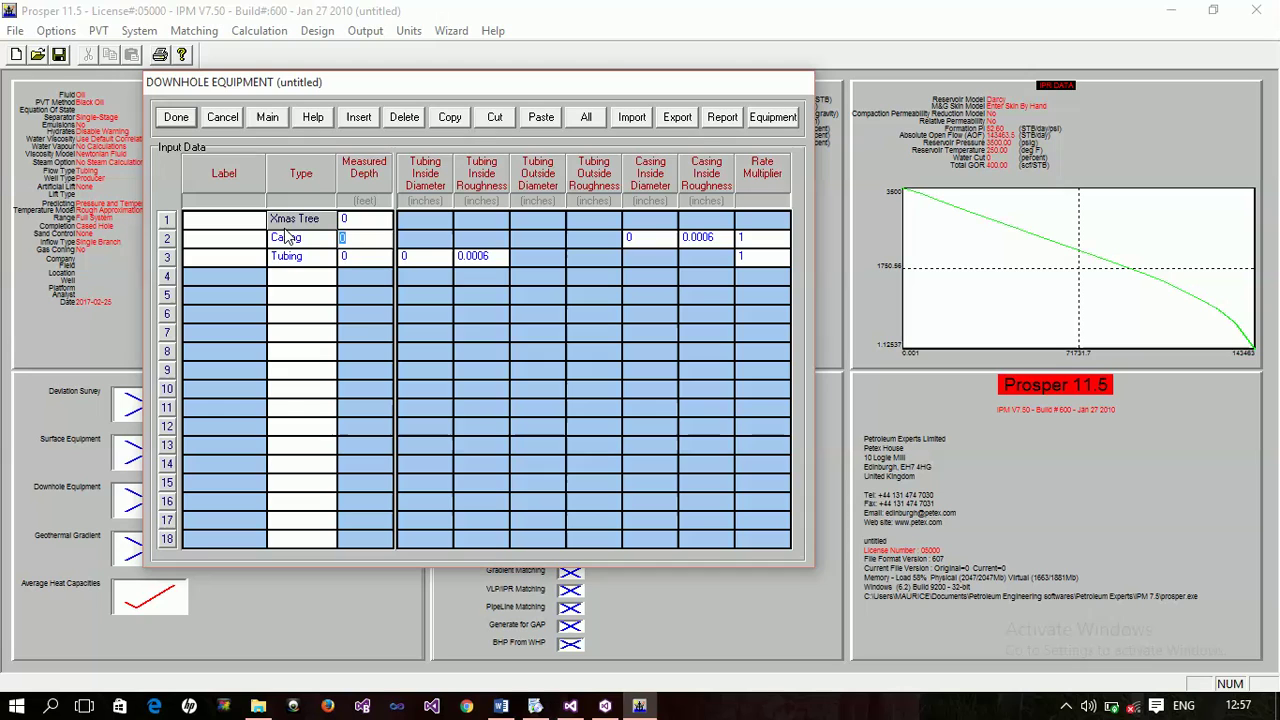
click(325, 238)
click(328, 240)
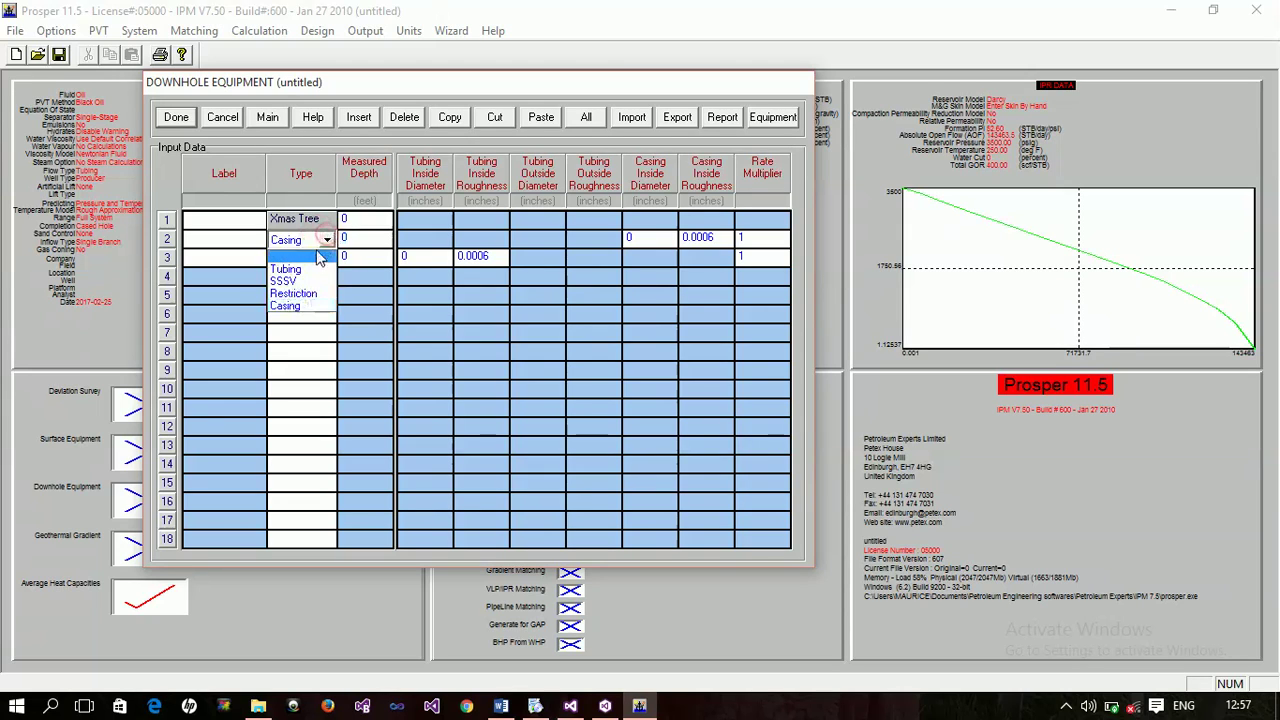
click(313, 272)
click(323, 257)
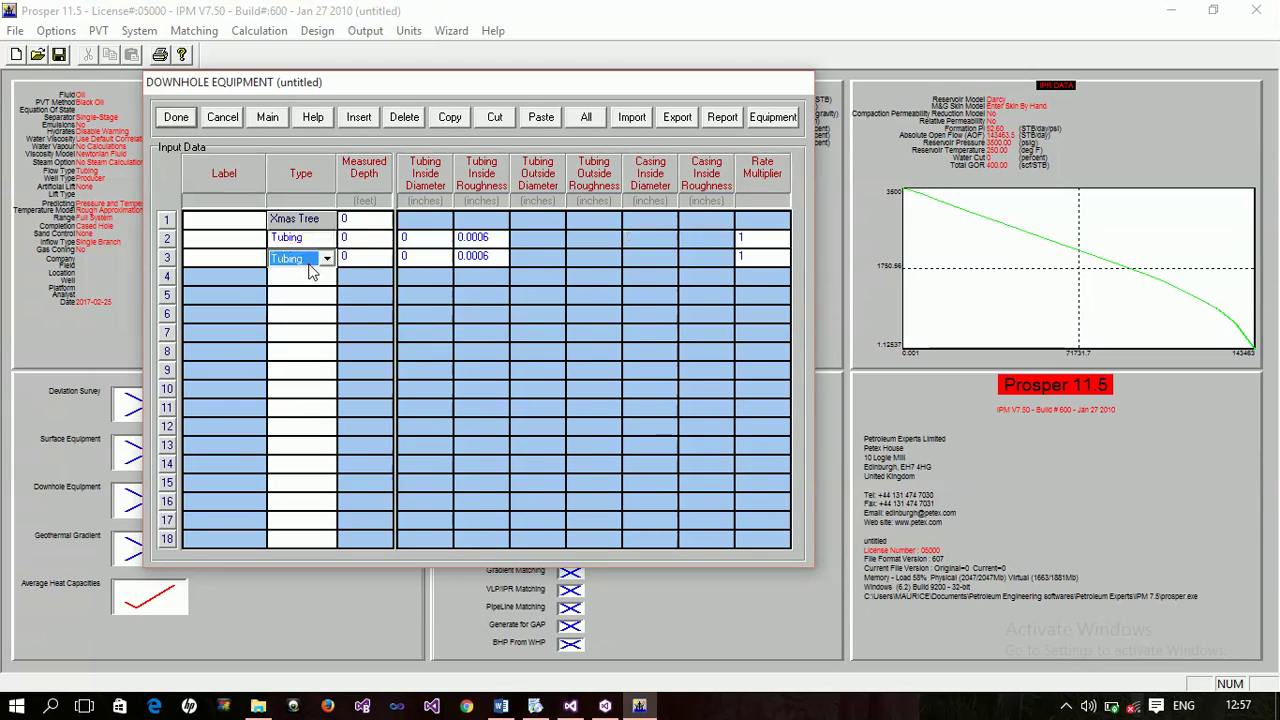
click(327, 259)
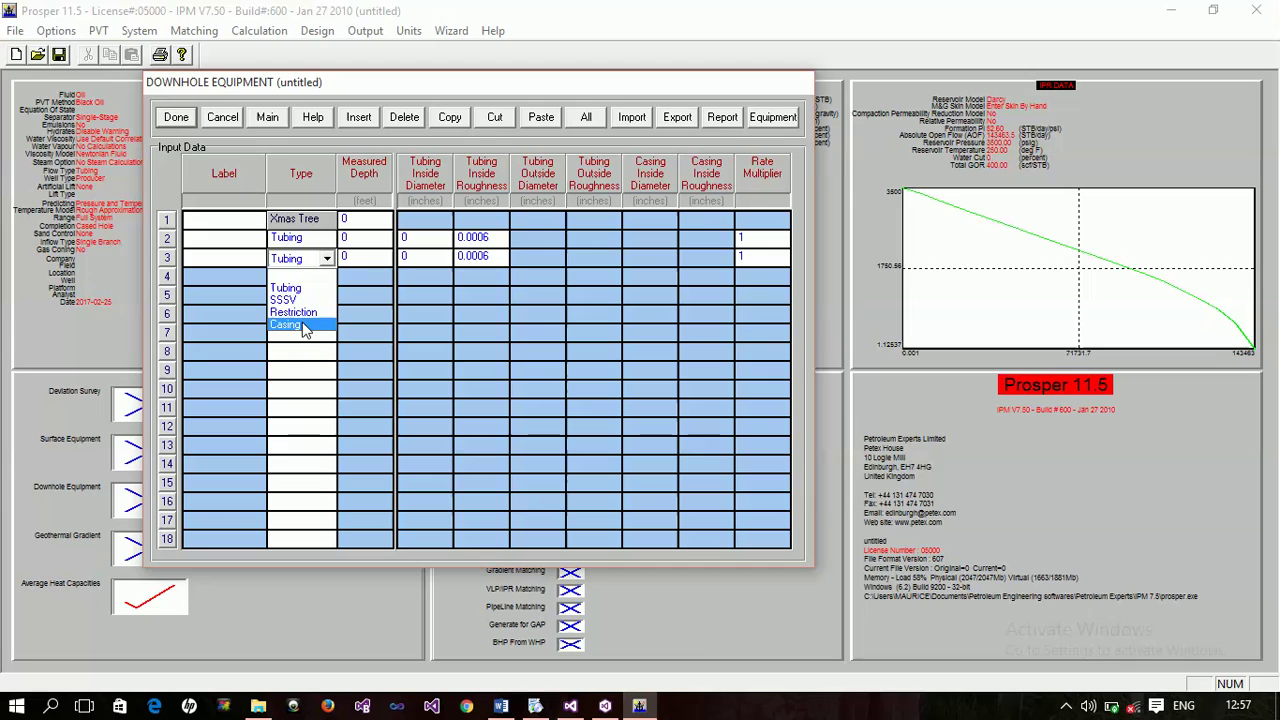
click(300, 324)
click(365, 243)
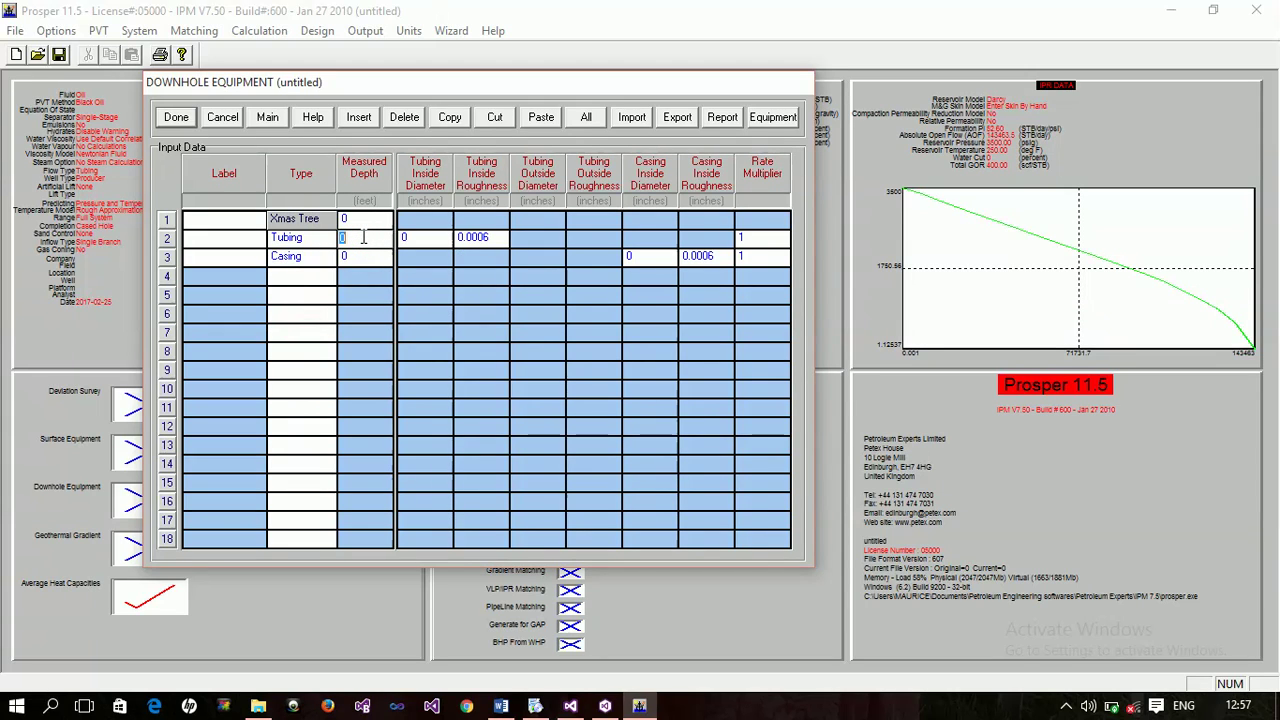
text(3.96)
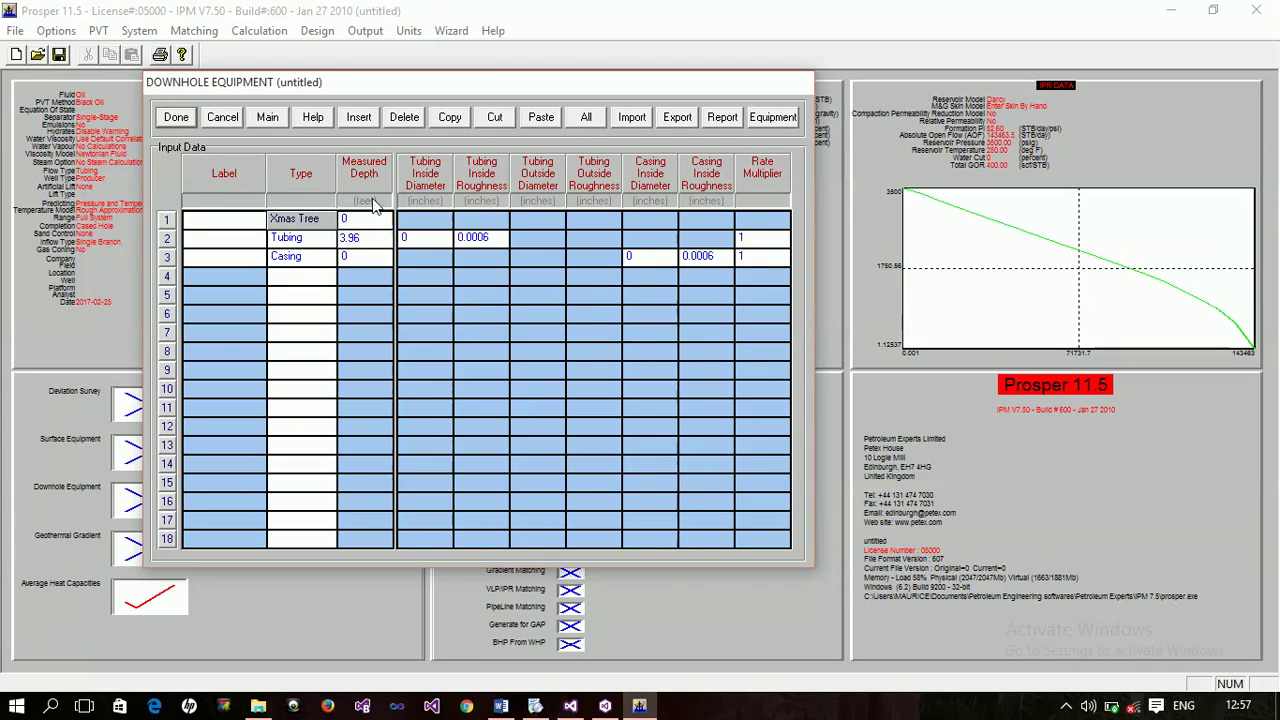
click(355, 256)
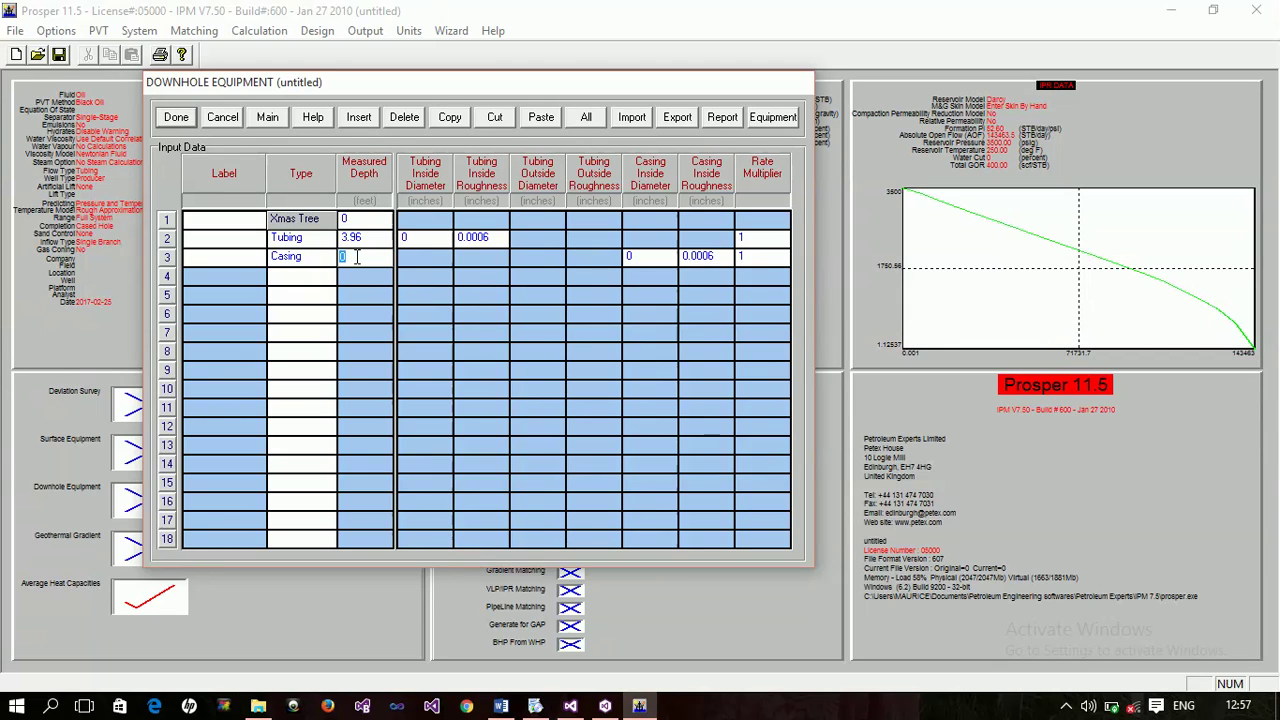
Set the measured depth to 11000 feet for the tubing and 12000 feet for the casing.
click(365, 237)
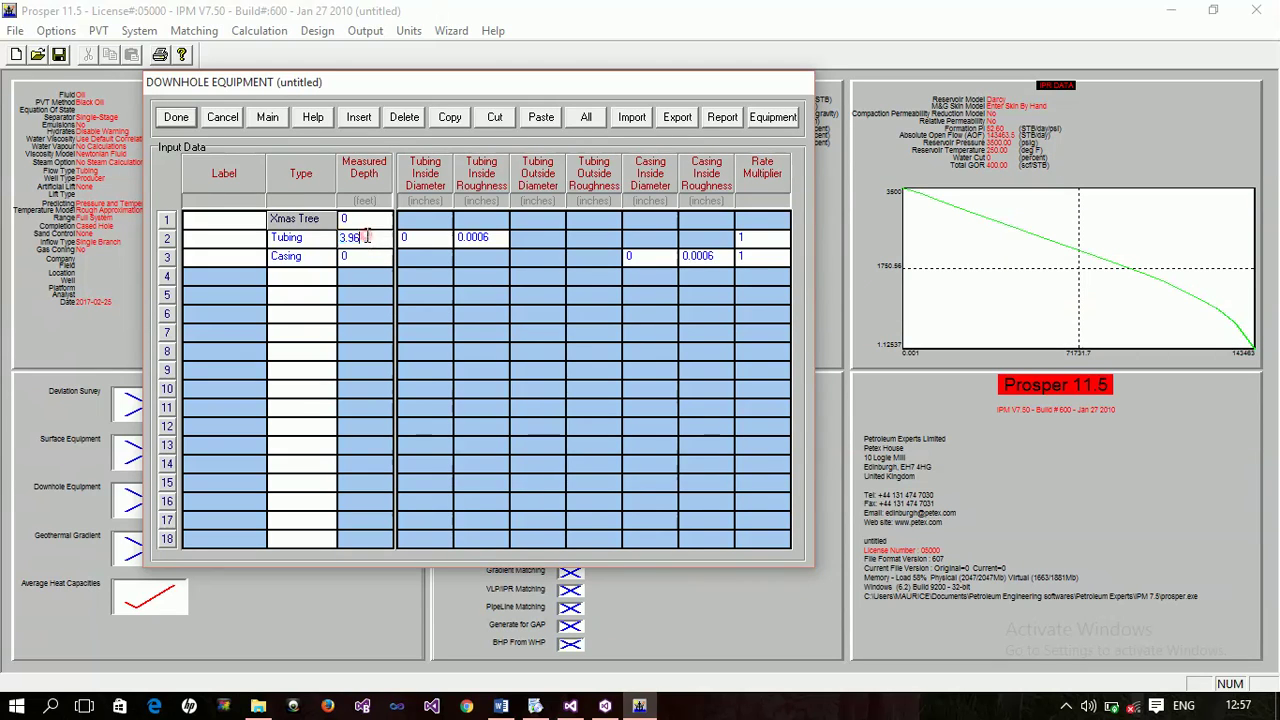
text(3.9)
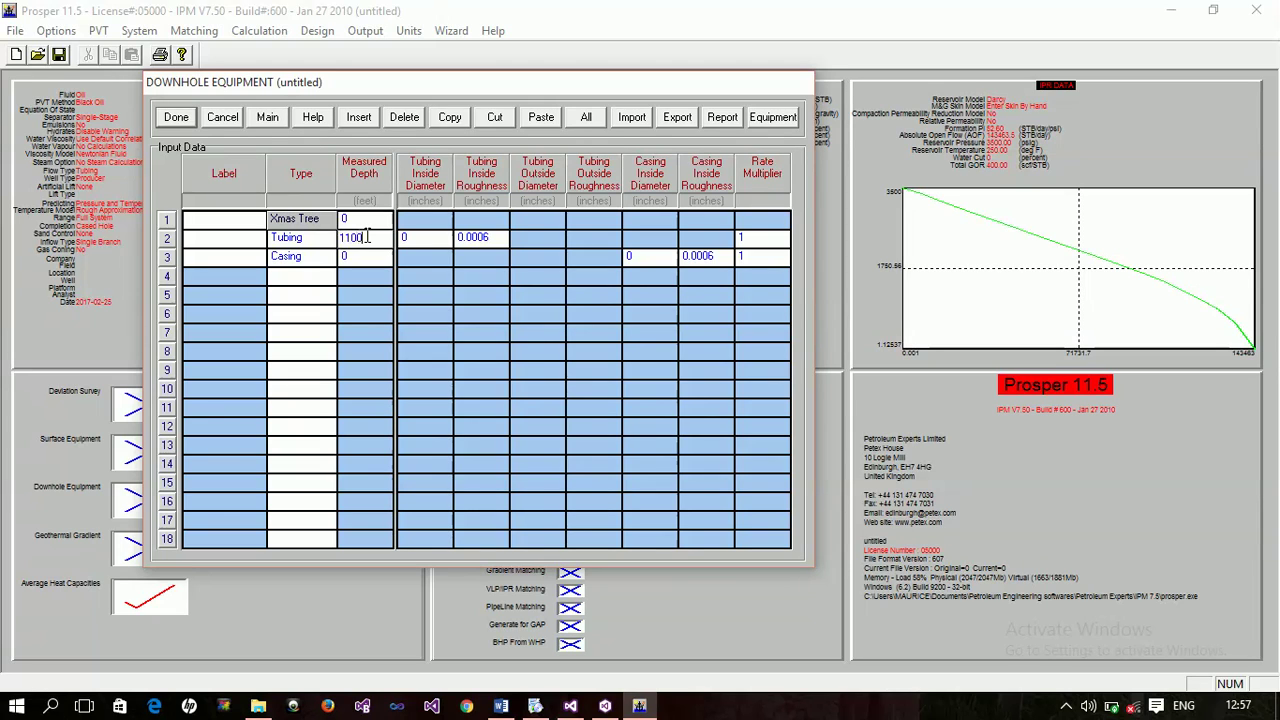
click(365, 256)
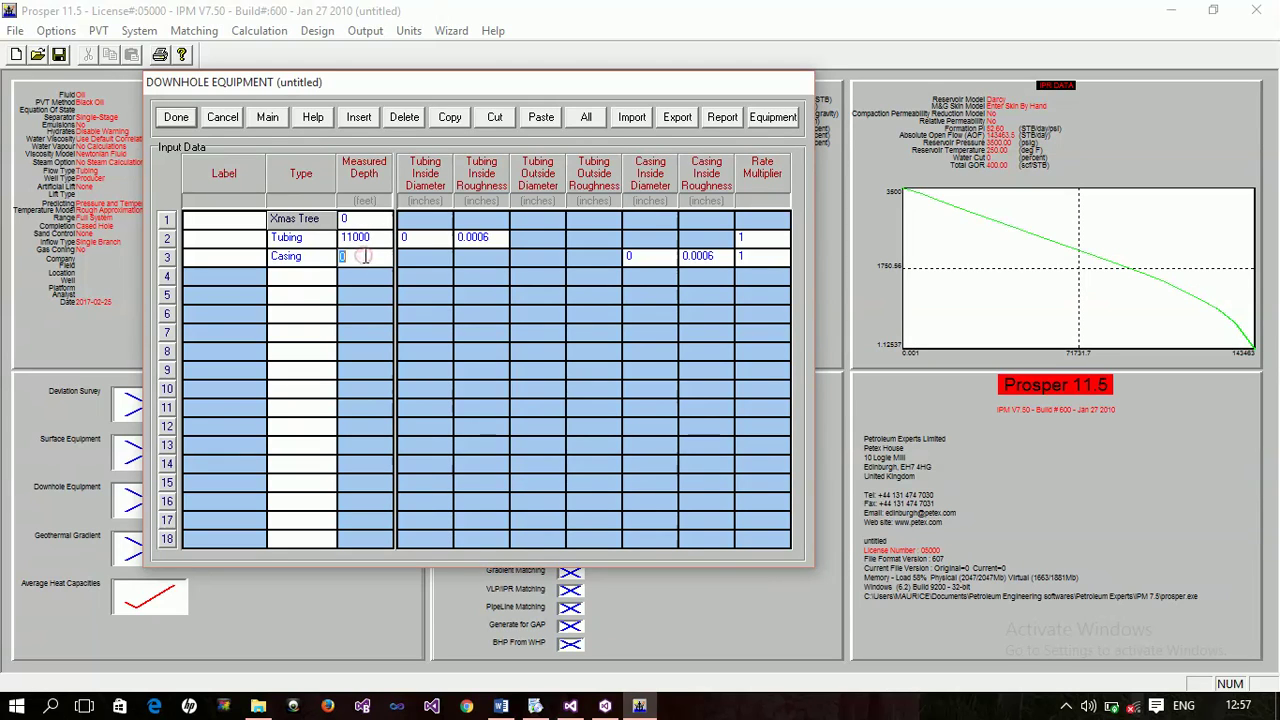
text(12000)
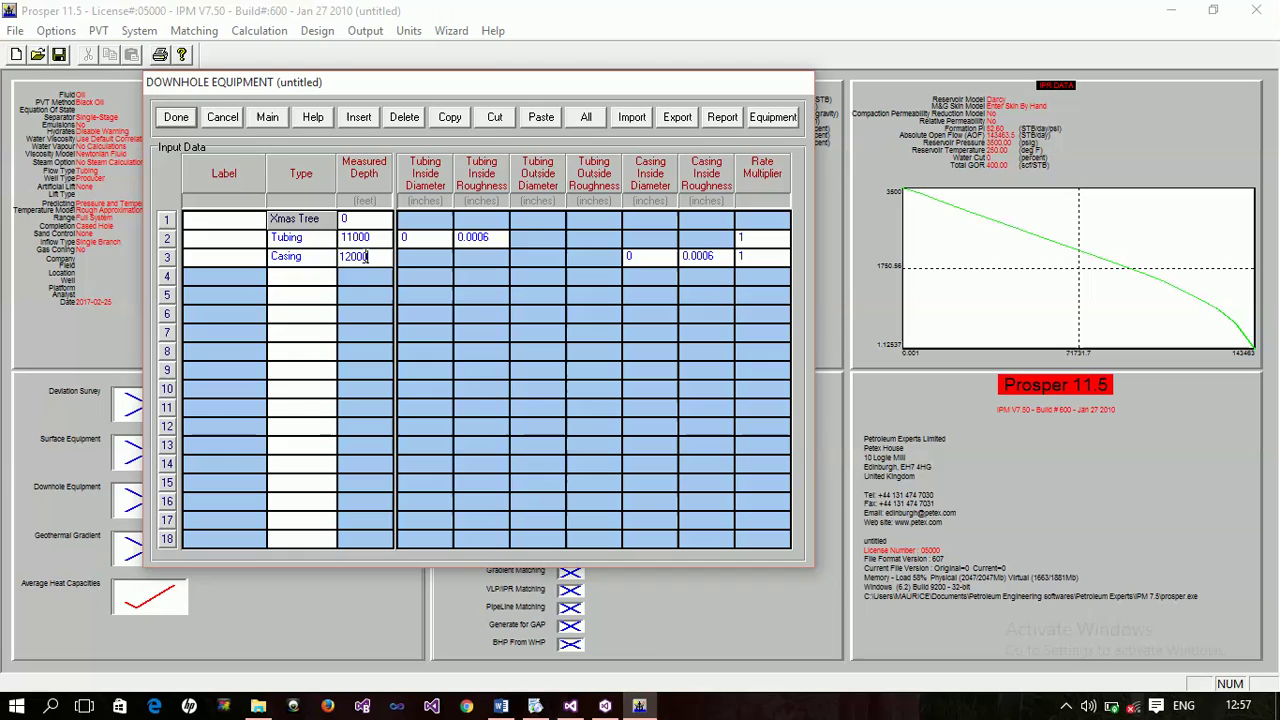
Set the tubing inside diameter to 3.96 inches and the casing inside diameter to 8.3 inches.
click(413, 242)
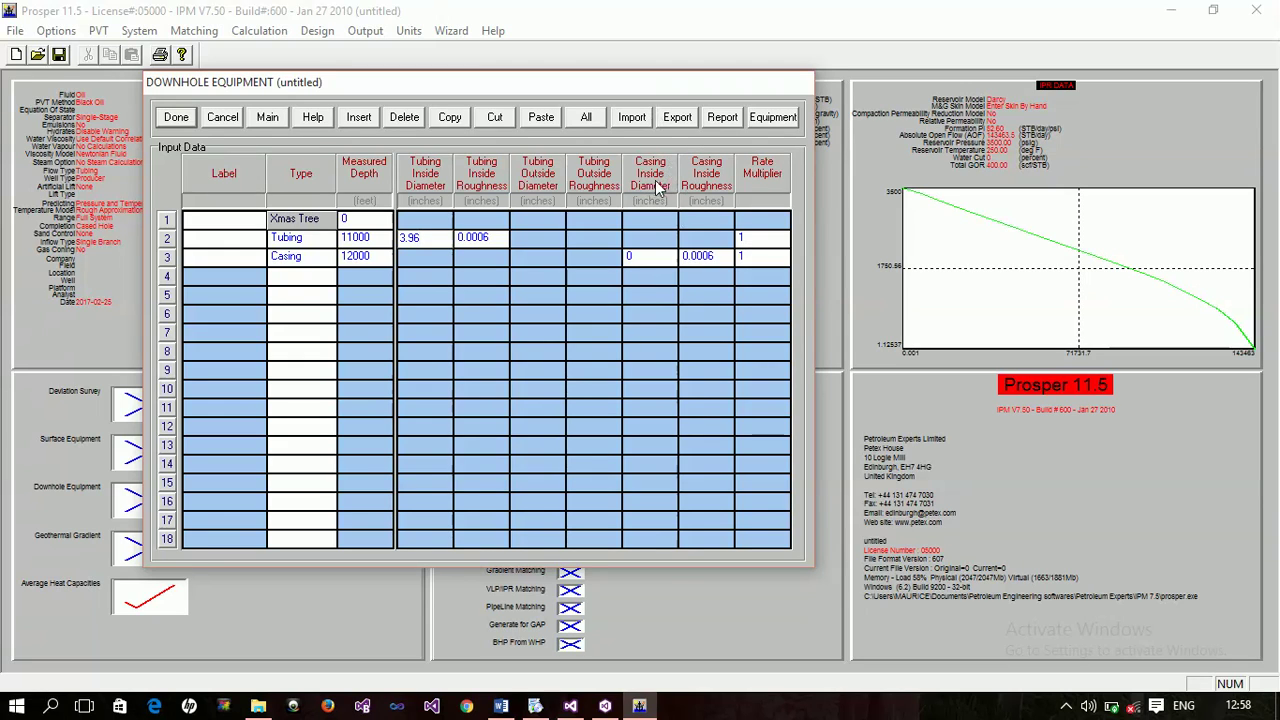
click(656, 259)
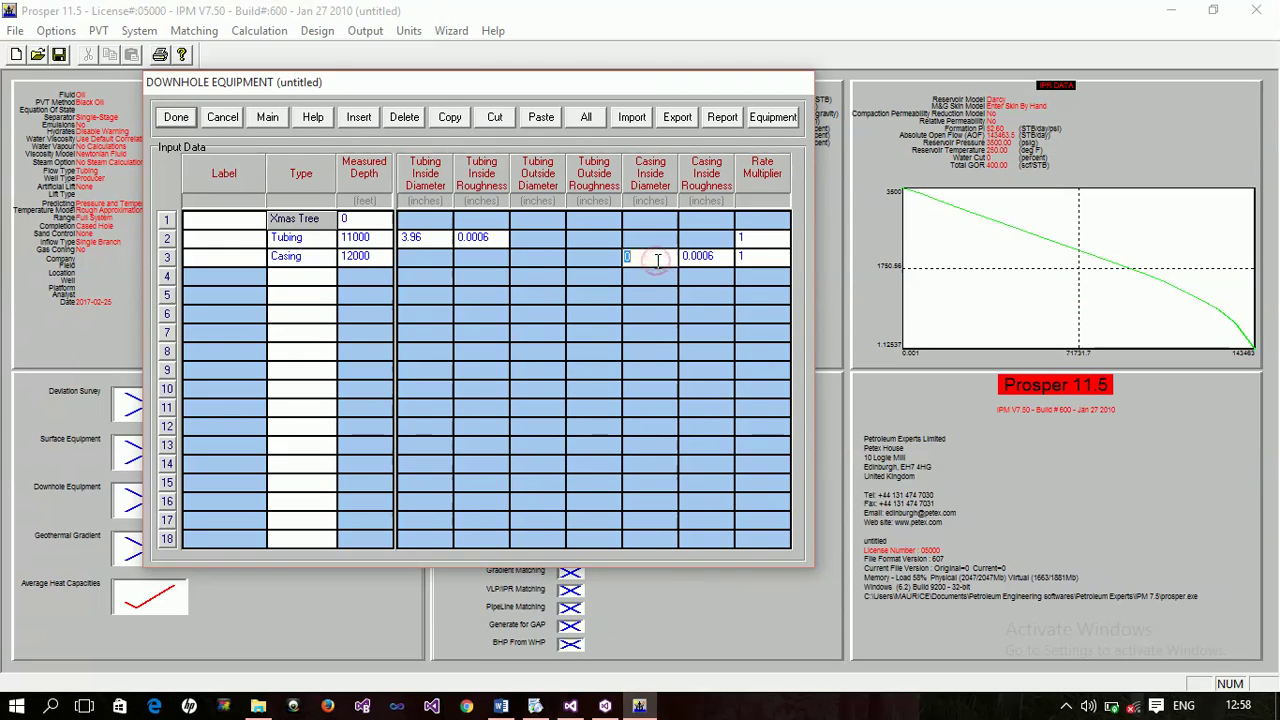
text(8.3)
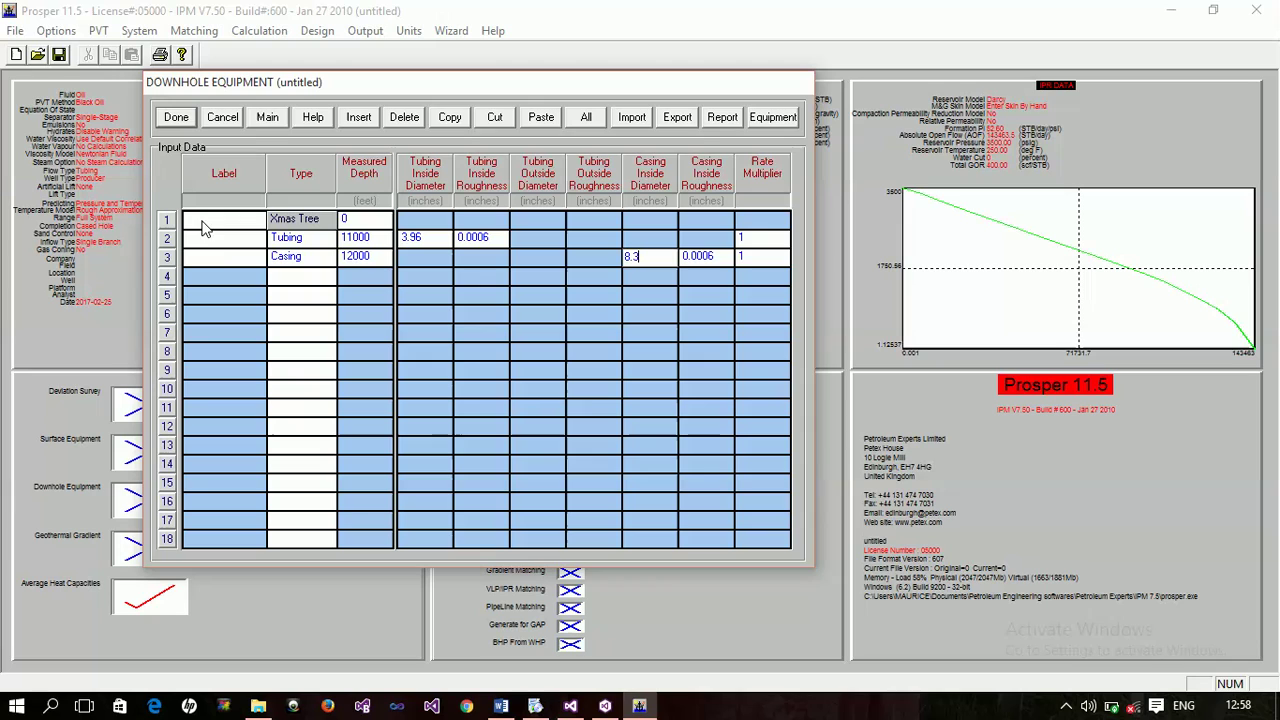
Label the downhole equipment rows Xmas tree, Tubing and Casing to match their types, and accept the downhole equipment data.
click(217, 260)
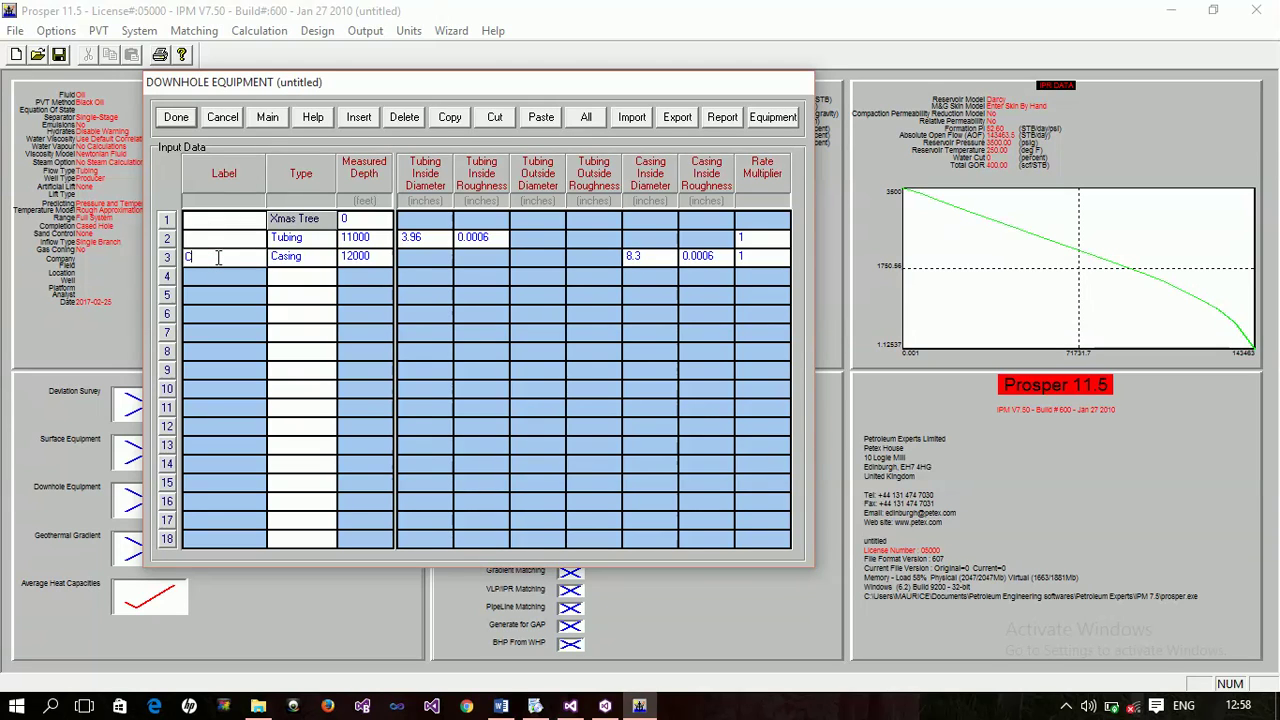
text(Casing)
click(207, 237)
text(tubing)
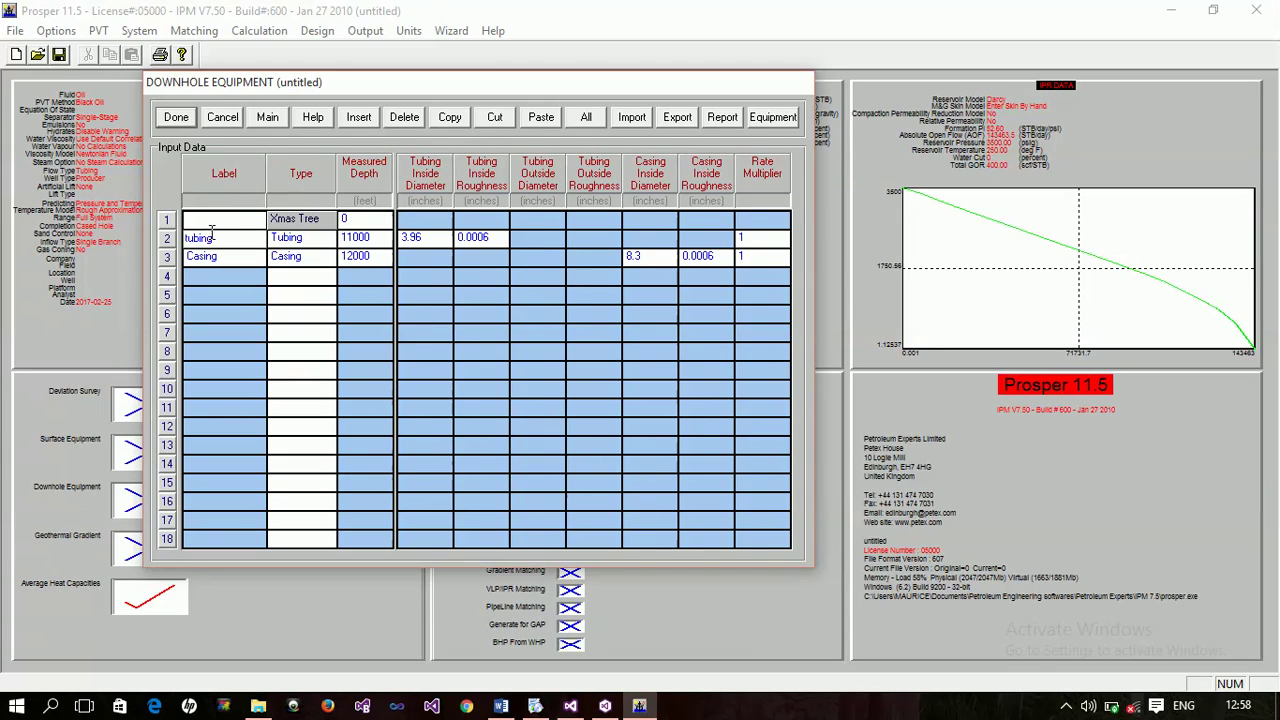
click(199, 214)
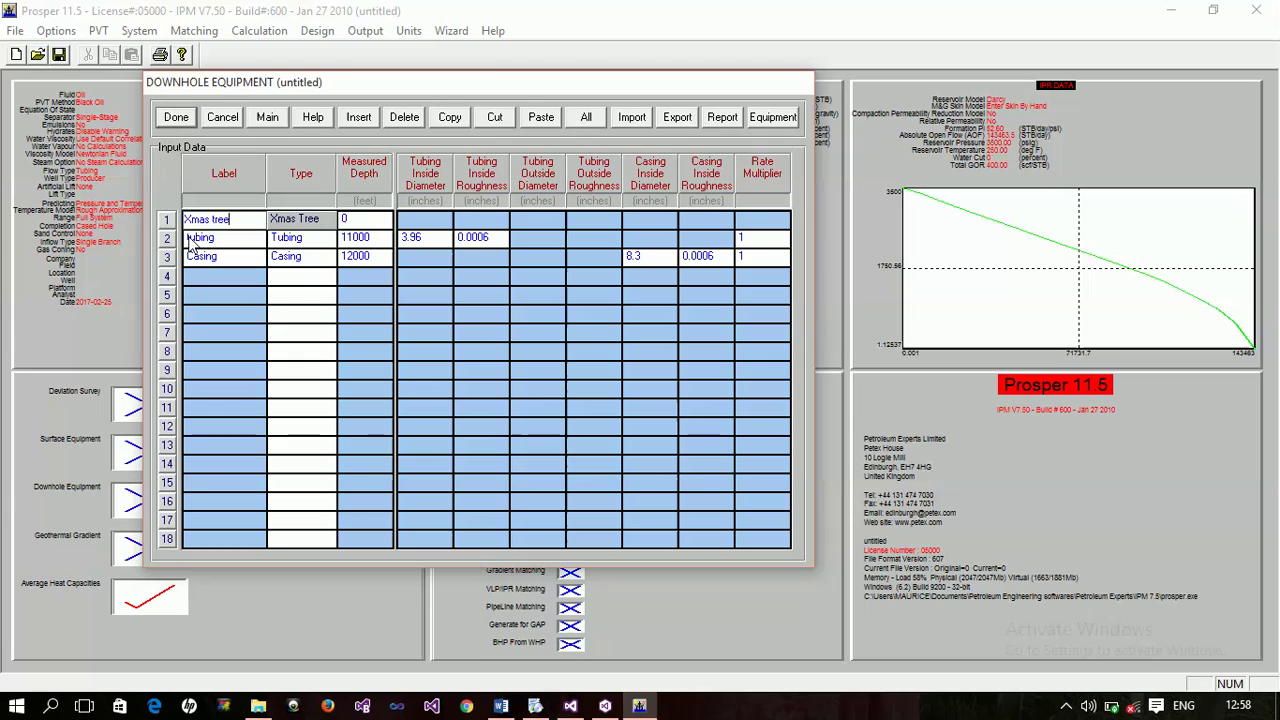
double_click(190, 238)
text(Tubi)
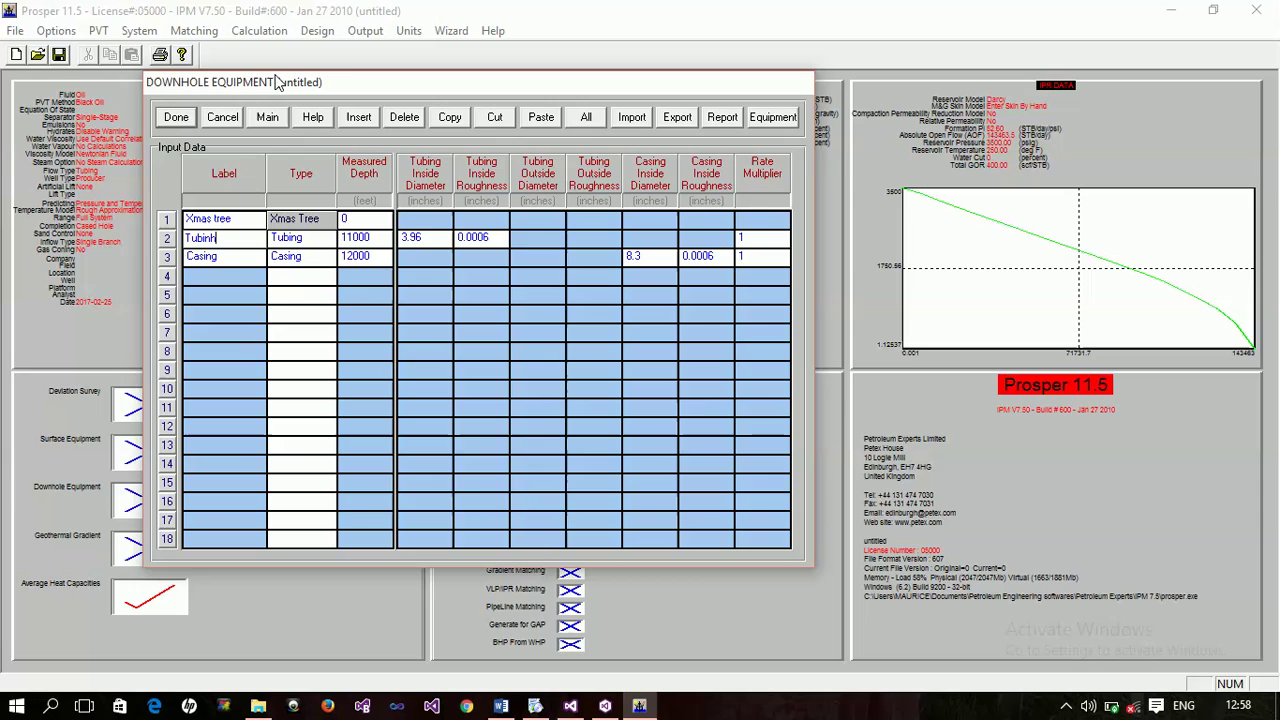
drag(278, 82, 230, 85)
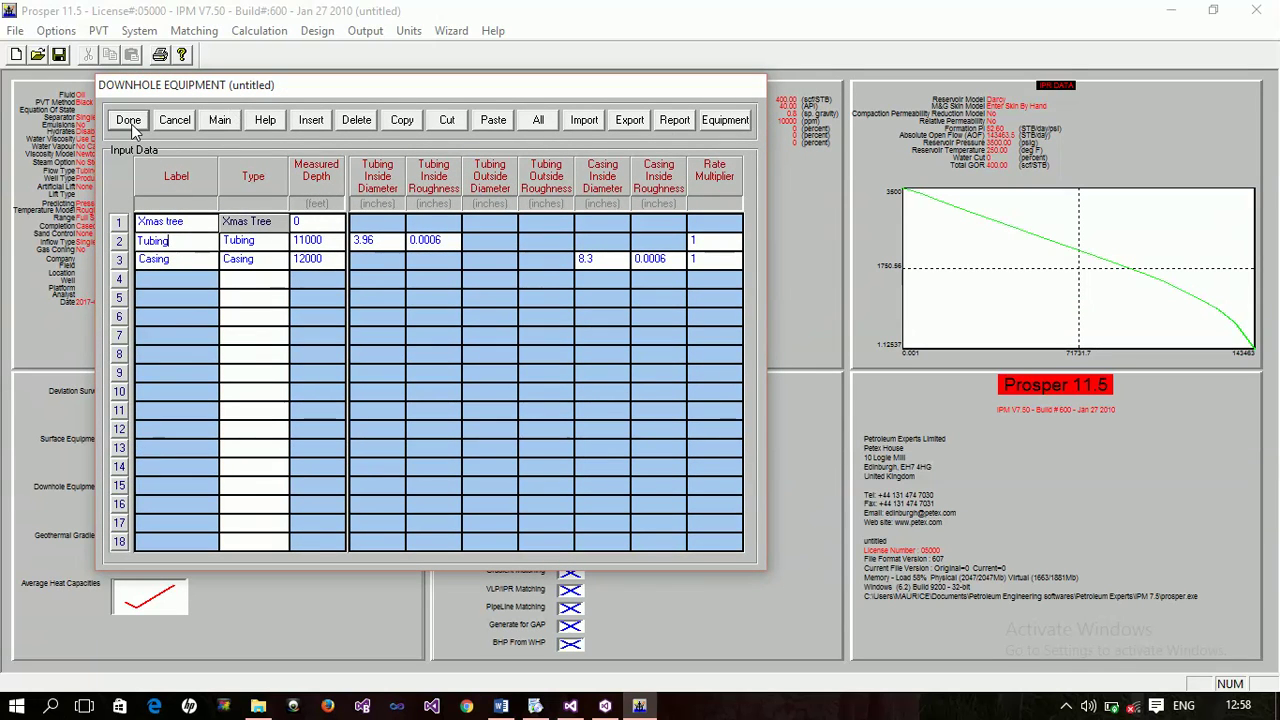
click(130, 121)
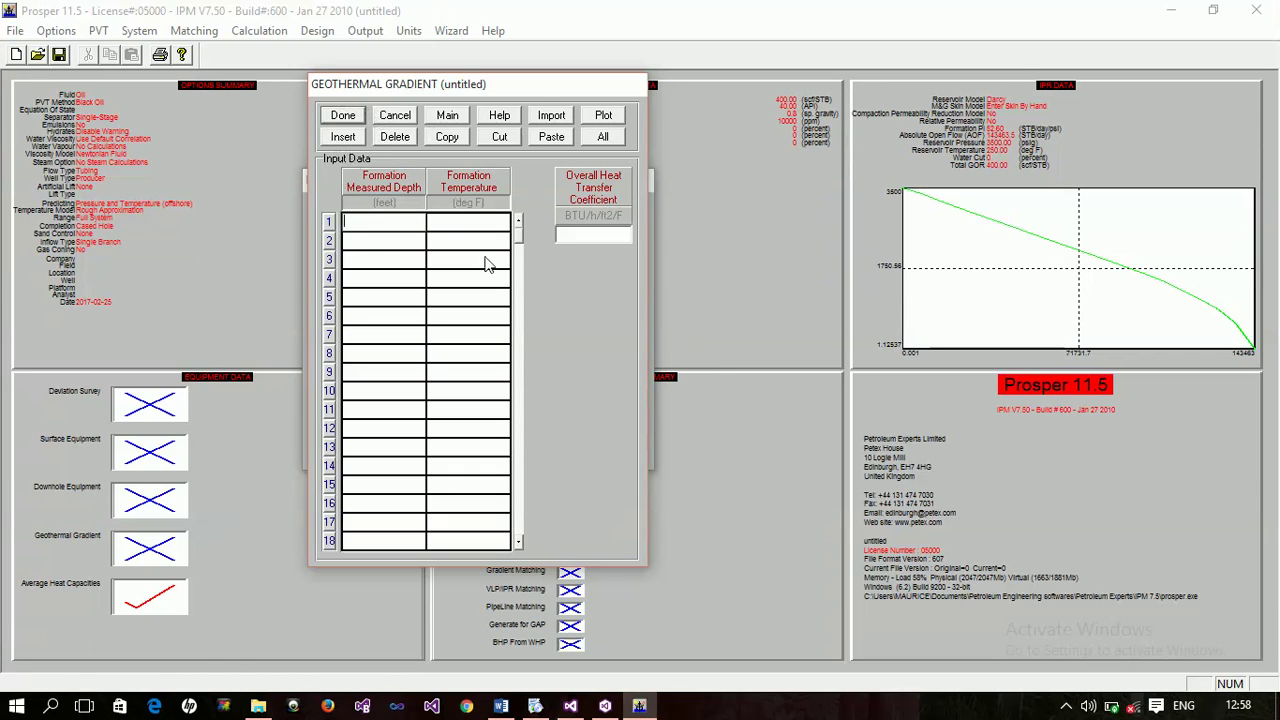
Enter the geothermal gradient with 60 deg F at 0 feet and 250 deg F at 12000 feet measured depth.
text(0)
click(444, 229)
text(60)
click(394, 246)
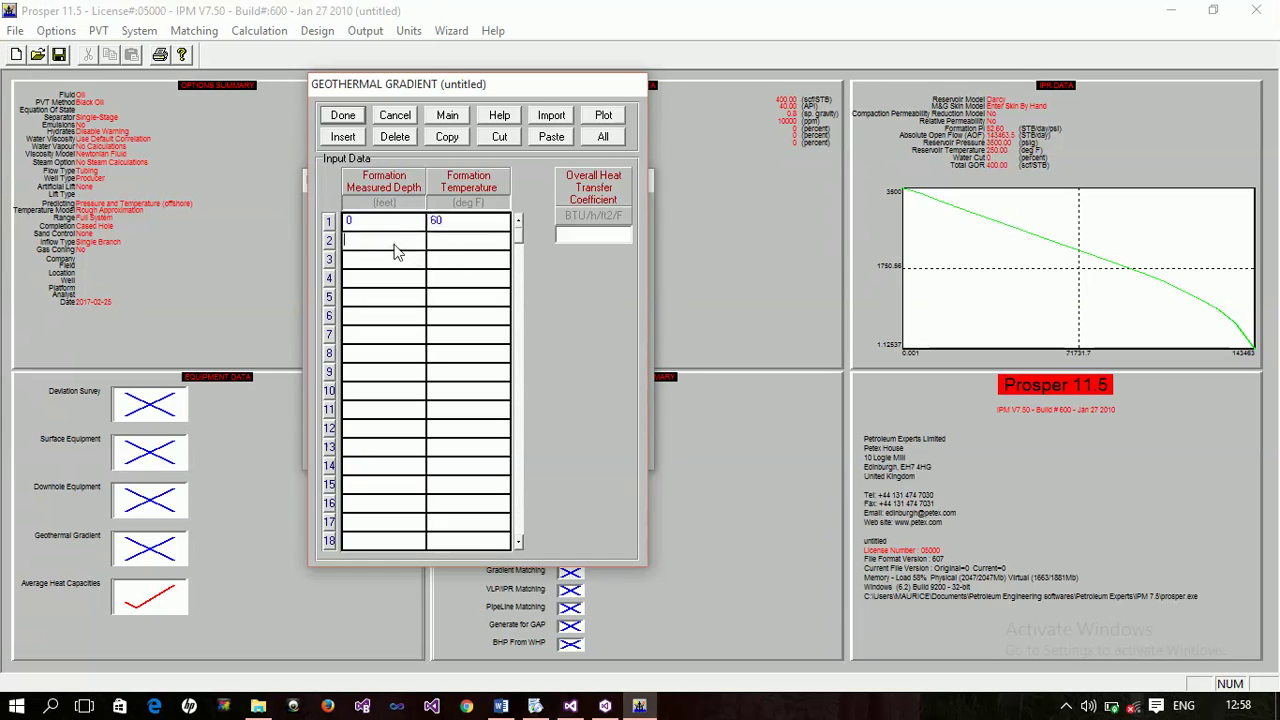
text(12000)
click(469, 241)
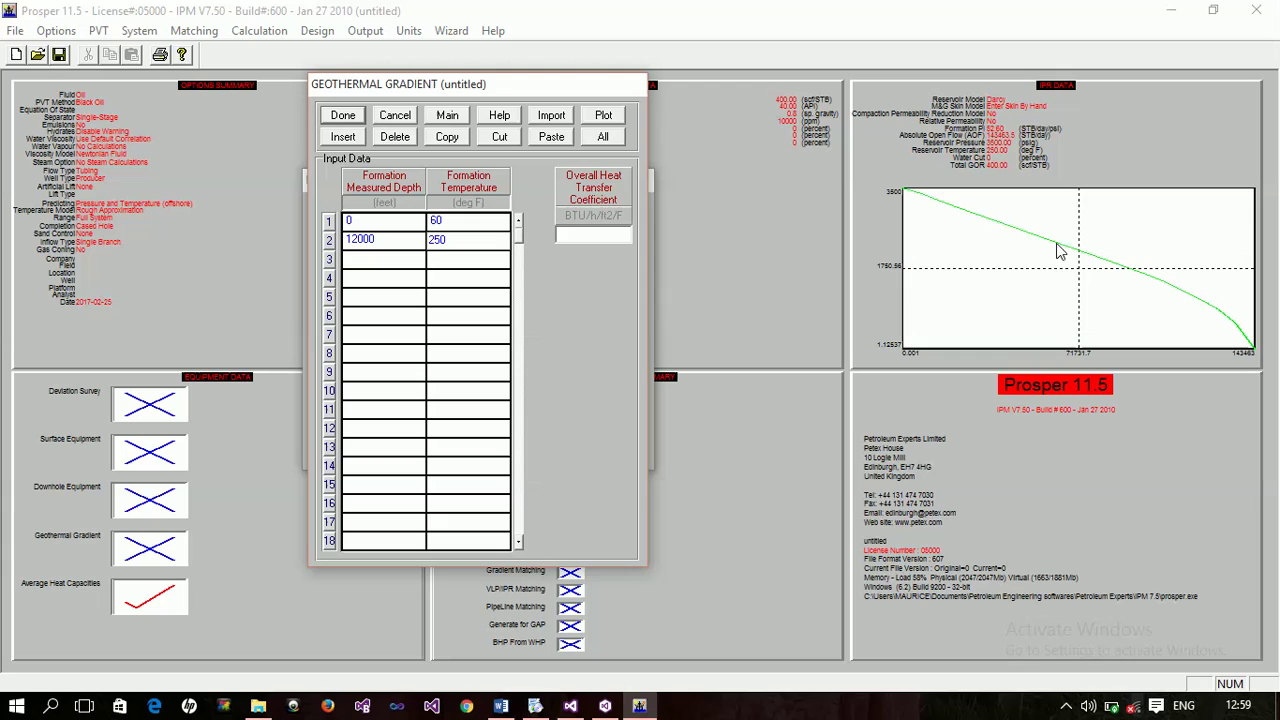
Set the overall heat transfer coefficient to 8 BTU/h/ft2/F, and accept the geothermal gradient and the default average heat capacities.
click(576, 233)
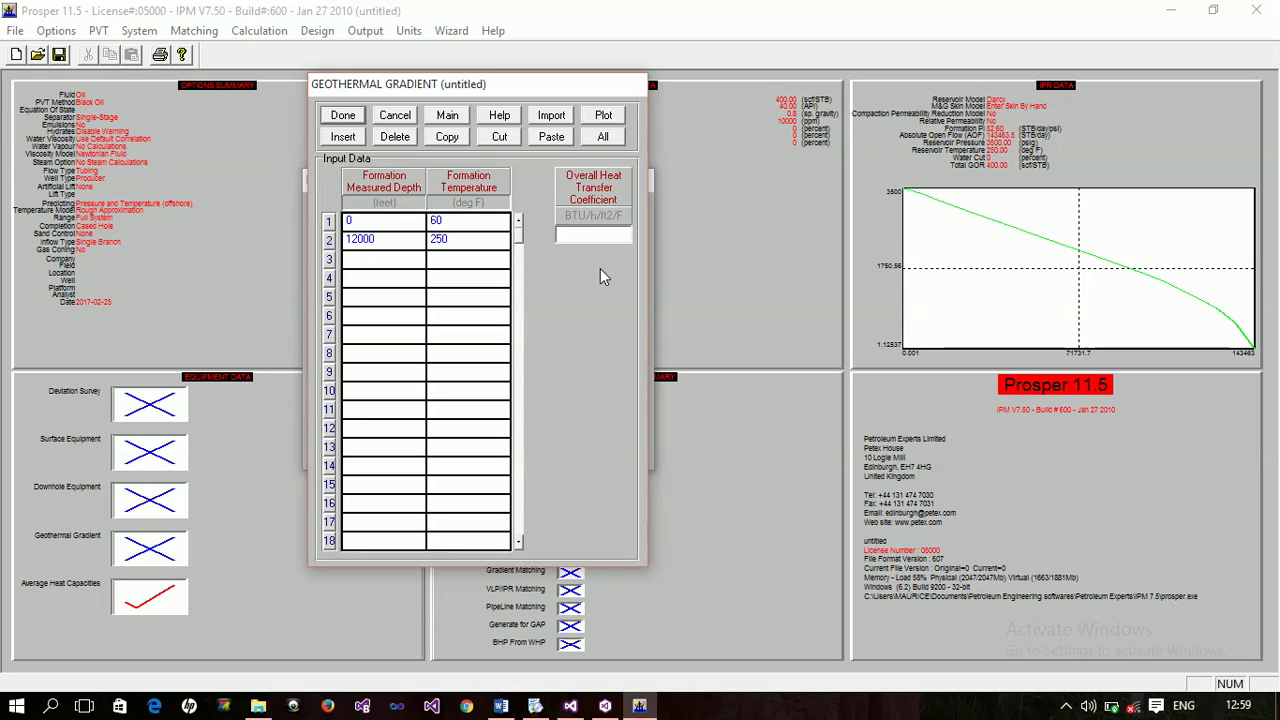
text(8)
click(341, 114)
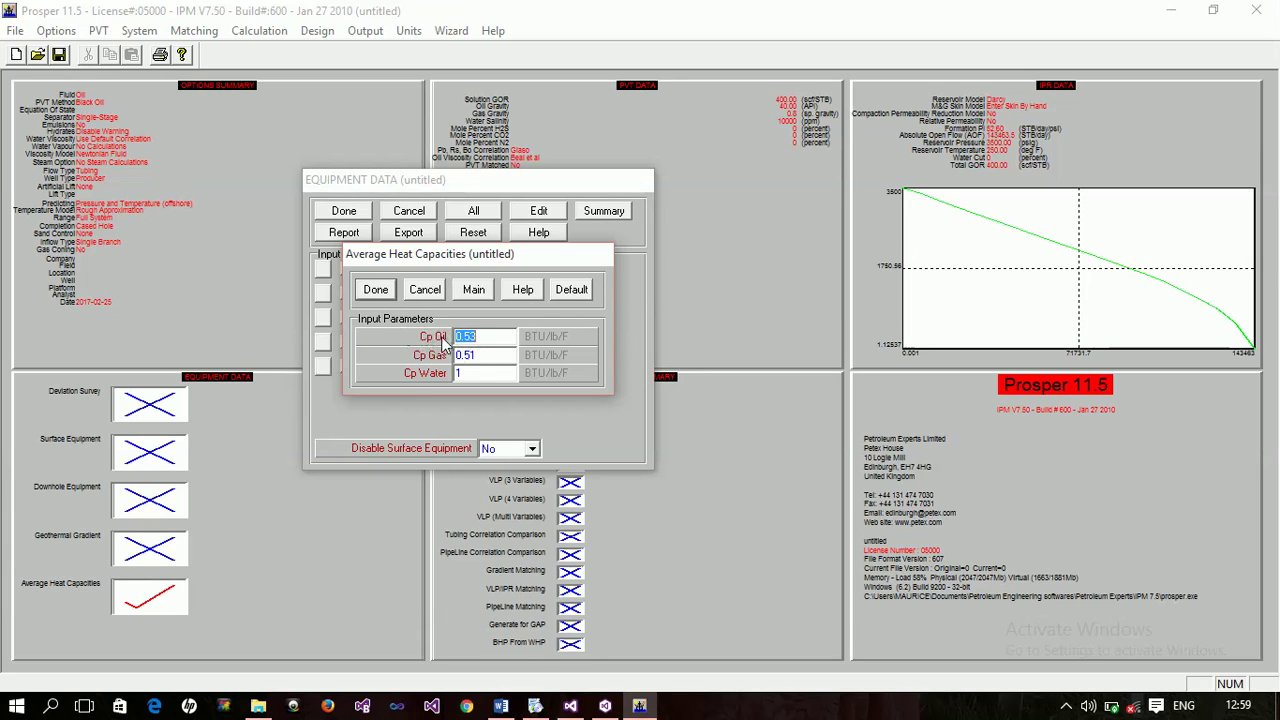
click(424, 356)
click(383, 297)
Review the equipment summary with its downhole equipment drawing, and accept the equipment data.
click(598, 211)
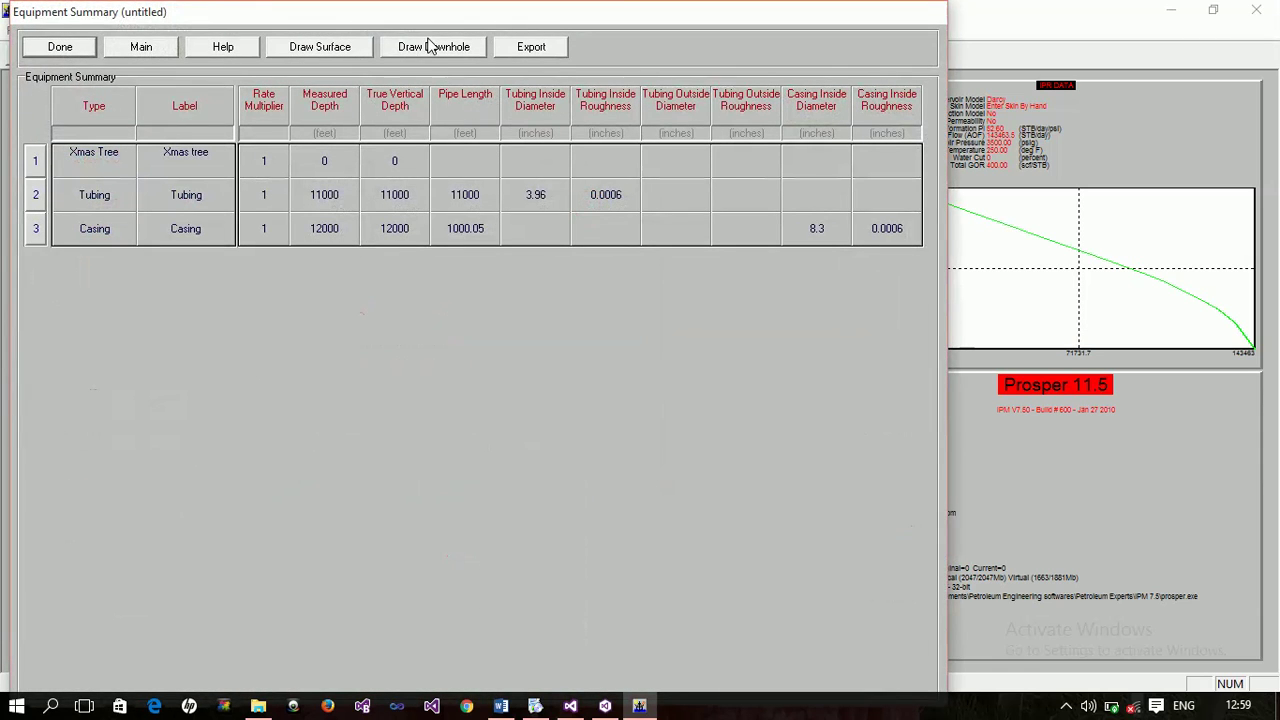
click(432, 48)
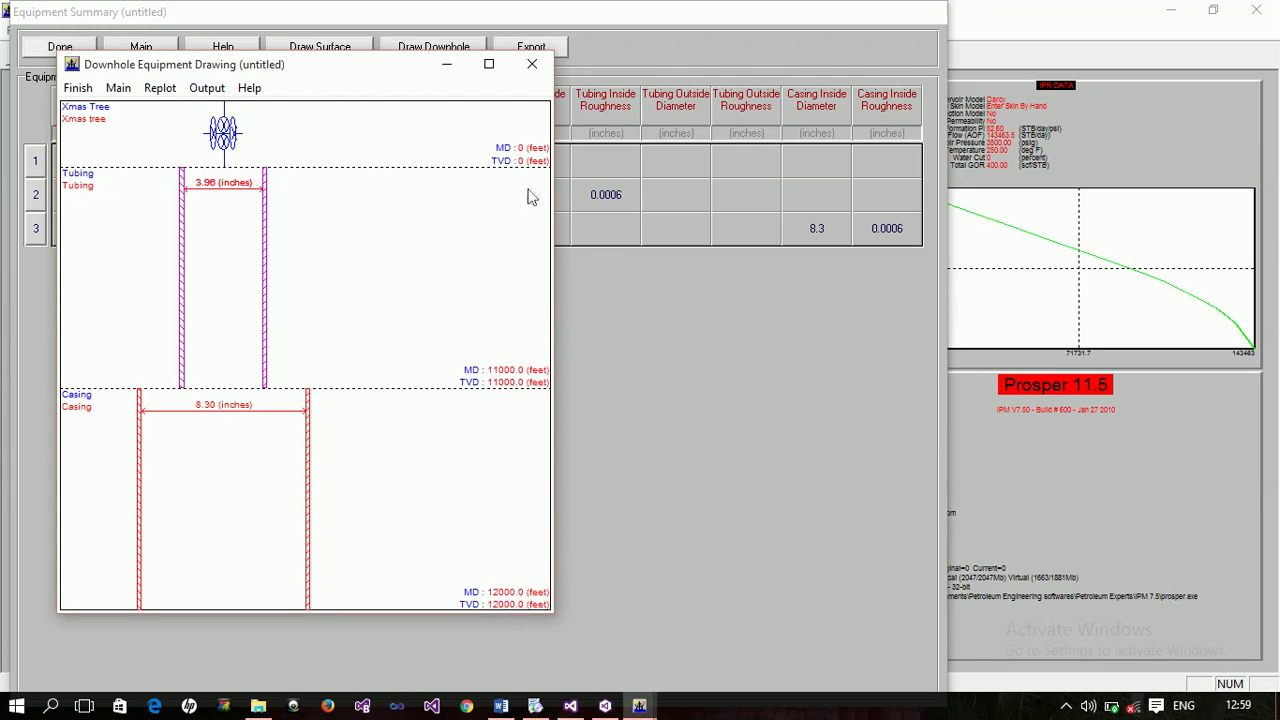
click(90, 95)
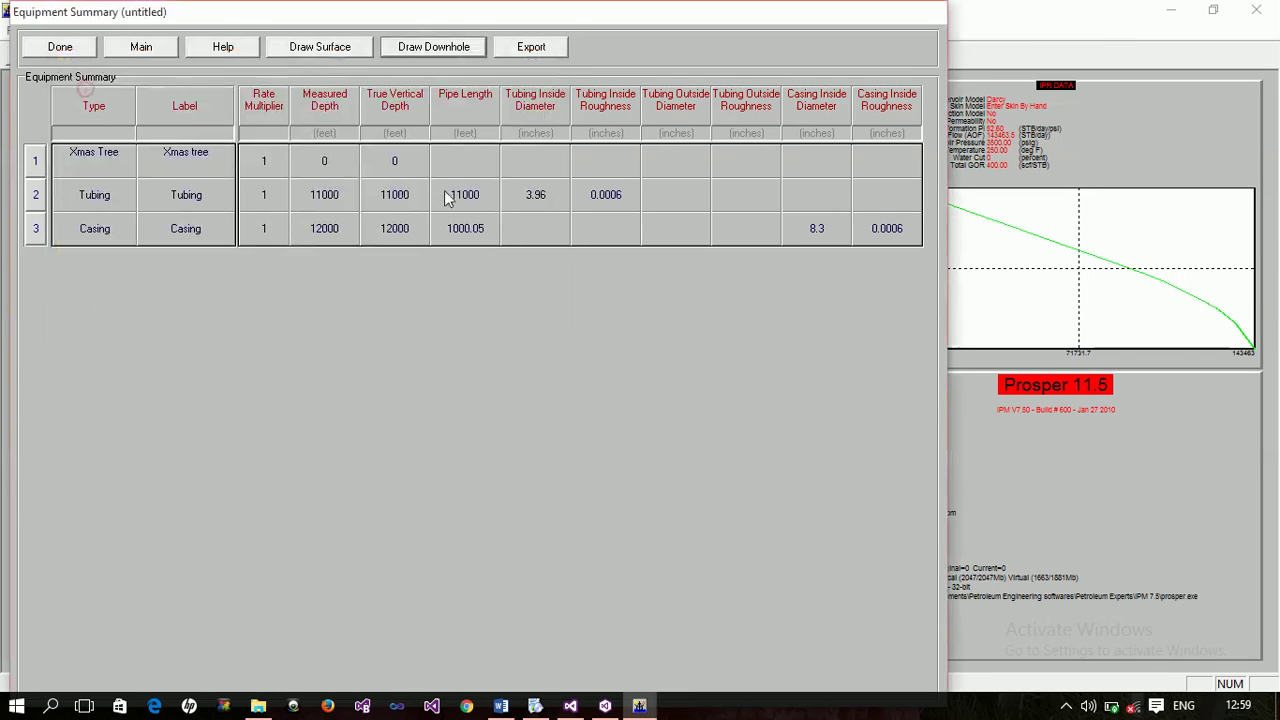
click(66, 50)
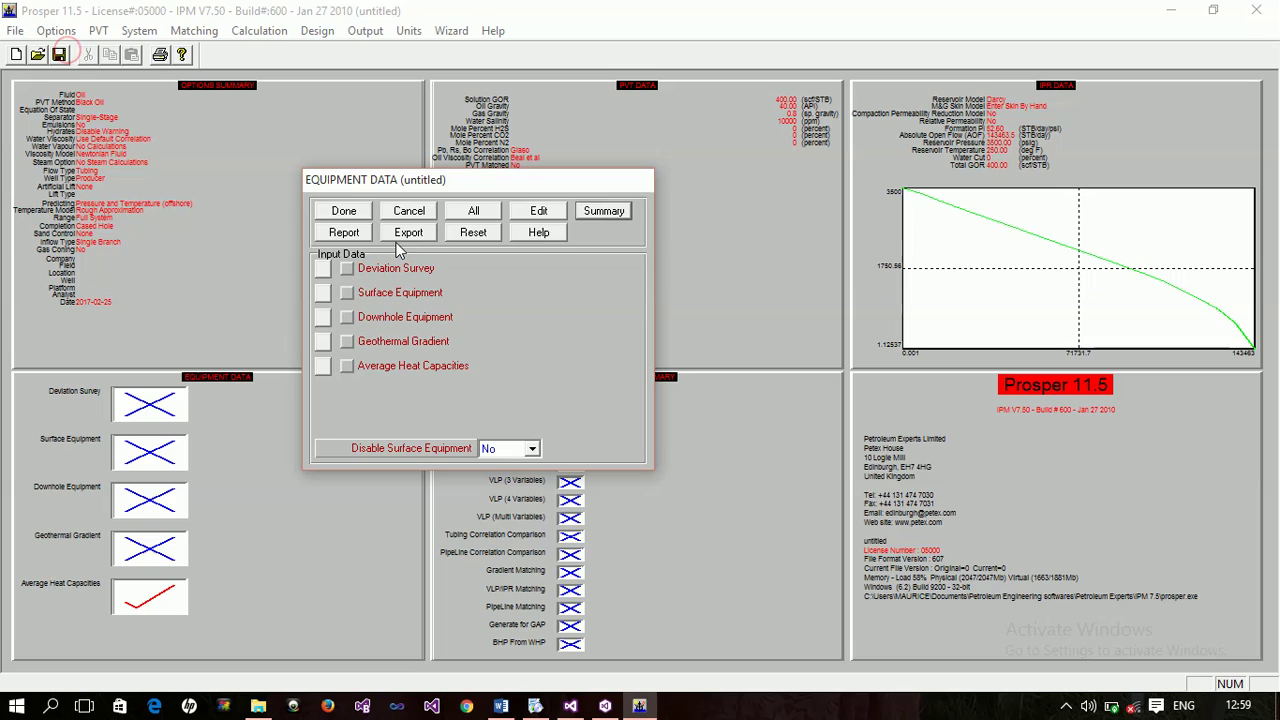
click(335, 216)
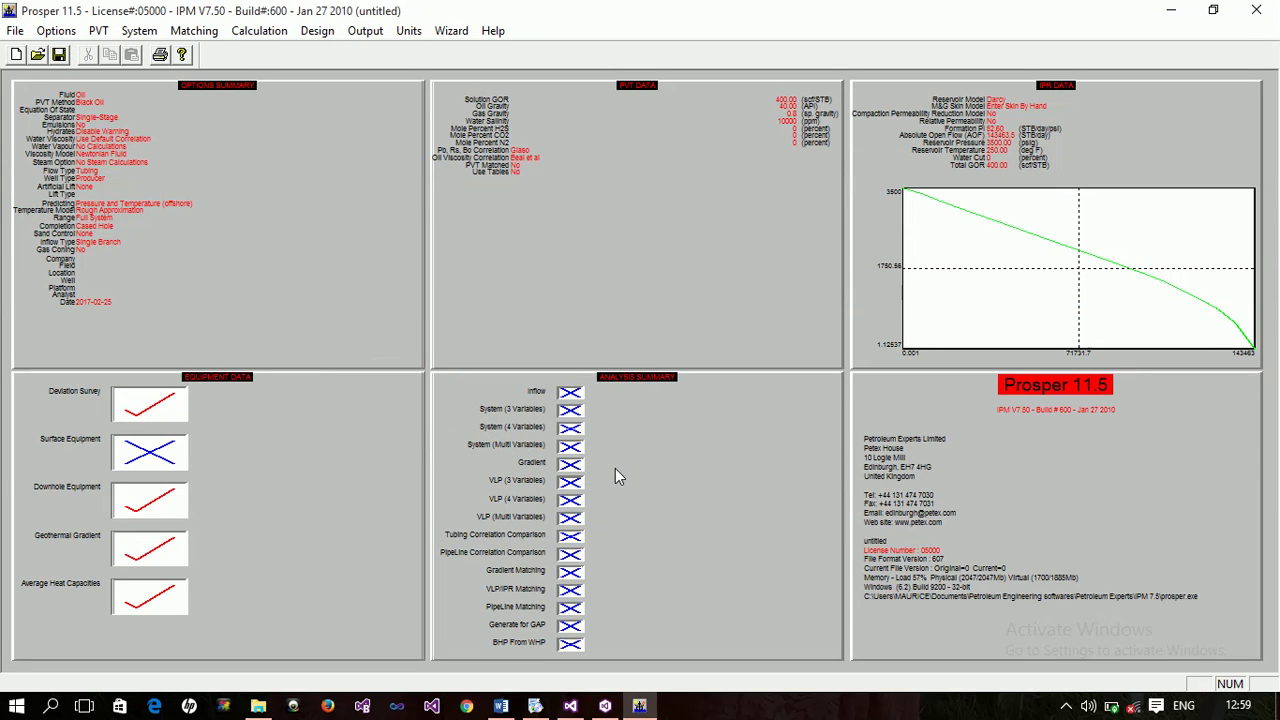
click(243, 36)
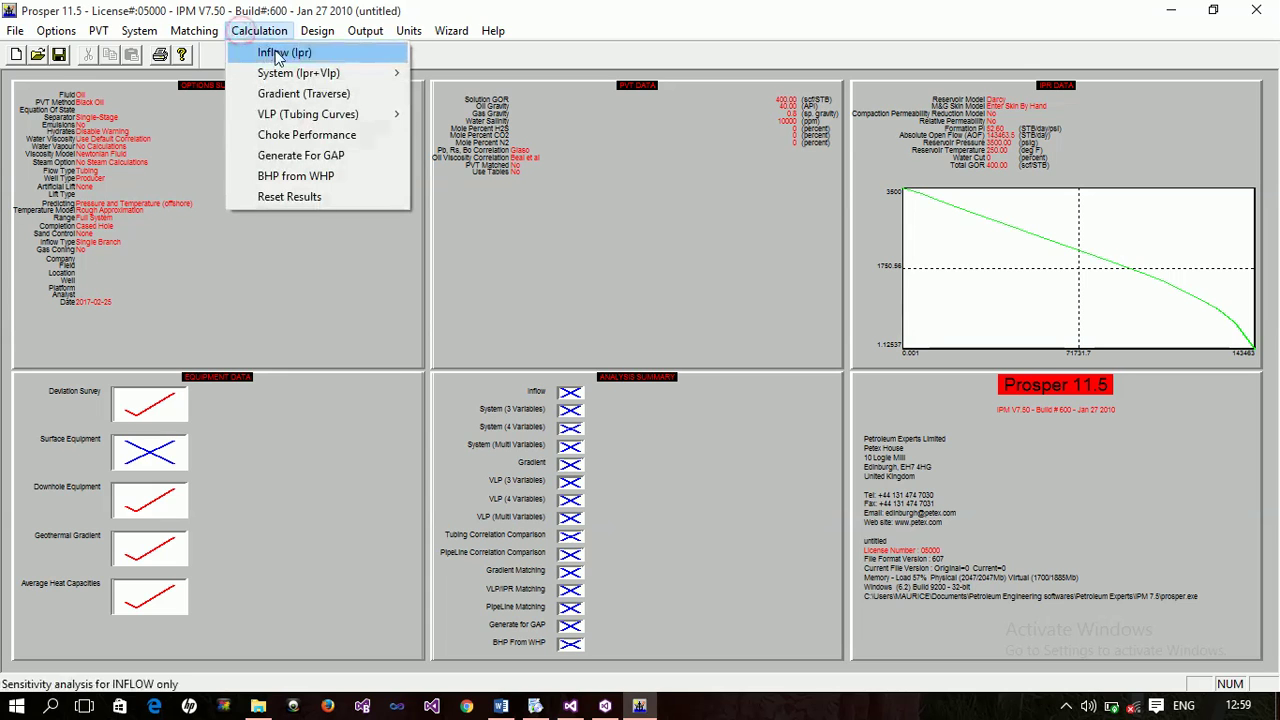
mouse_move(282, 75)
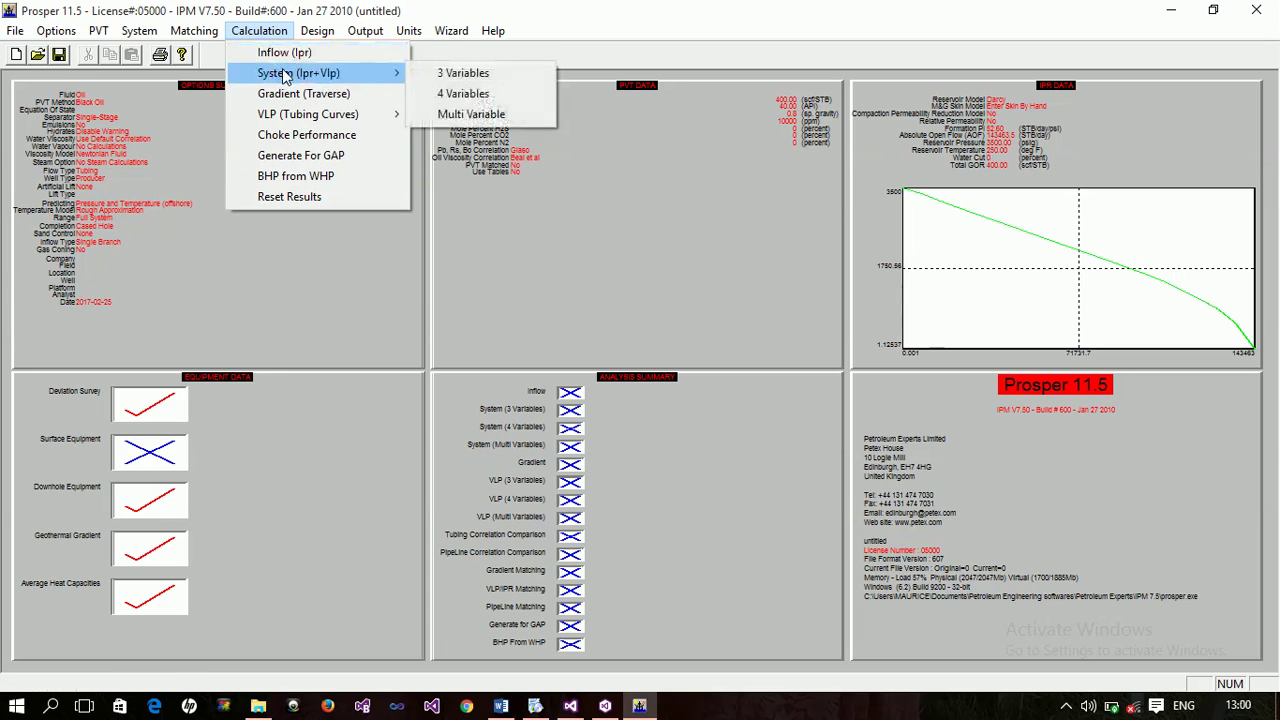
click(447, 74)
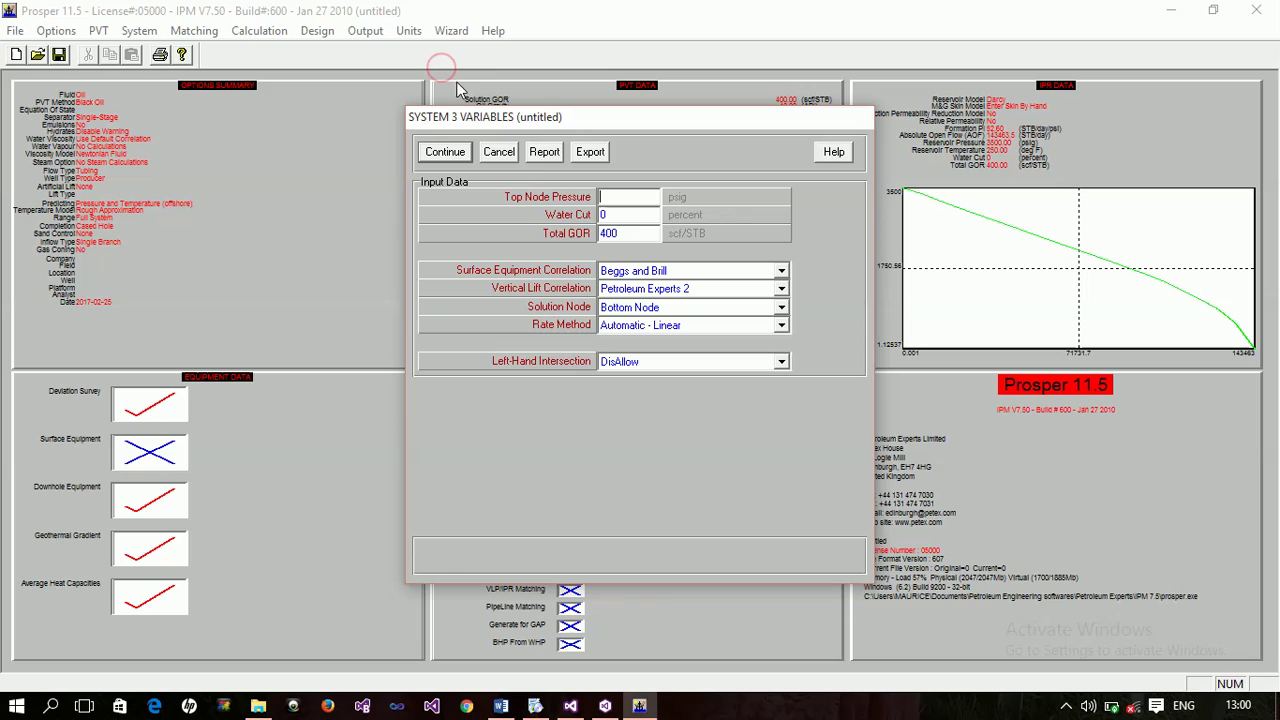
click(495, 152)
Start a System (IPR+VLP) calculation with 3 variables, set the top node pressure to 250 psig and continue to the variable selection.
click(248, 32)
mouse_move(304, 80)
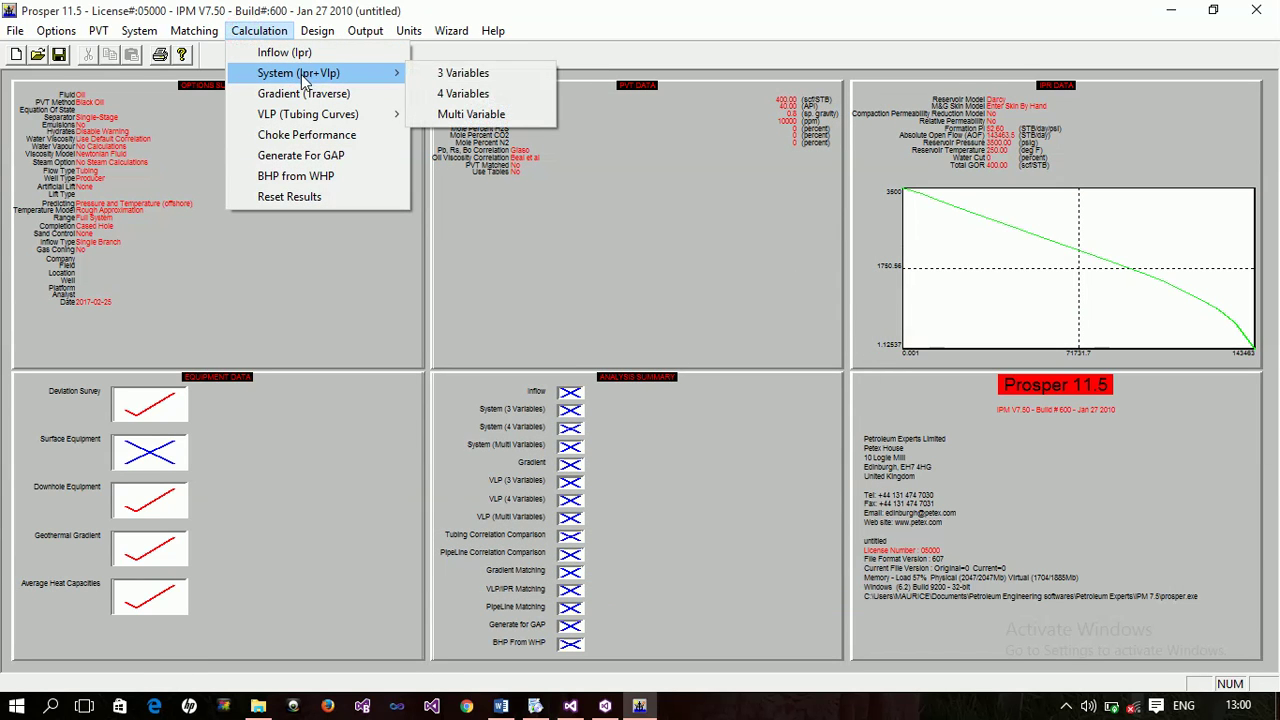
click(476, 77)
drag(577, 120, 362, 131)
text(250)
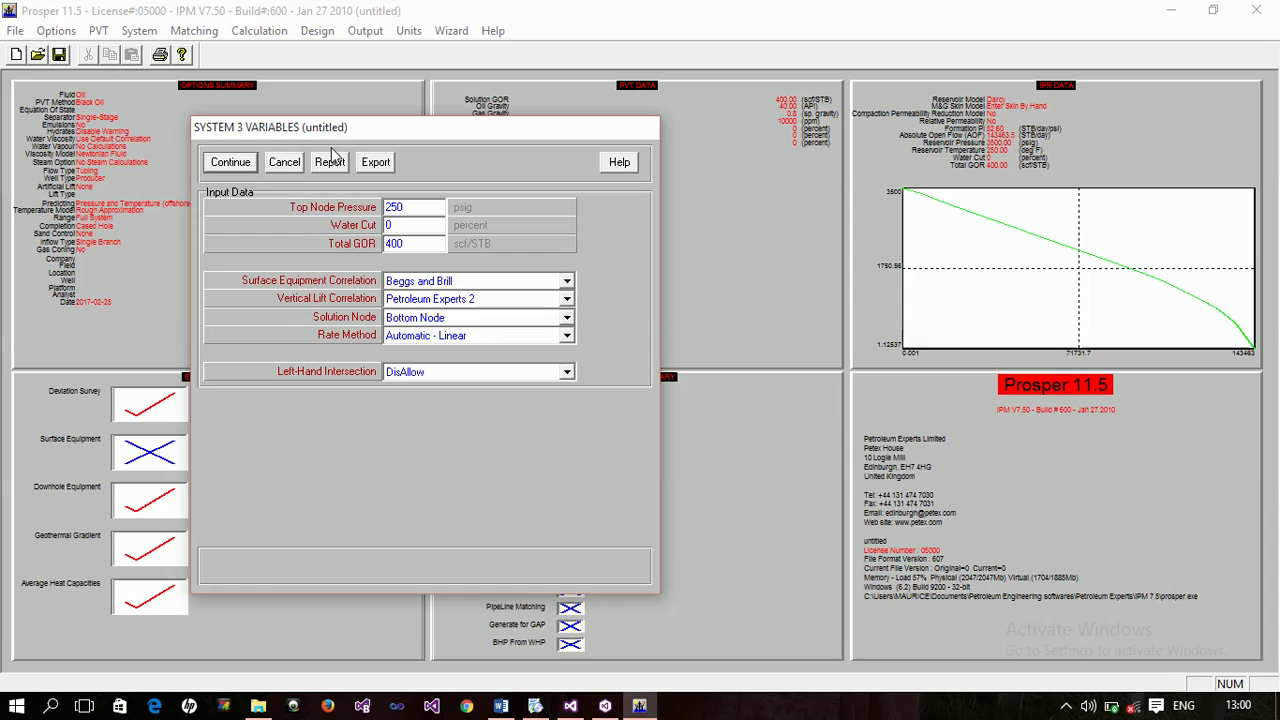
click(226, 164)
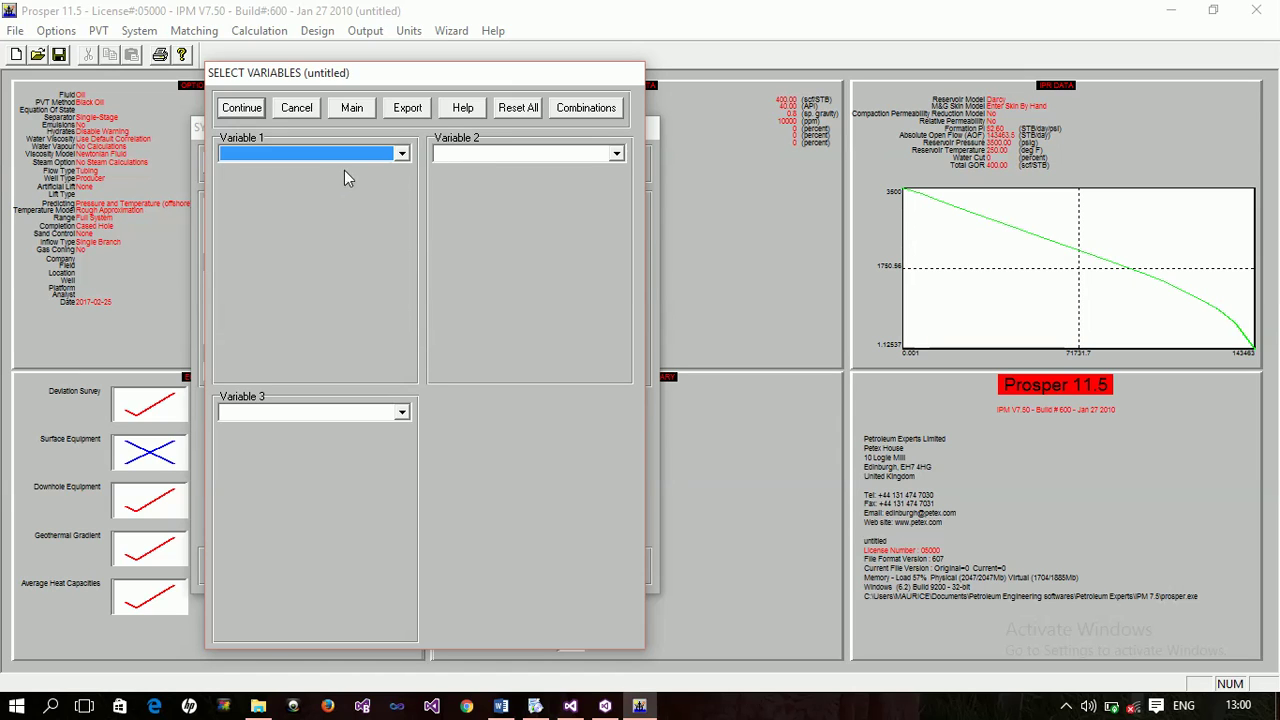
Leave all three sensitivity variables blank, continue to the three-variable System results and run the calculation.
click(399, 154)
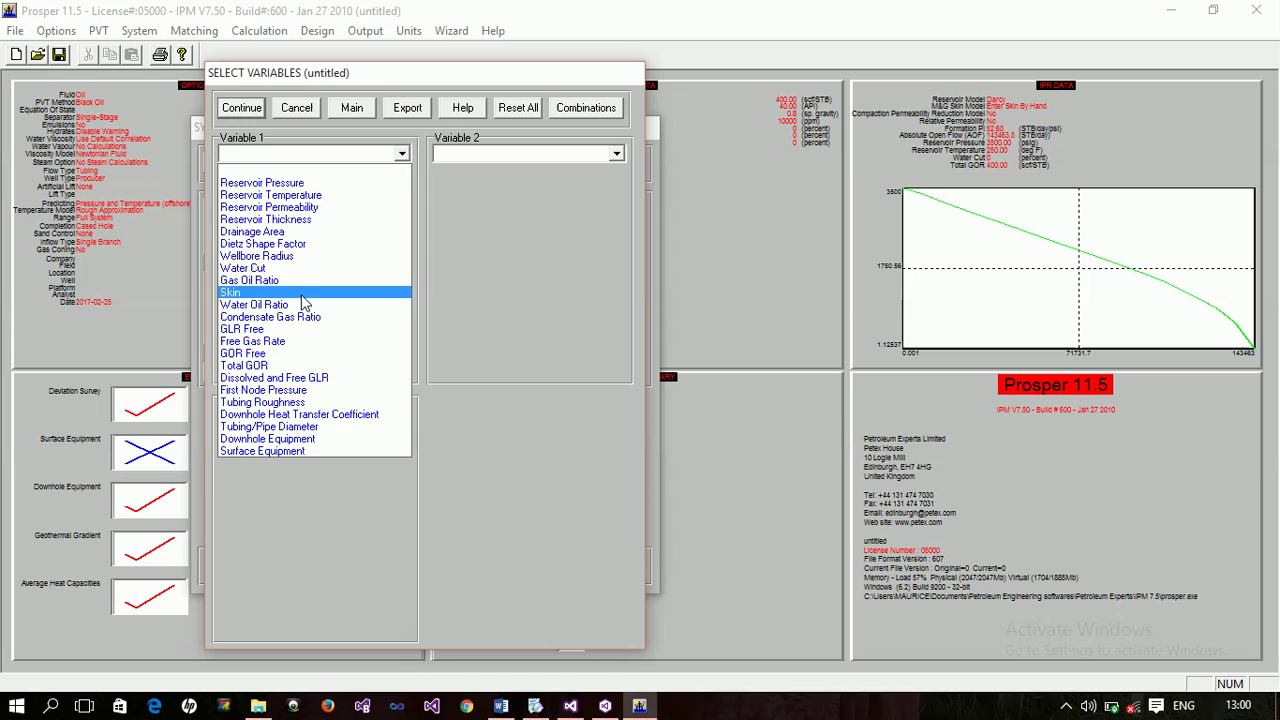
click(400, 153)
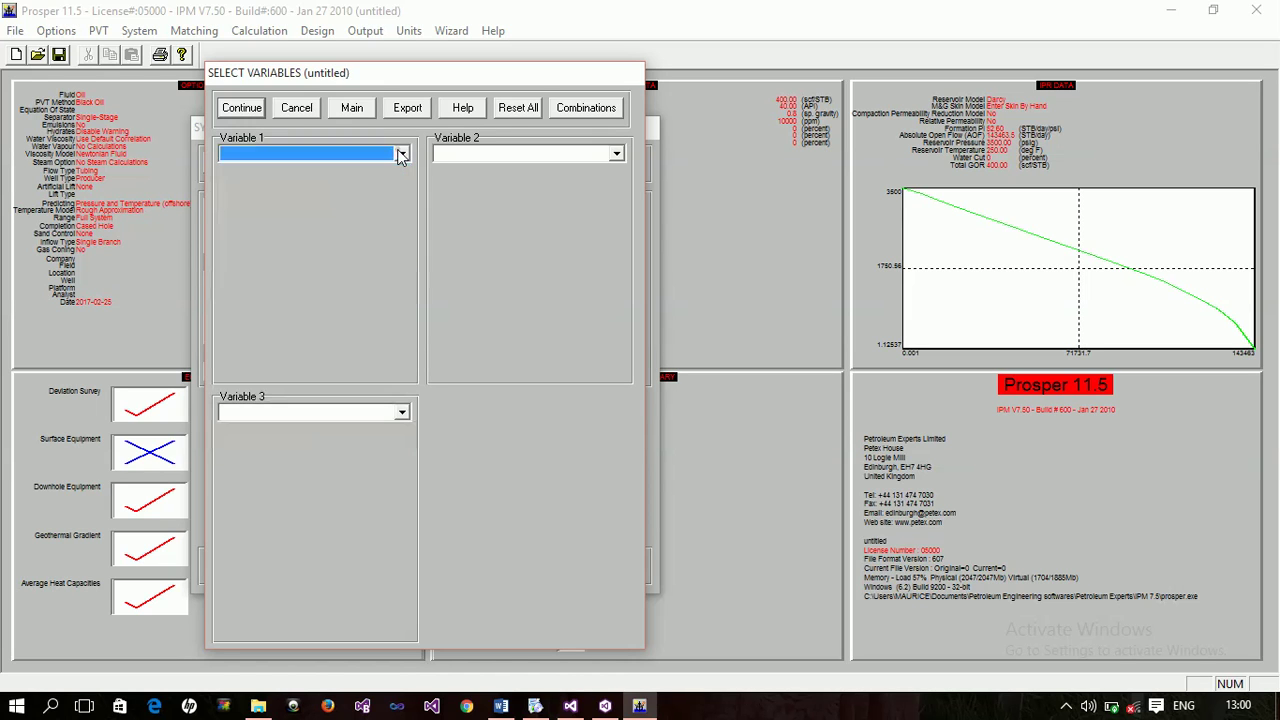
click(256, 113)
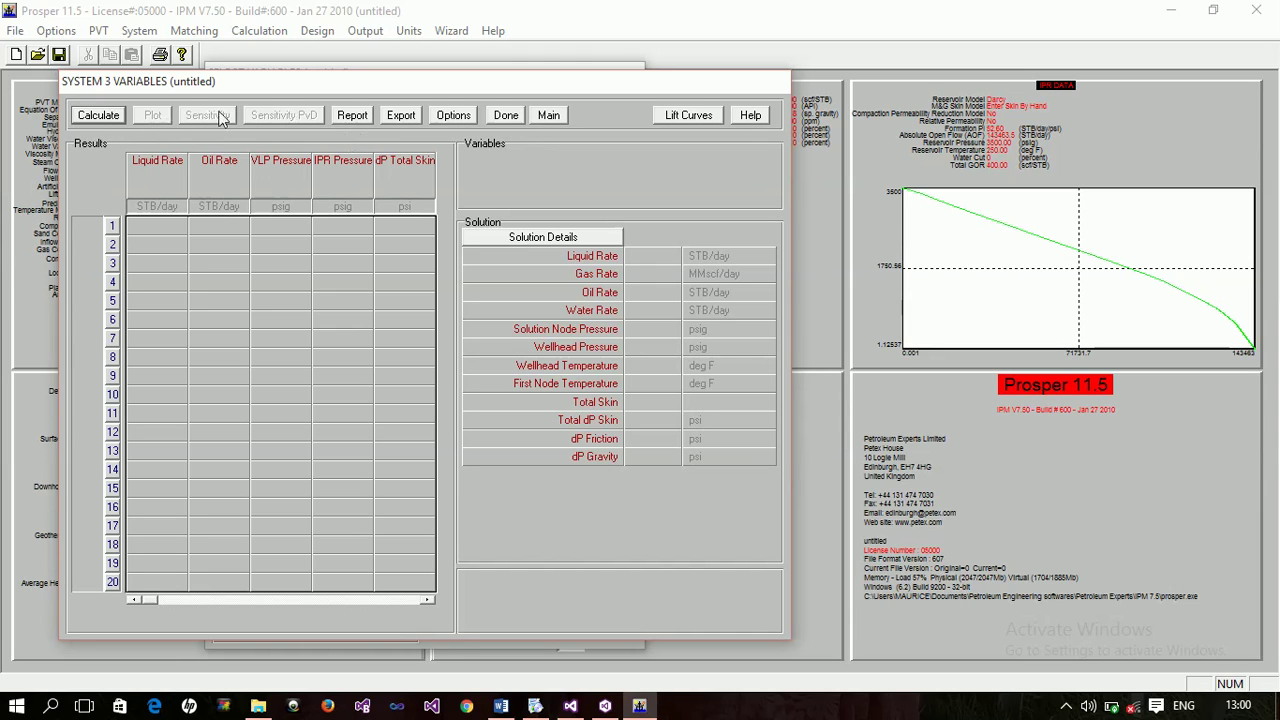
click(108, 118)
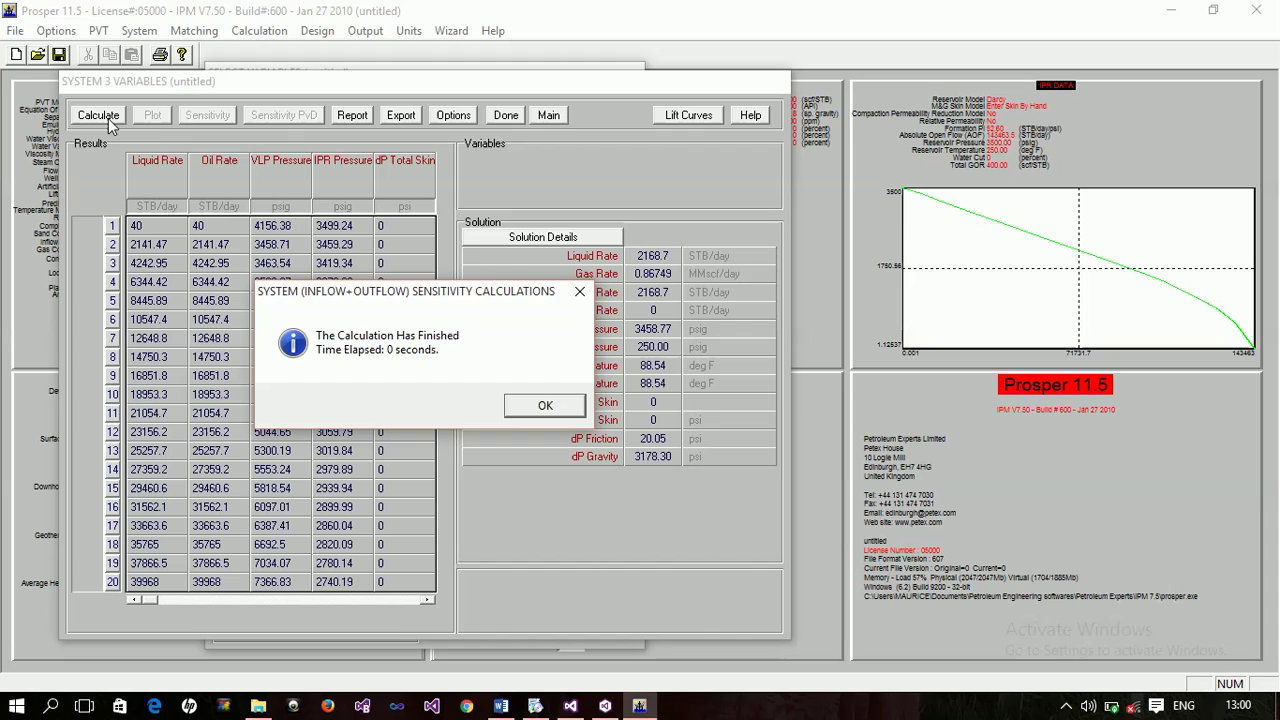
key(Return)
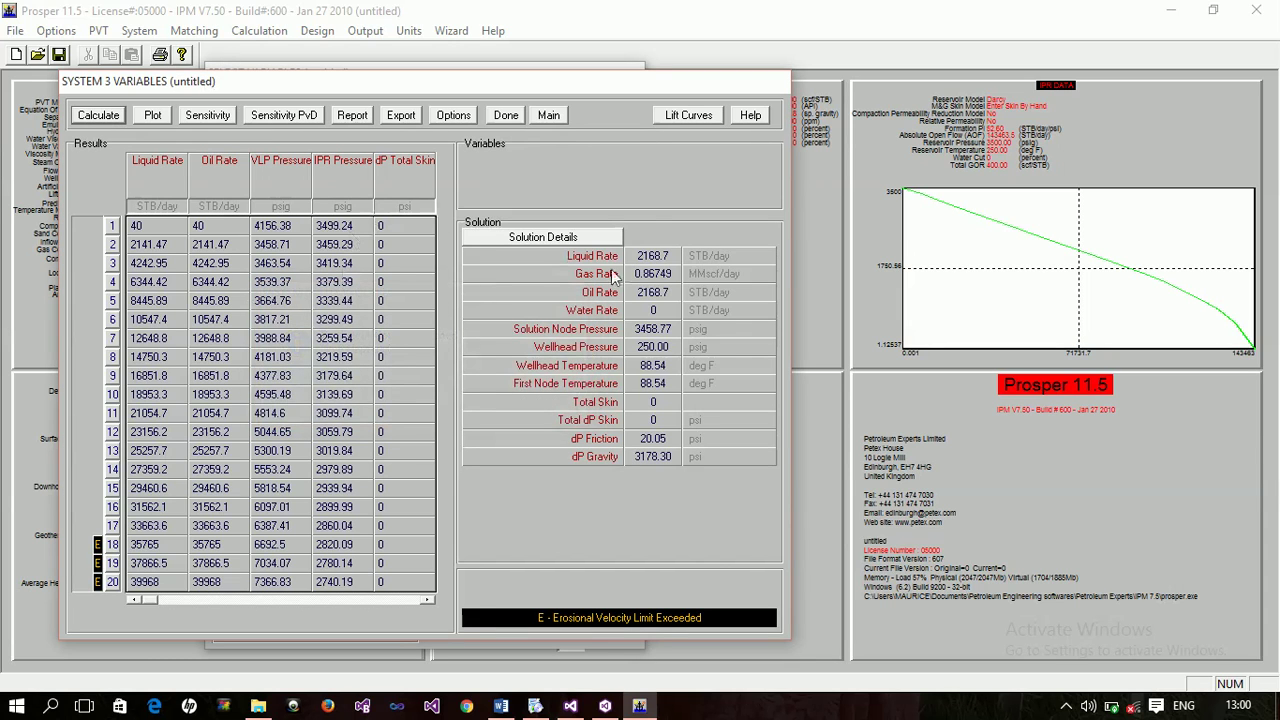
Review the calculated solution details and display the System Plot of the inflow (IPR) and outflow (VLP) curves.
drag(595, 78, 663, 69)
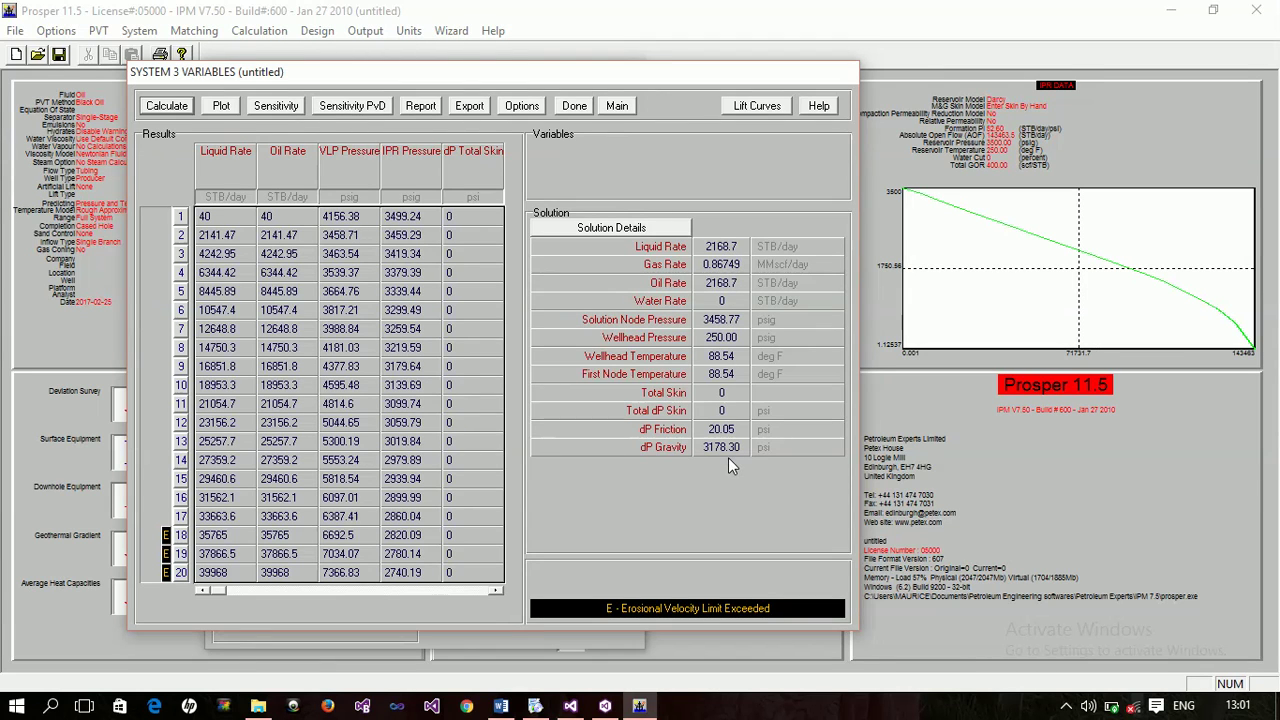
drag(708, 78, 737, 77)
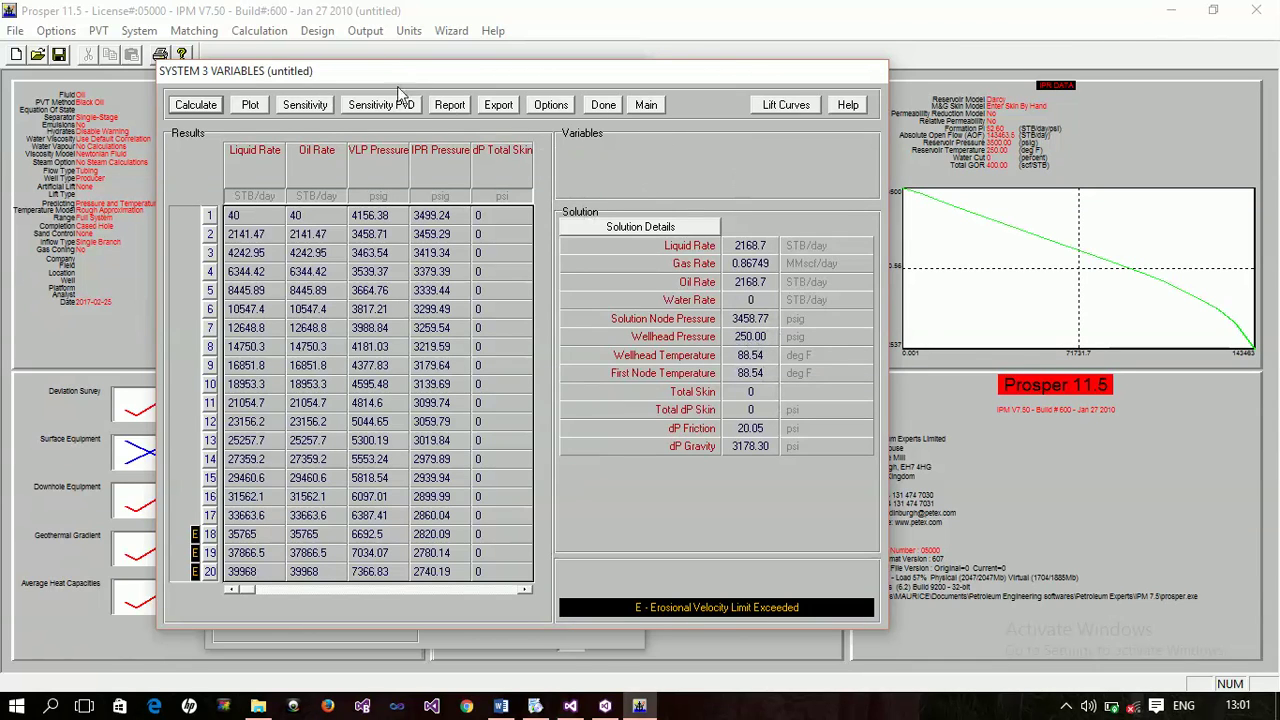
click(251, 105)
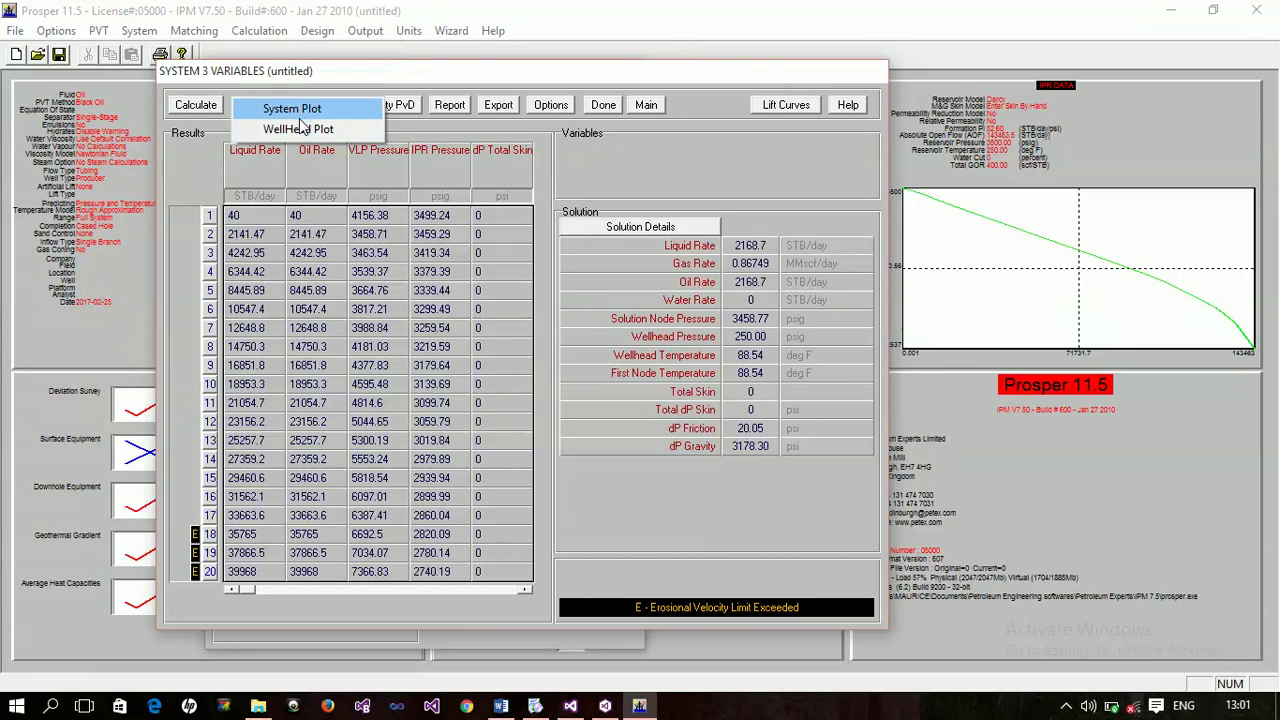
click(292, 108)
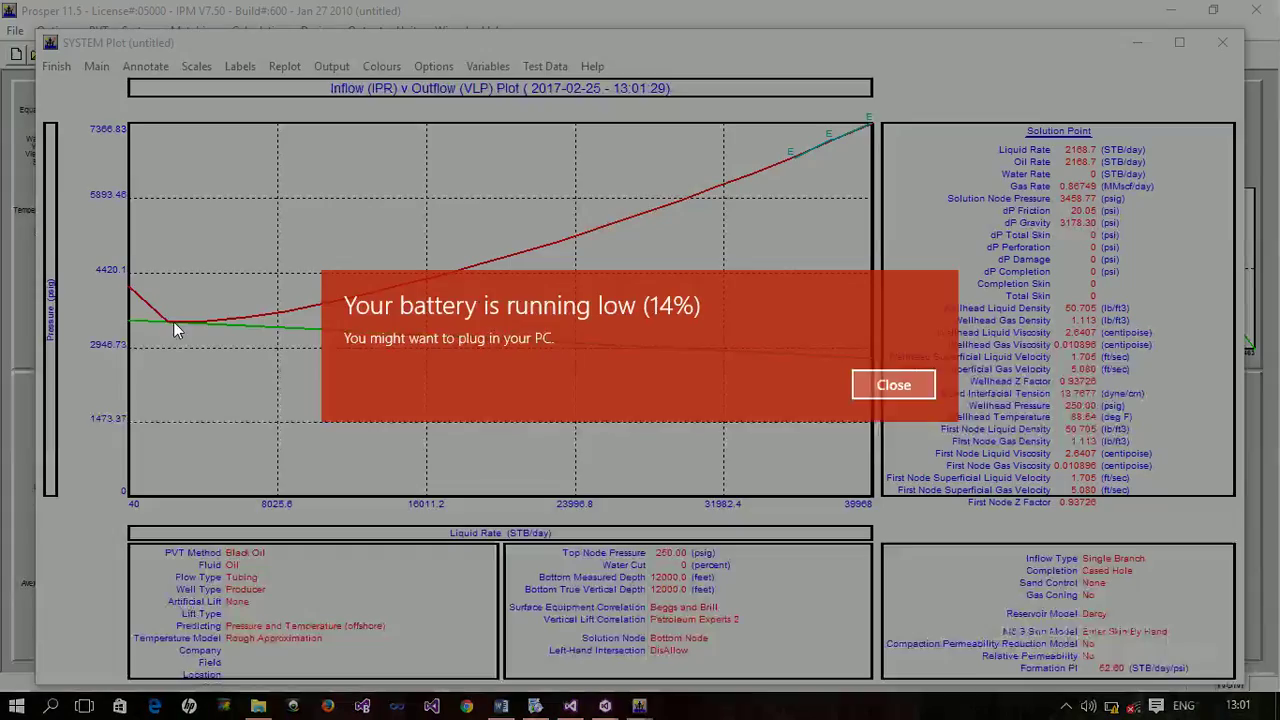
key(Return)
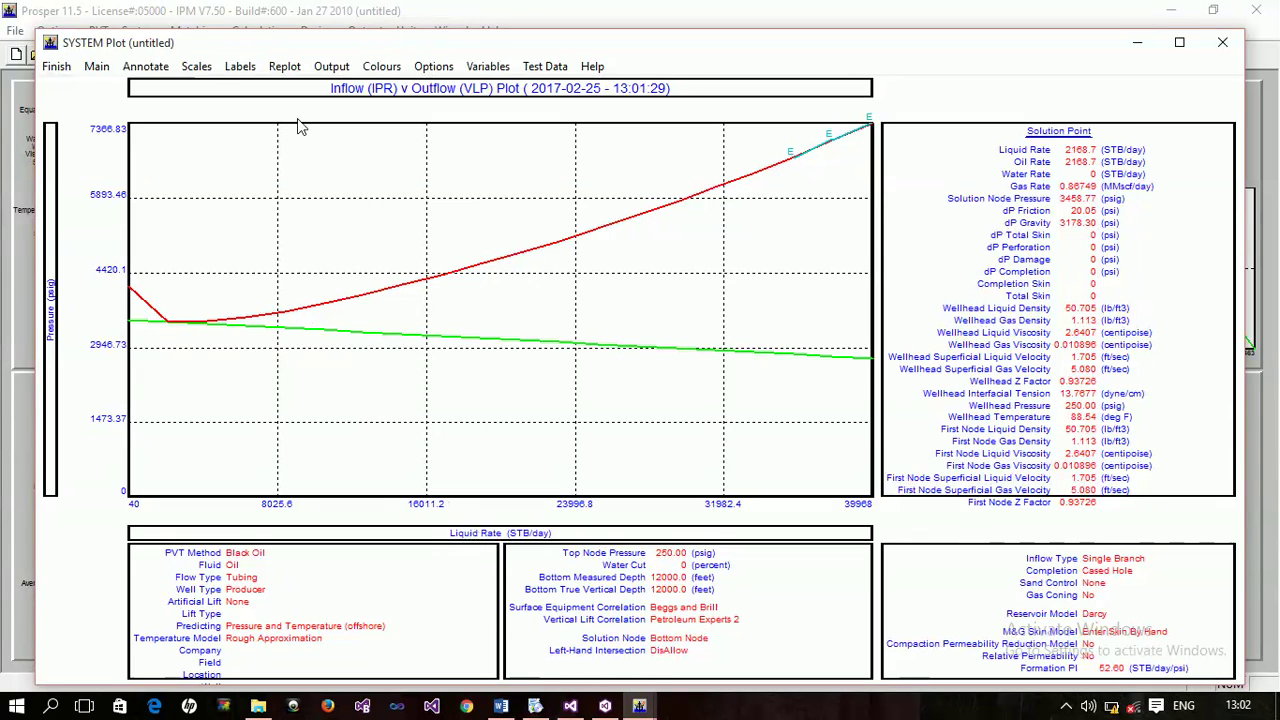
Set the System plot's X axis variable to Oil Rate, keeping the IPR and VLP curves on the Y axis.
click(476, 67)
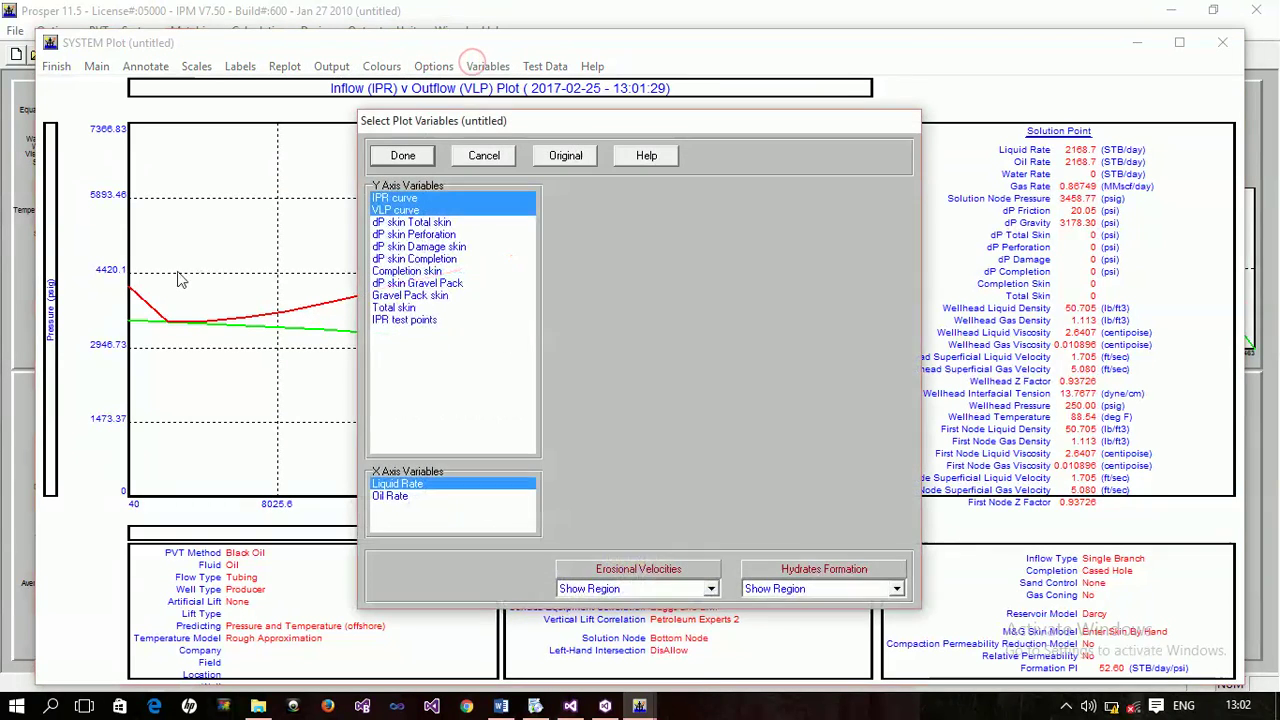
click(396, 498)
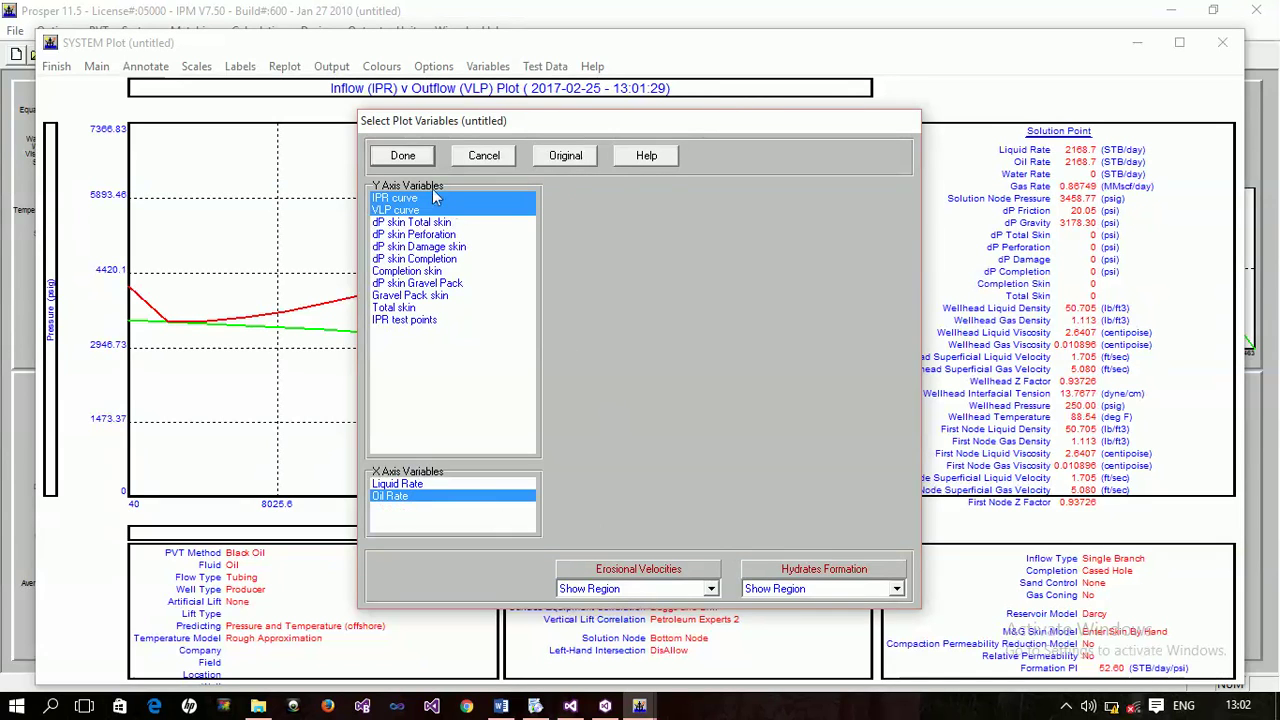
click(403, 156)
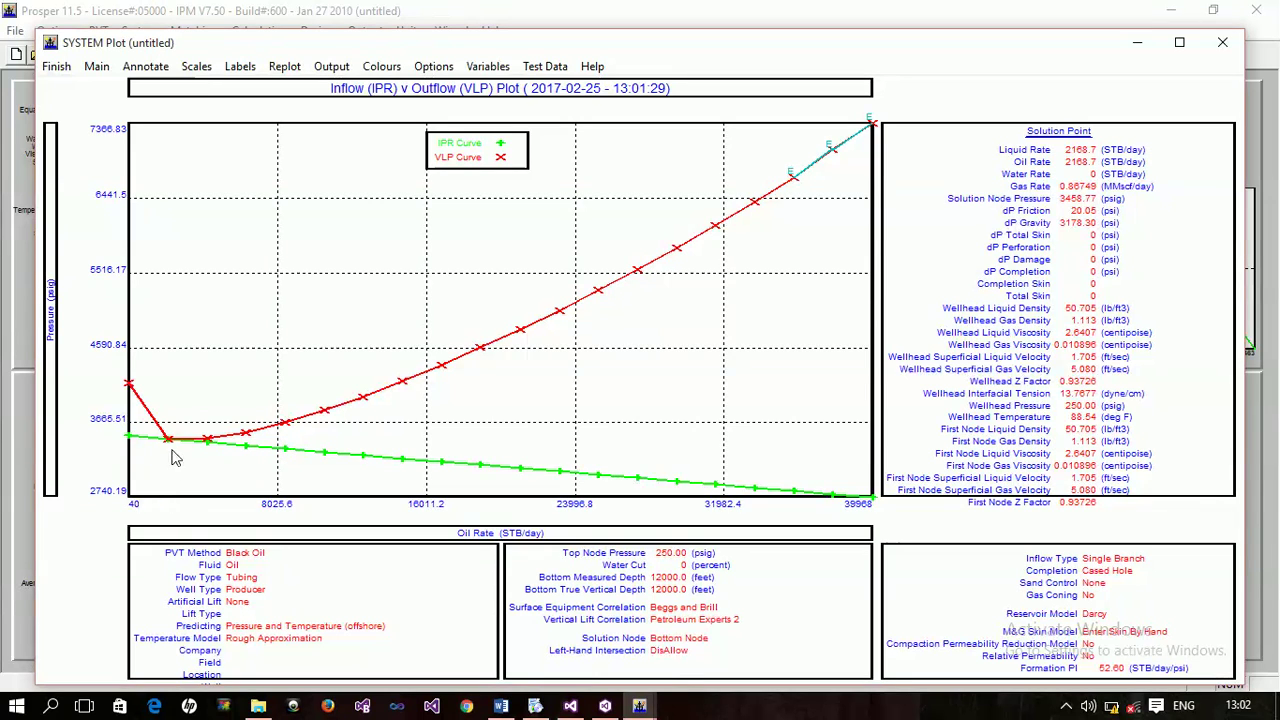
Set the plot's Mouse Readout option to Show and apply it to read coordinates at the curve intersection.
click(432, 65)
click(789, 388)
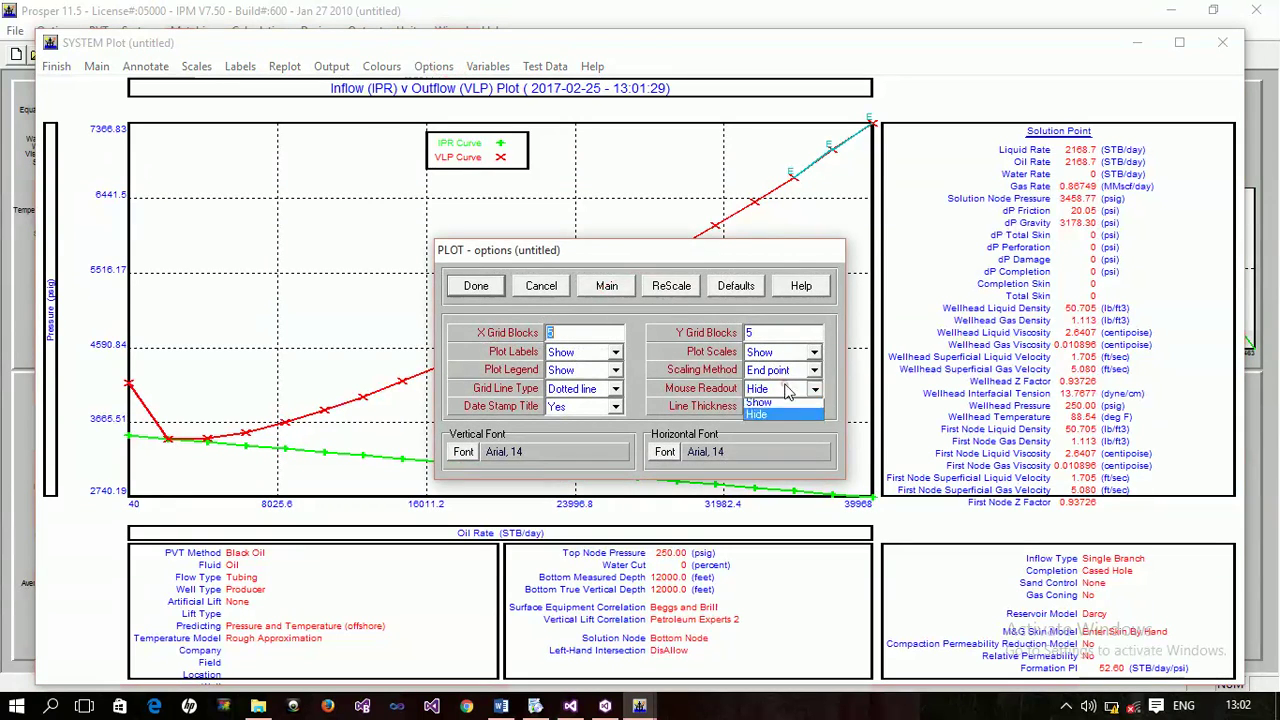
click(785, 405)
click(500, 287)
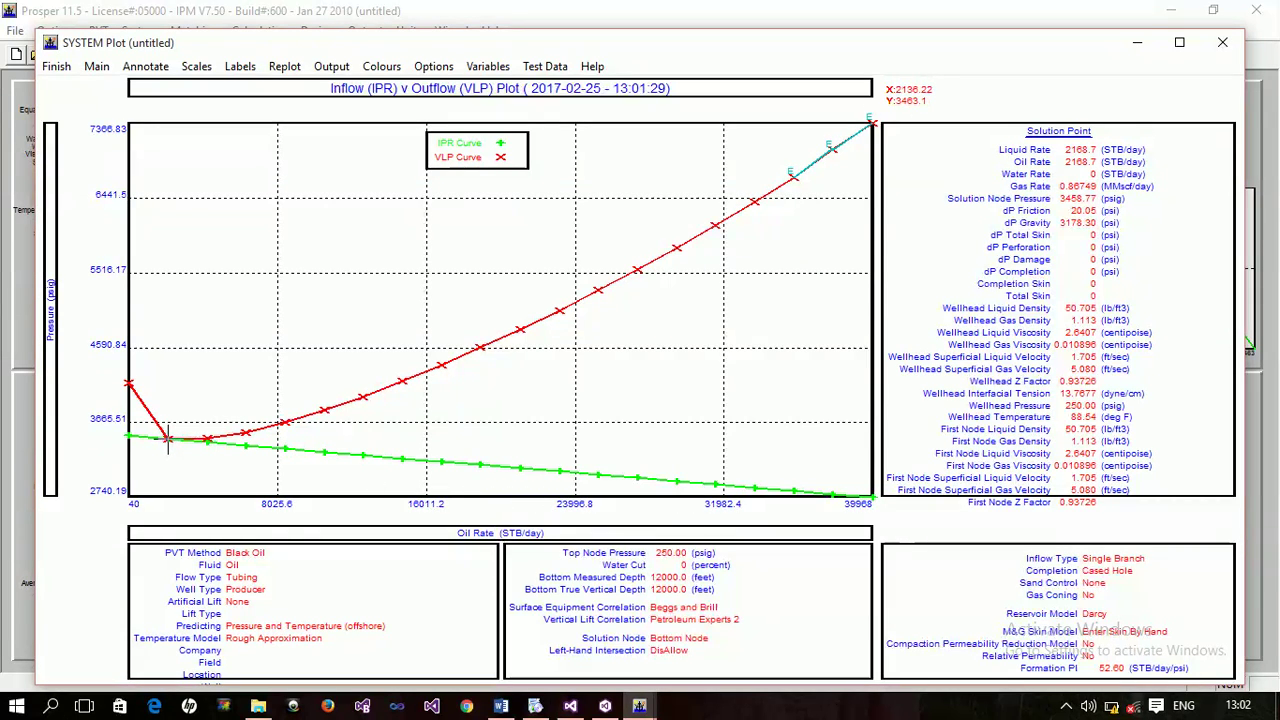
Finish the System plot, close the calculation results and return to the main summary screen.
click(56, 65)
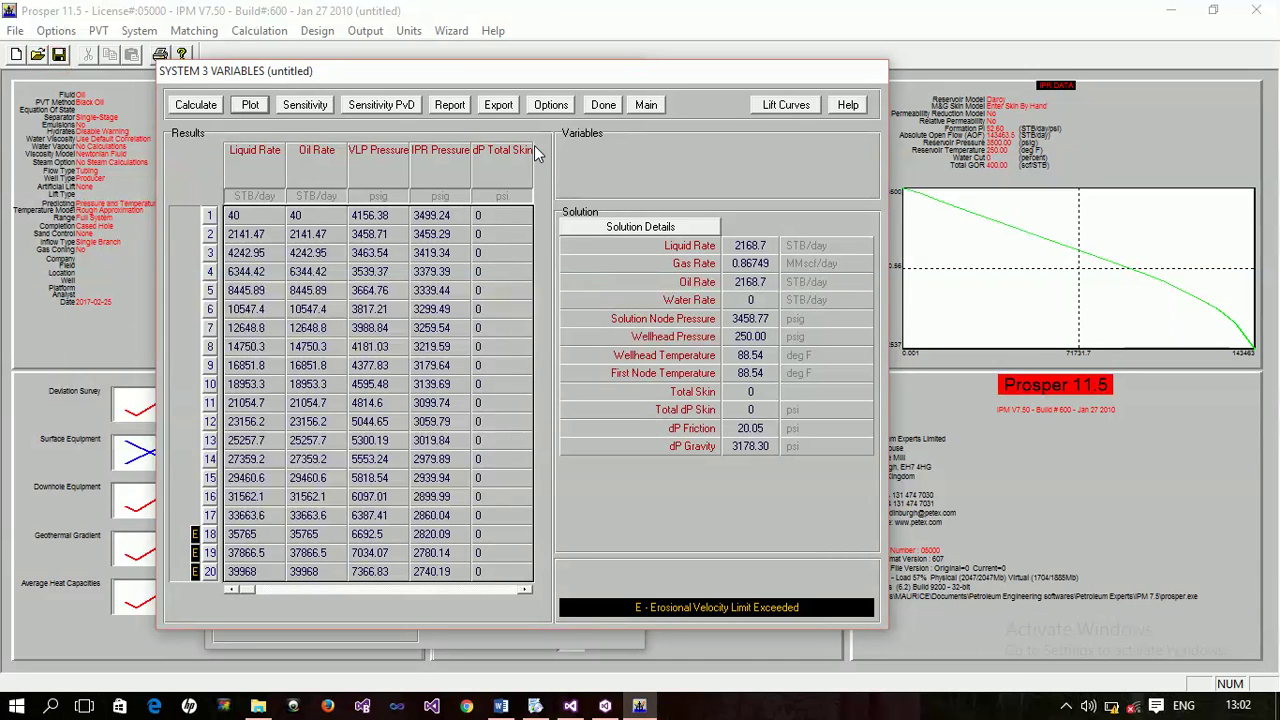
click(608, 107)
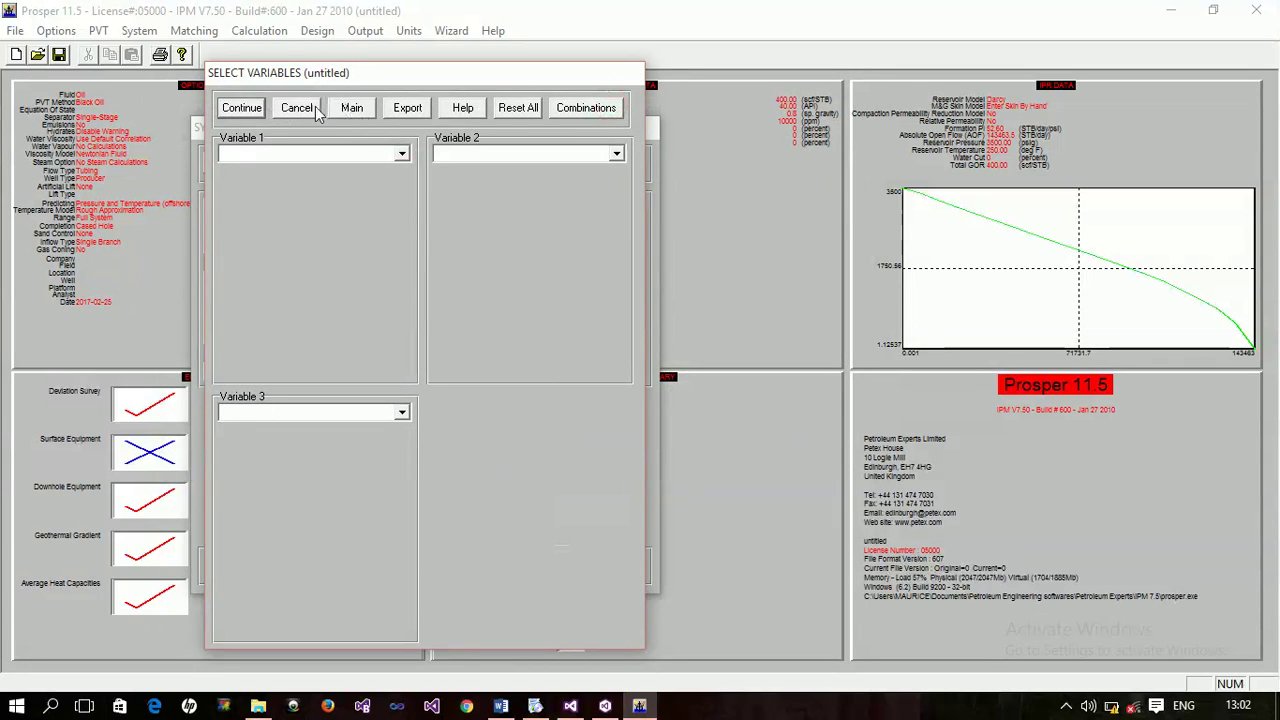
click(335, 108)
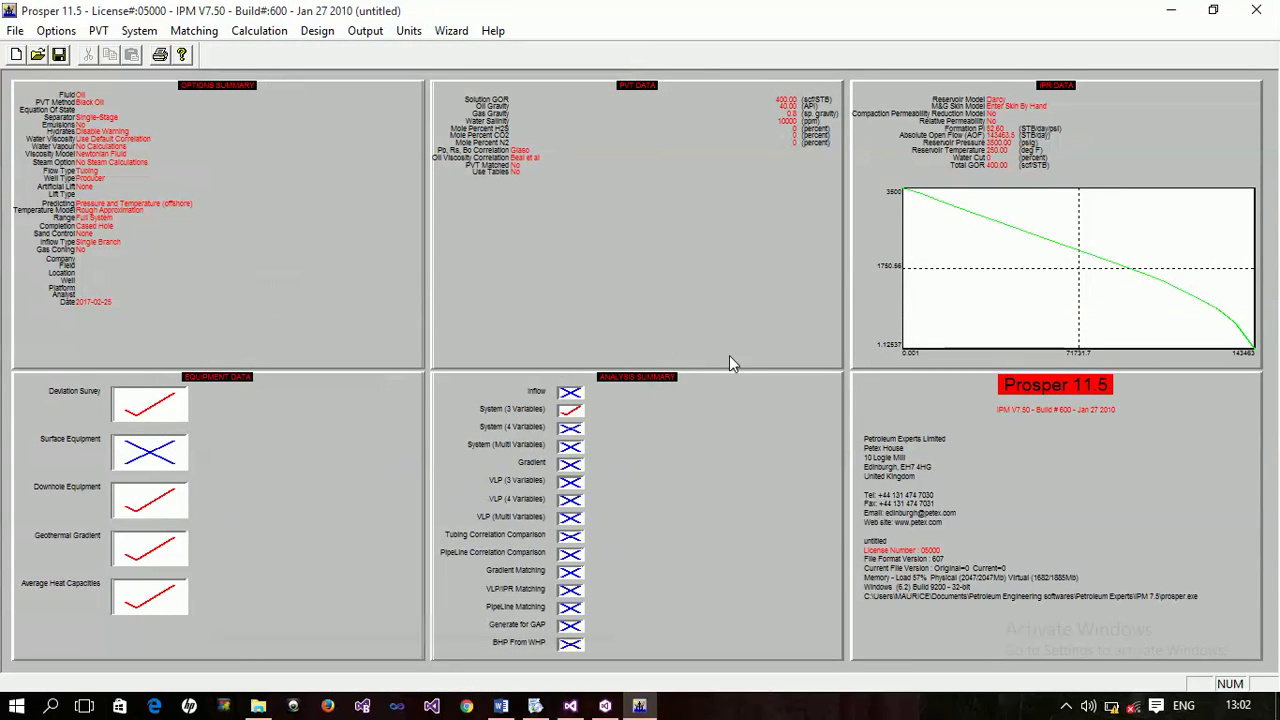